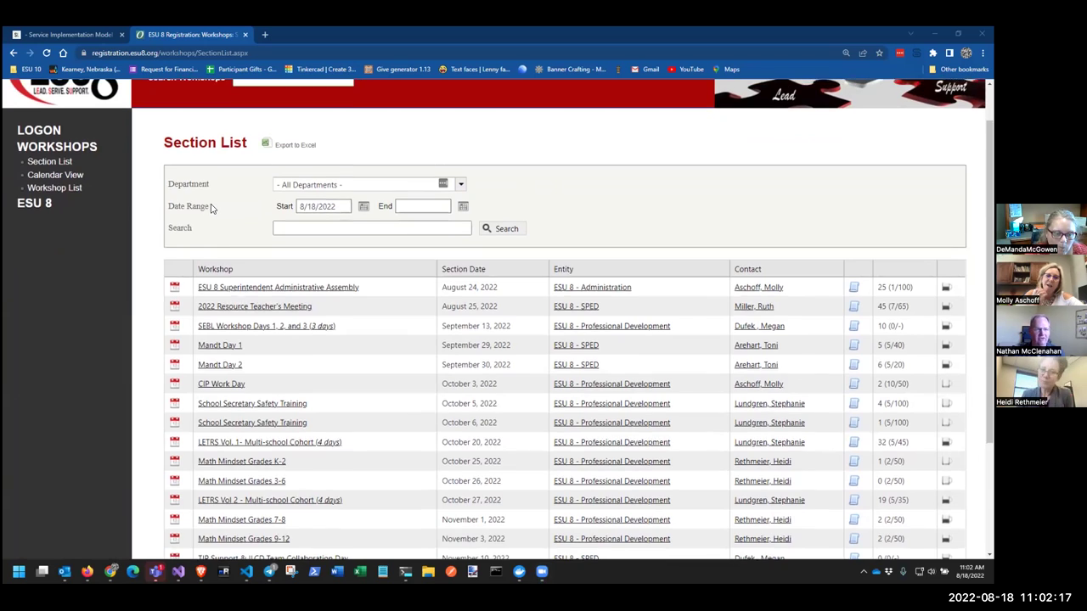
Log on to ESU 8 Registration with the saved test account's email and password
left_click(42, 180)
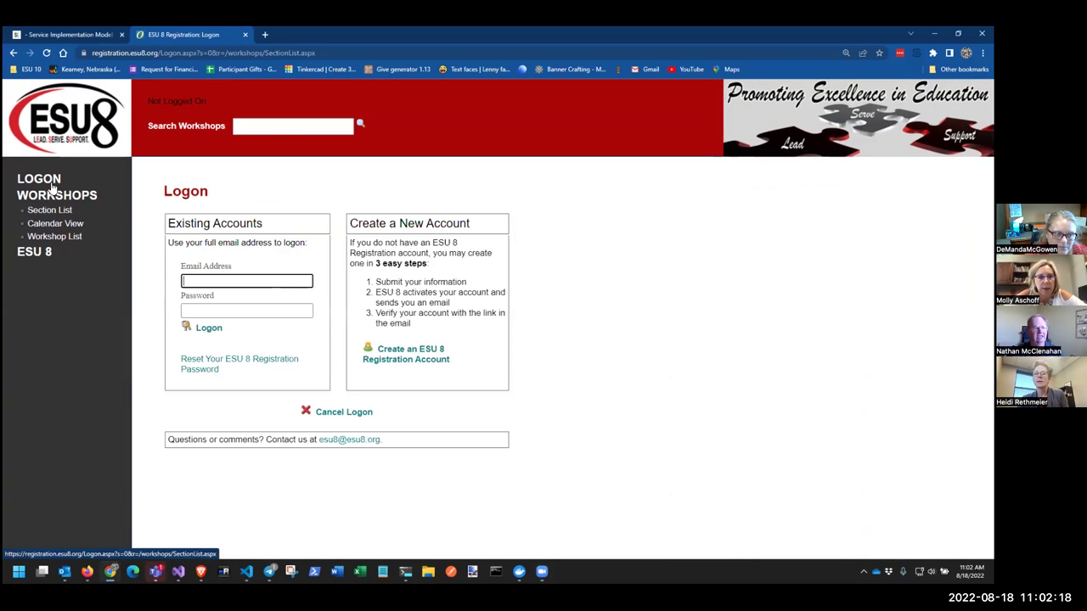
left_click(242, 281)
left_click(238, 303)
left_click(213, 311)
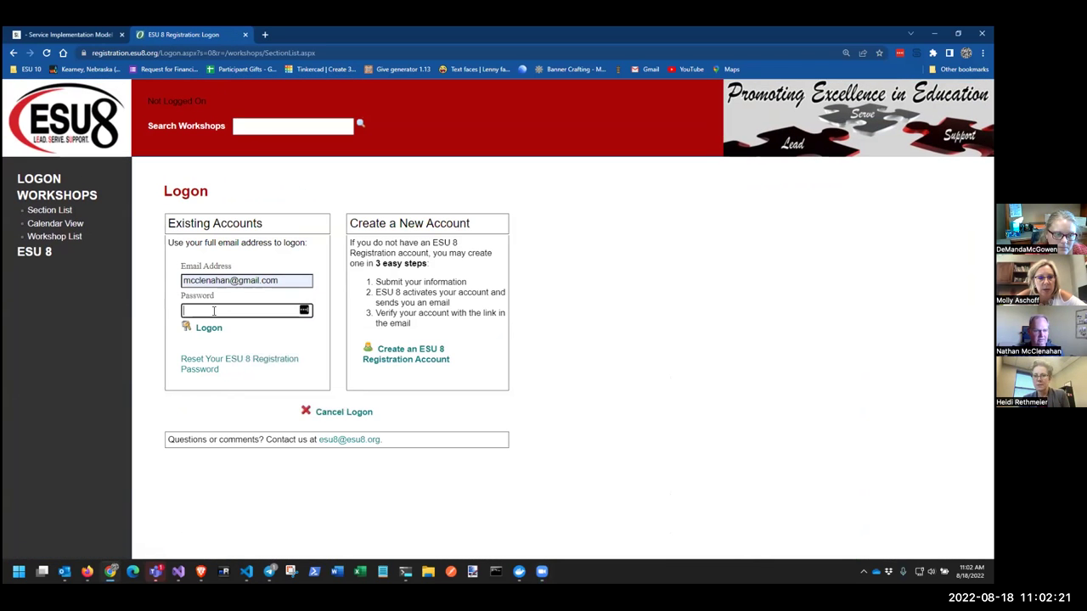
key("Tab")
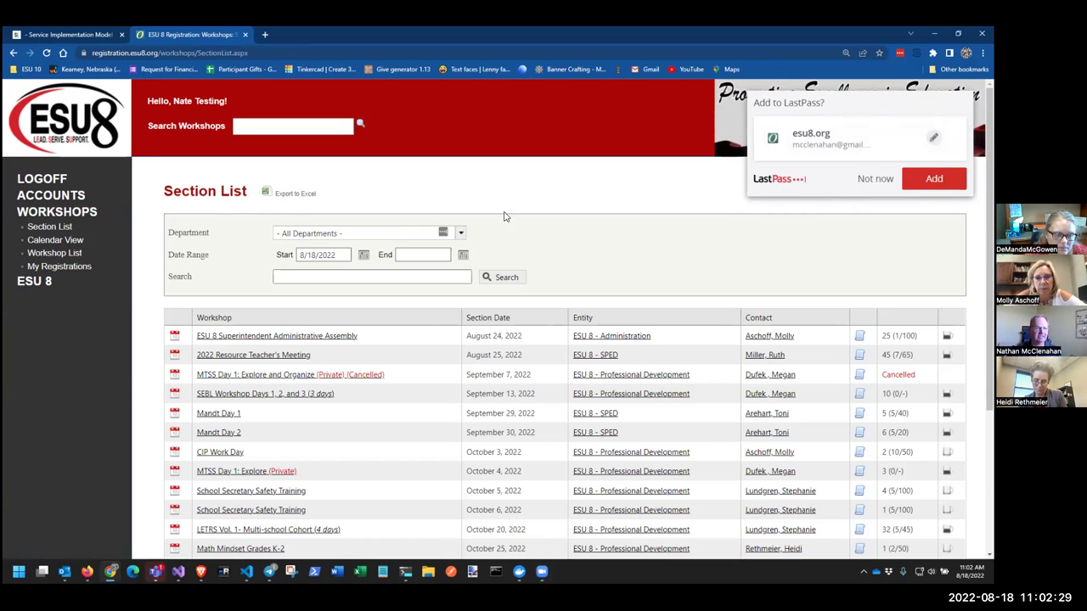
Decline the password-save prompt and open Mandt Day 1 (July 11, 2022) from the July 2022 calendar
left_click(874, 180)
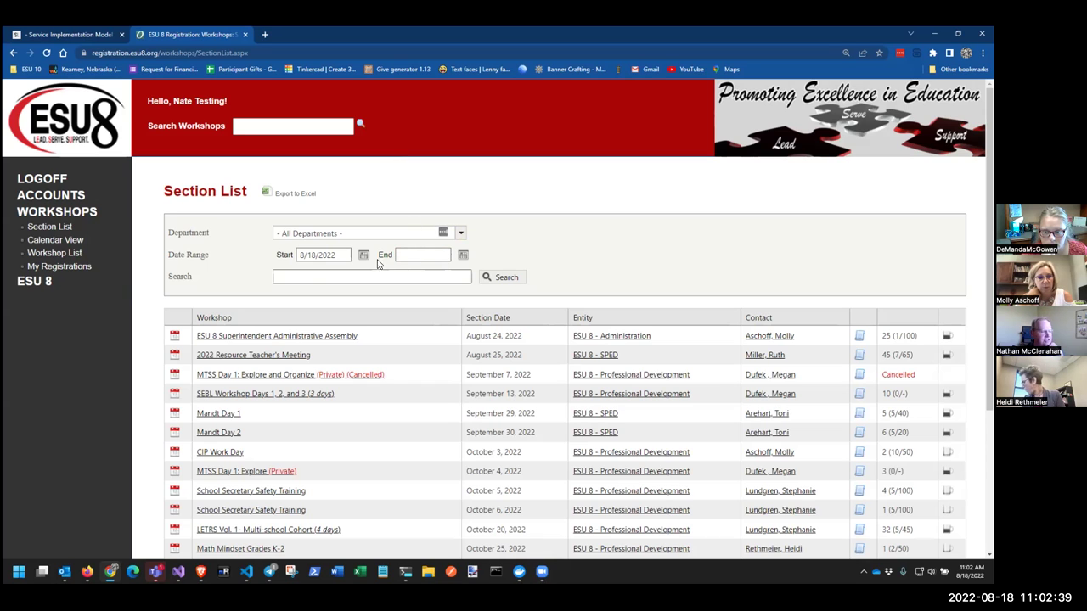
left_click(293, 280)
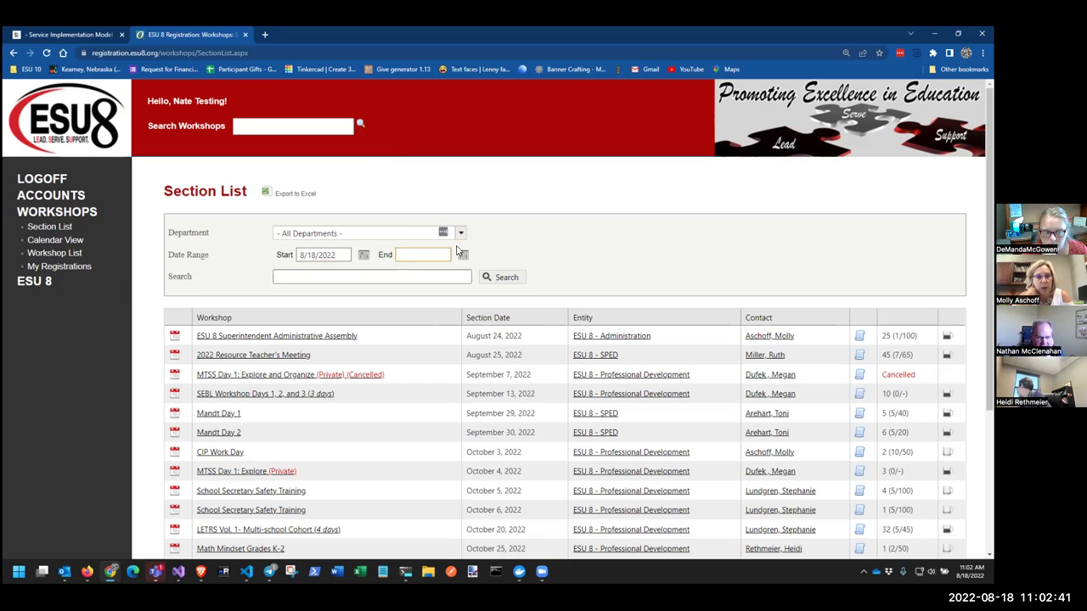
scroll(509, 246, "down", 1)
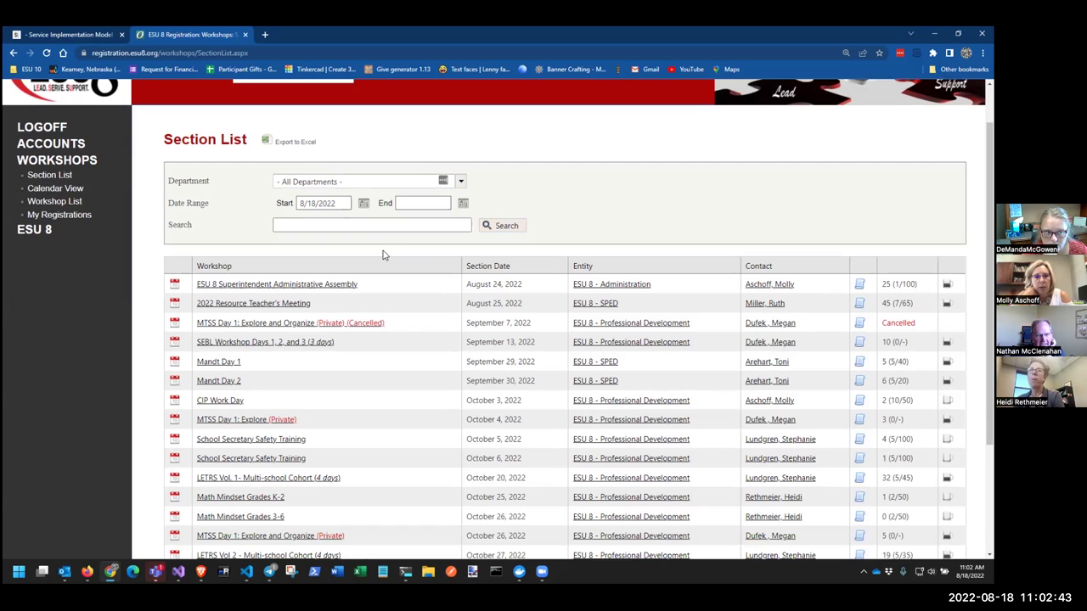
left_click(73, 188)
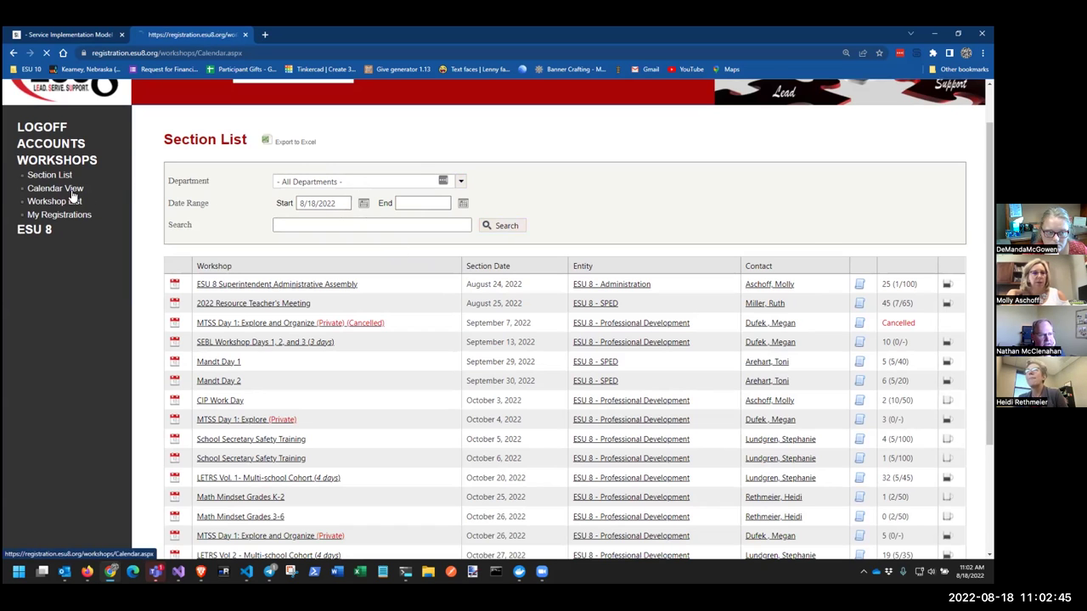
left_click(176, 257)
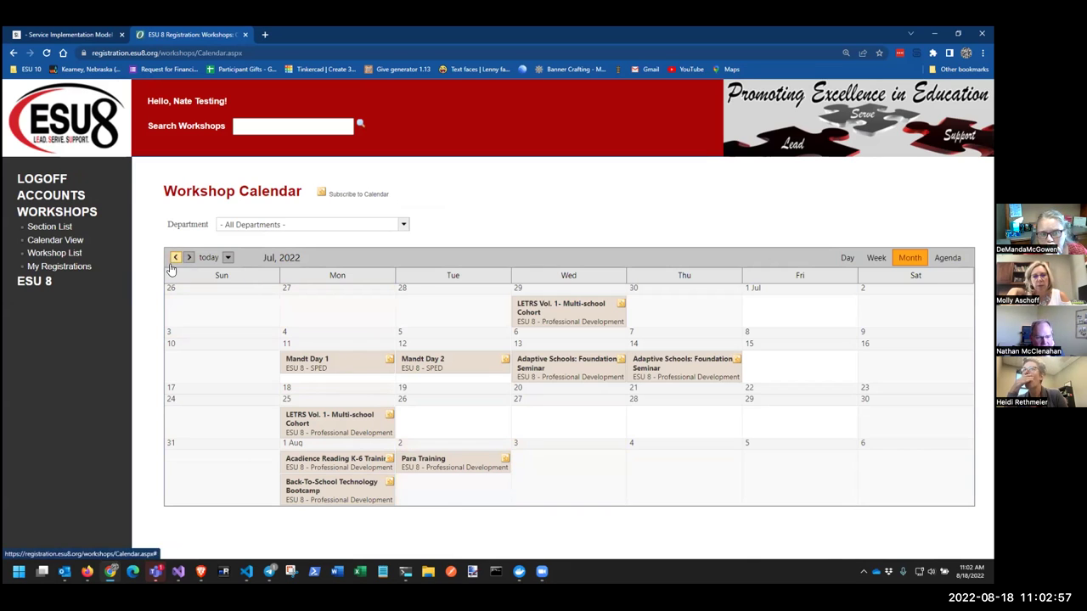
left_click(355, 365)
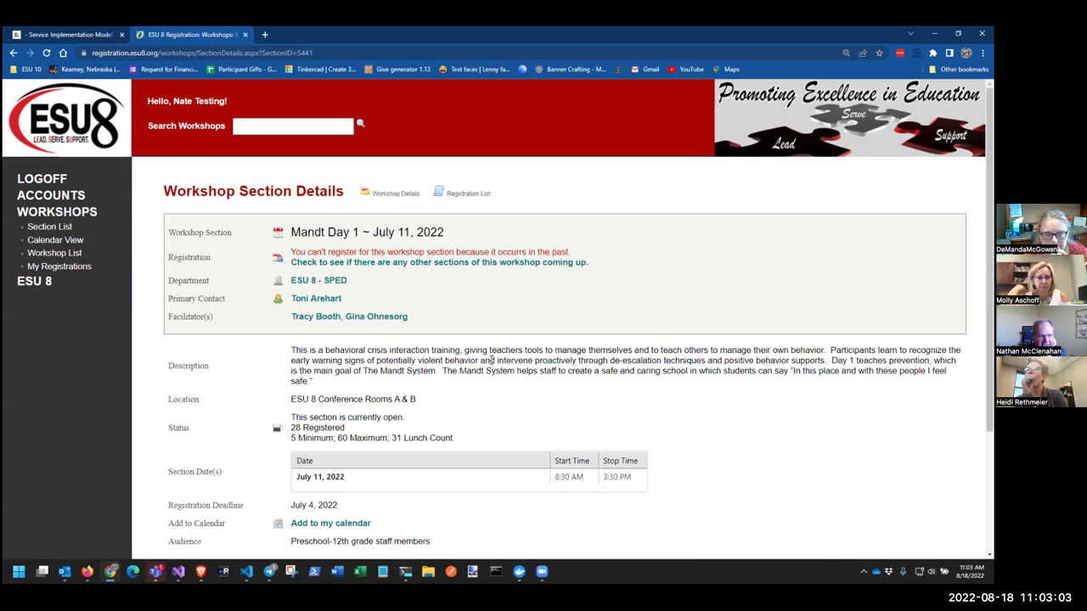
Scroll through the Mandt Day 1 registration list, then open the signed-in account's Account Details page
scroll(489, 359, "down", 3)
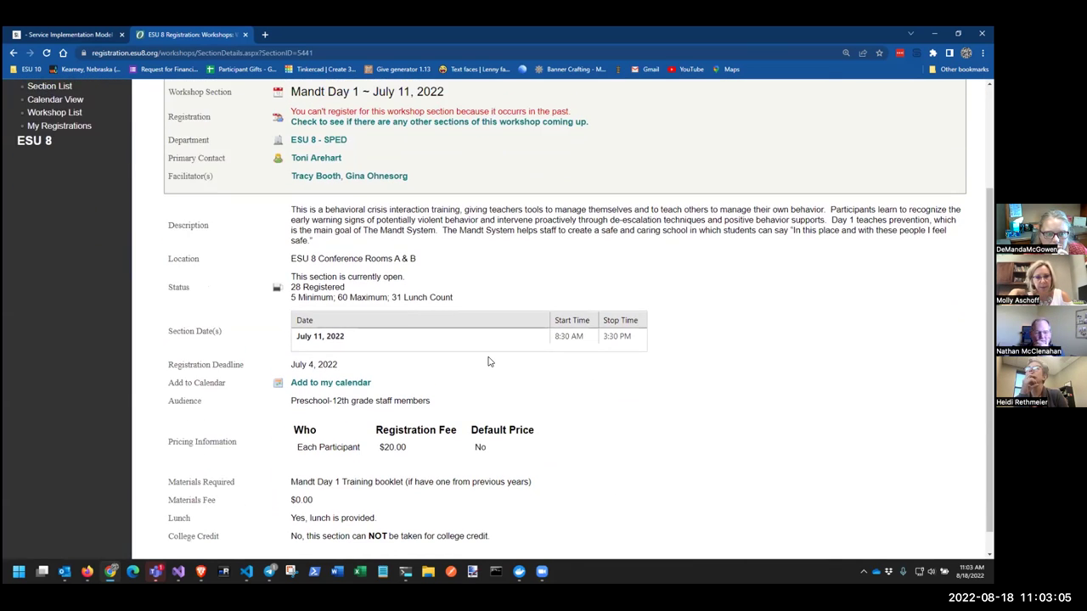
scroll(488, 361, "up", 3)
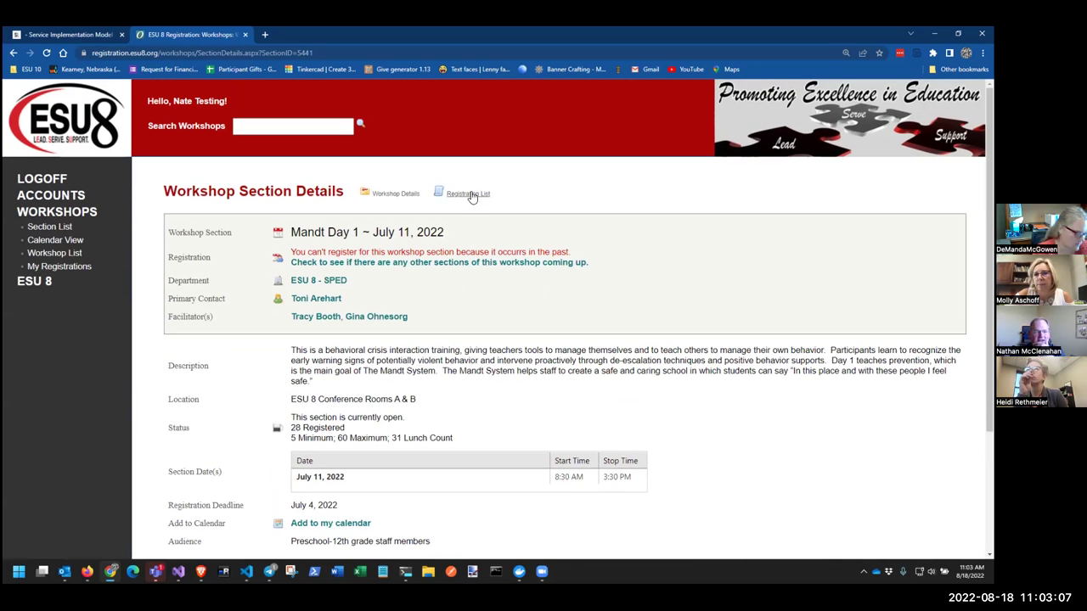
left_click(462, 194)
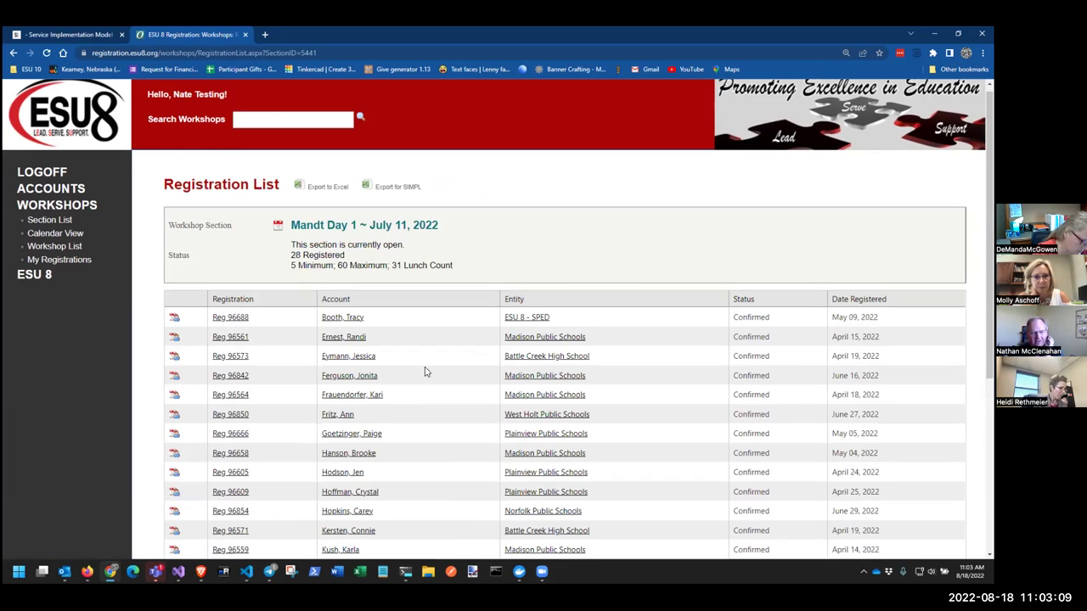
scroll(425, 374, "down", 5)
scroll(427, 383, "up", 4)
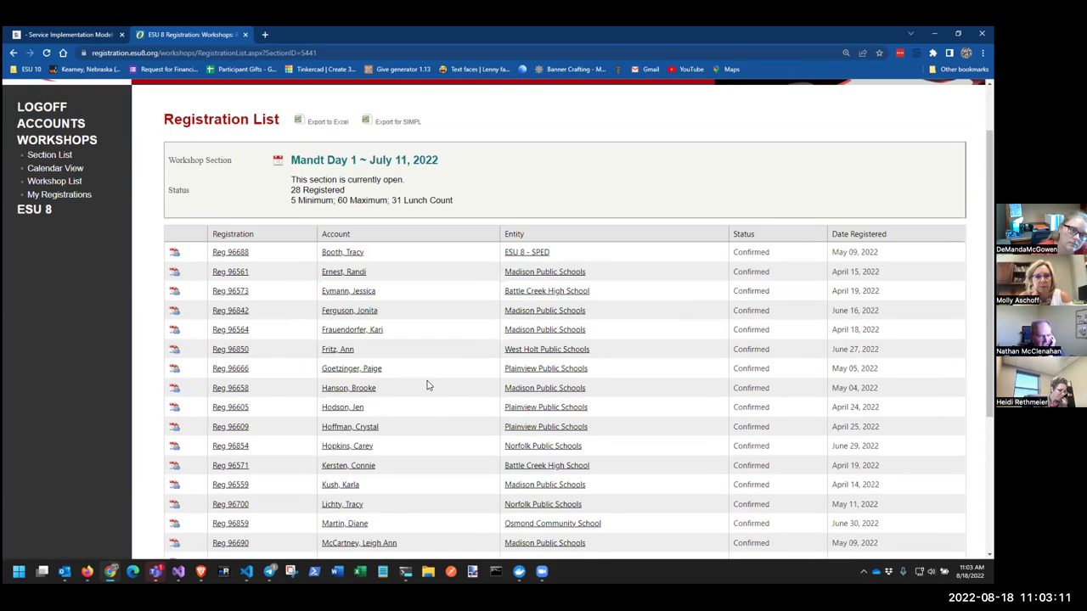
scroll(428, 385, "up", 1)
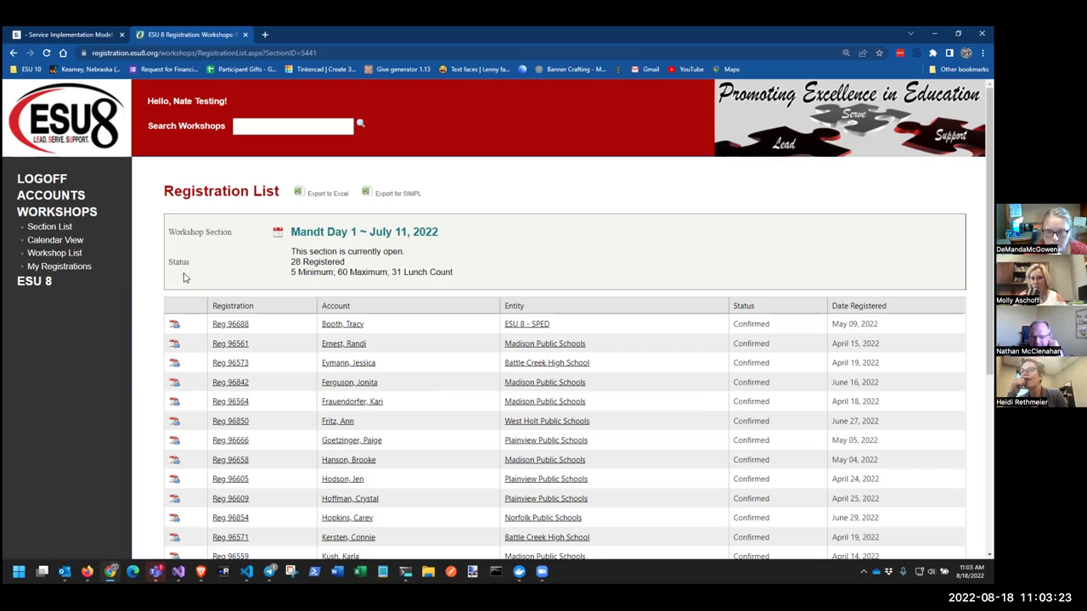
scroll(375, 270, "down", 2)
scroll(255, 280, "up", 2)
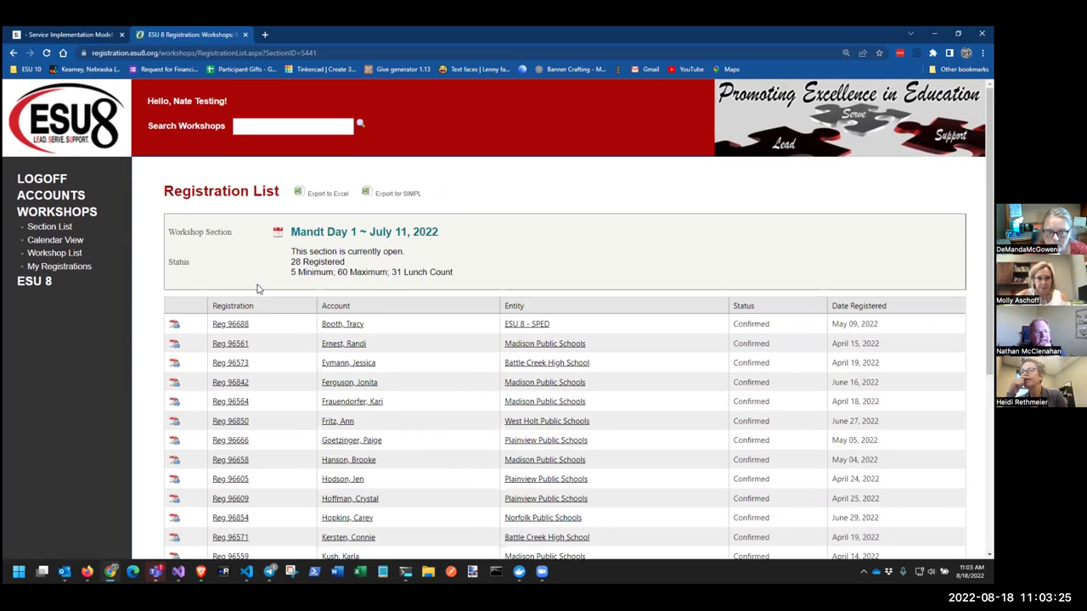
left_click(196, 102)
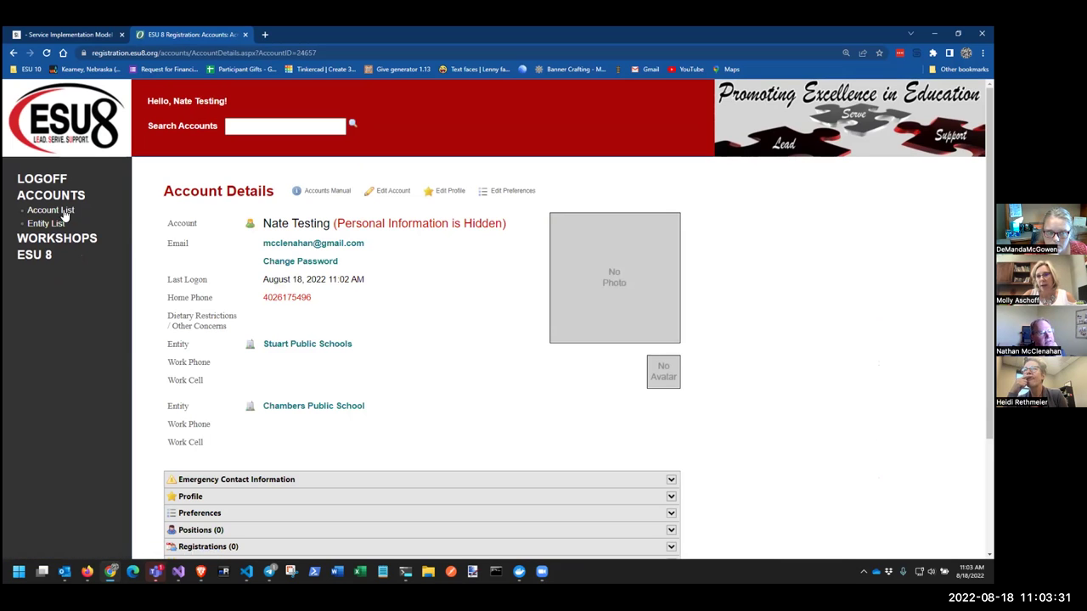
Log off and log back on with the administrator account's suggested email and password
left_click(51, 182)
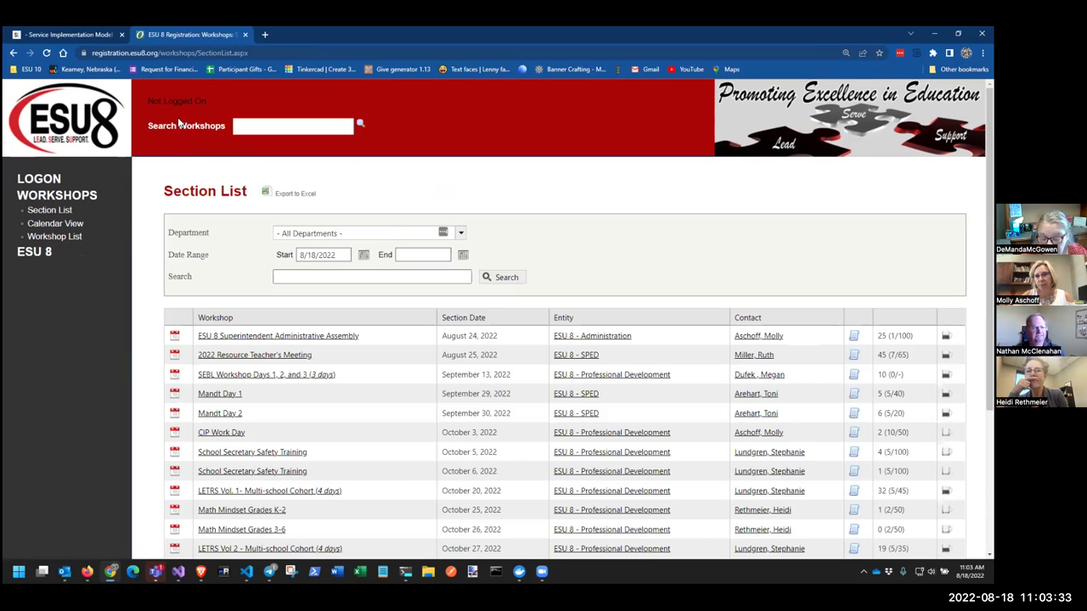
left_click(49, 180)
left_click(221, 279)
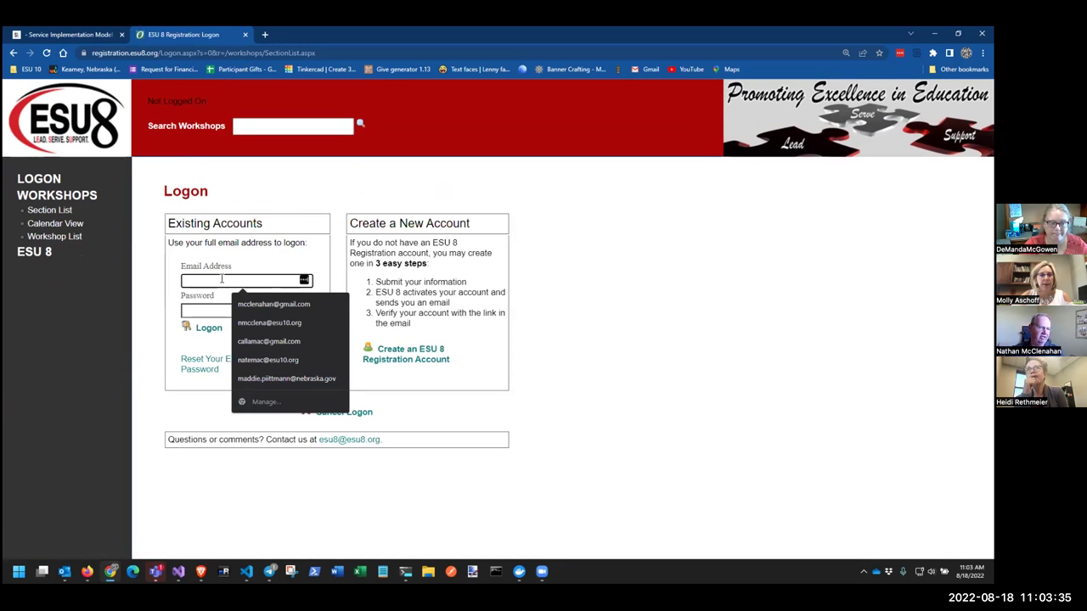
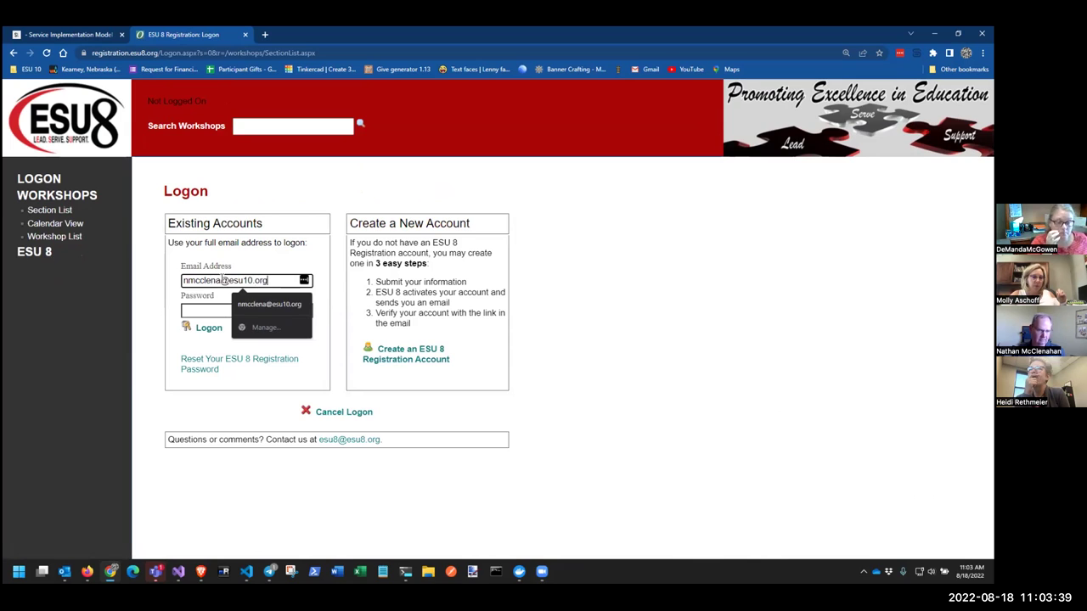
key("Return")
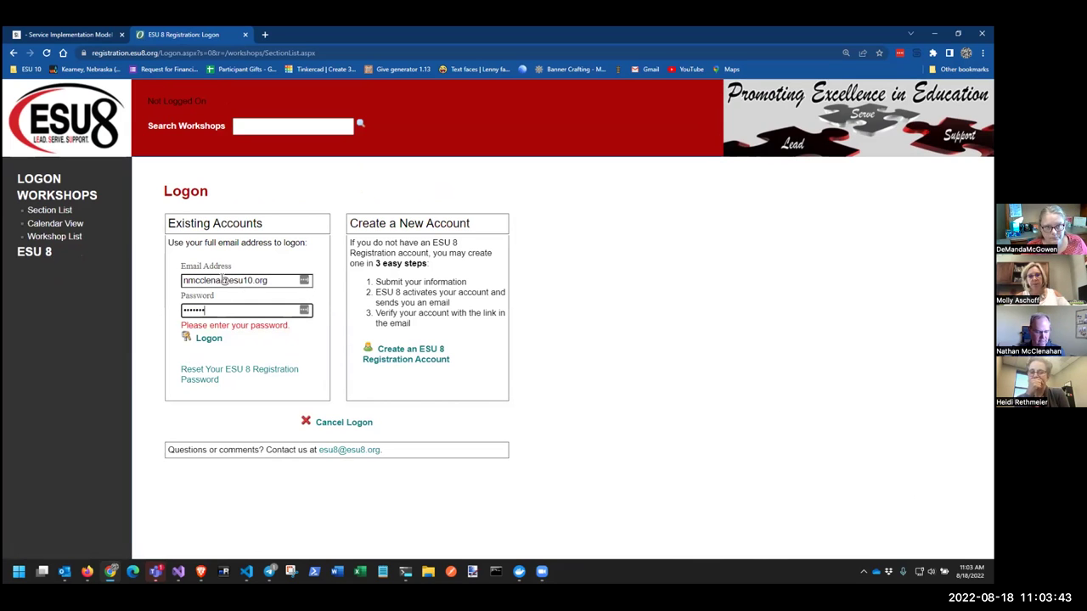
key("Return")
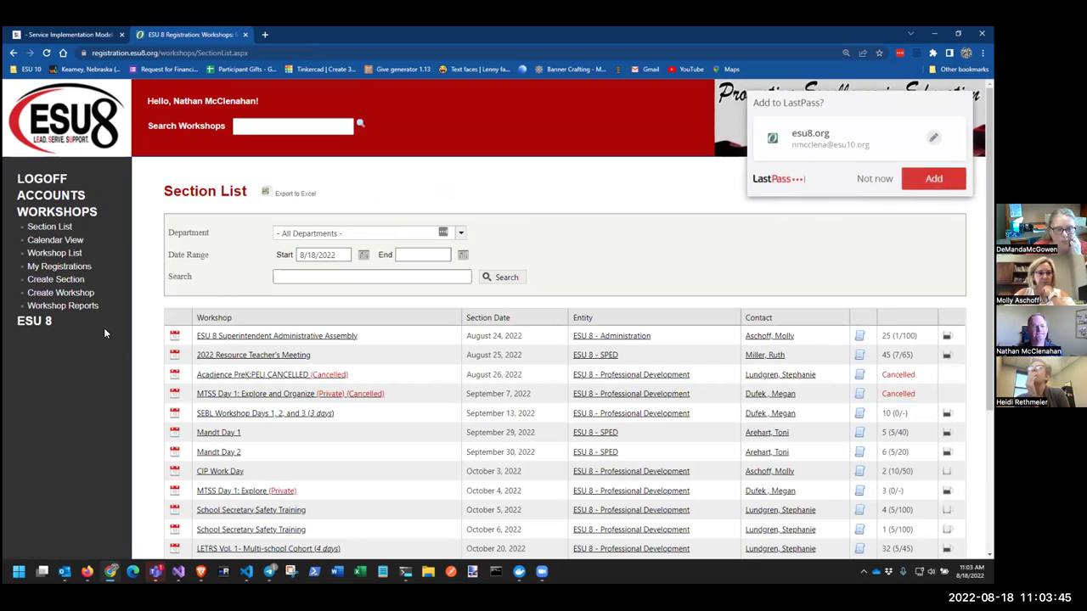
Decline the password-save prompt and open Mandt Day 1 from the July 2022 workshop calendar
left_click(866, 182)
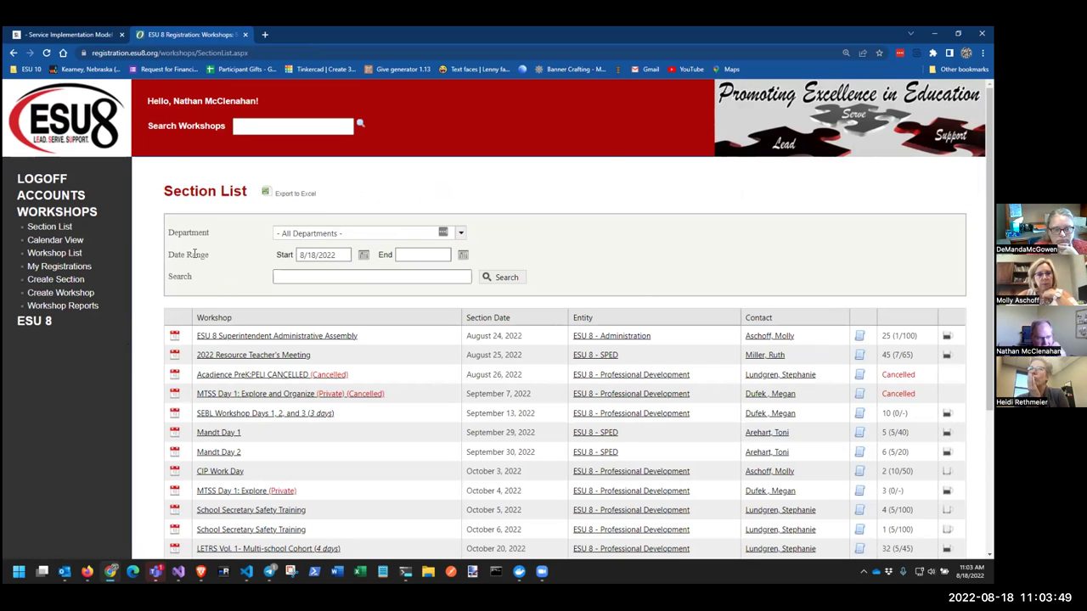
left_click(73, 241)
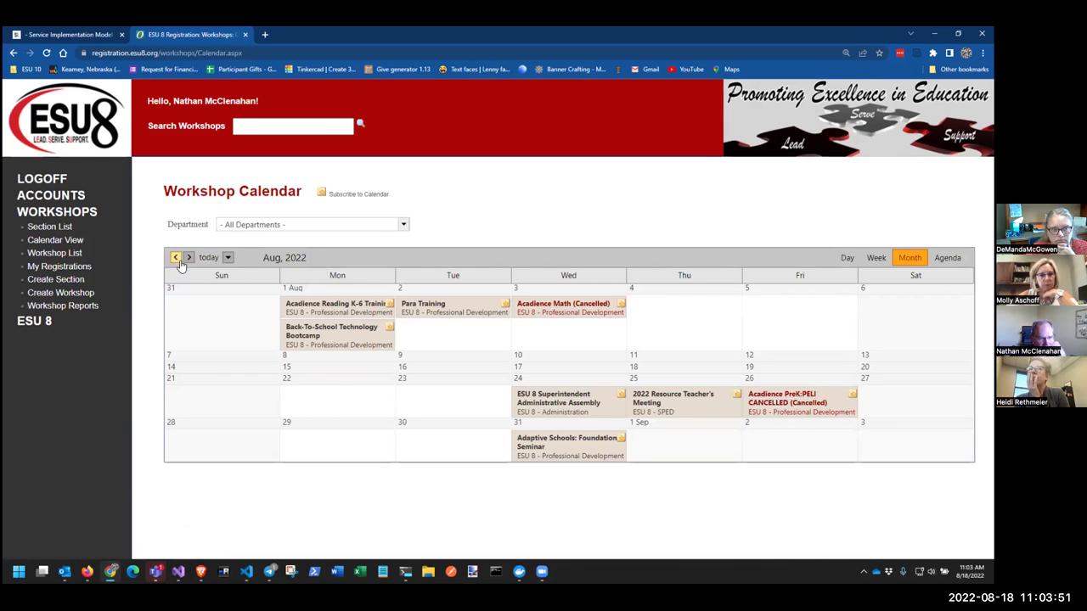
left_click(176, 257)
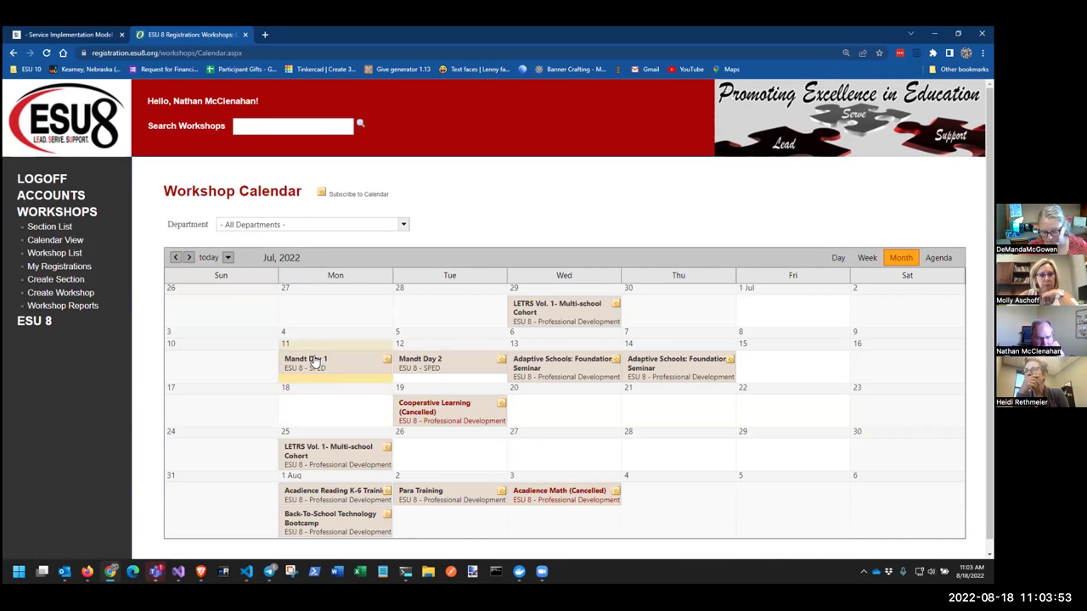
left_click(311, 359)
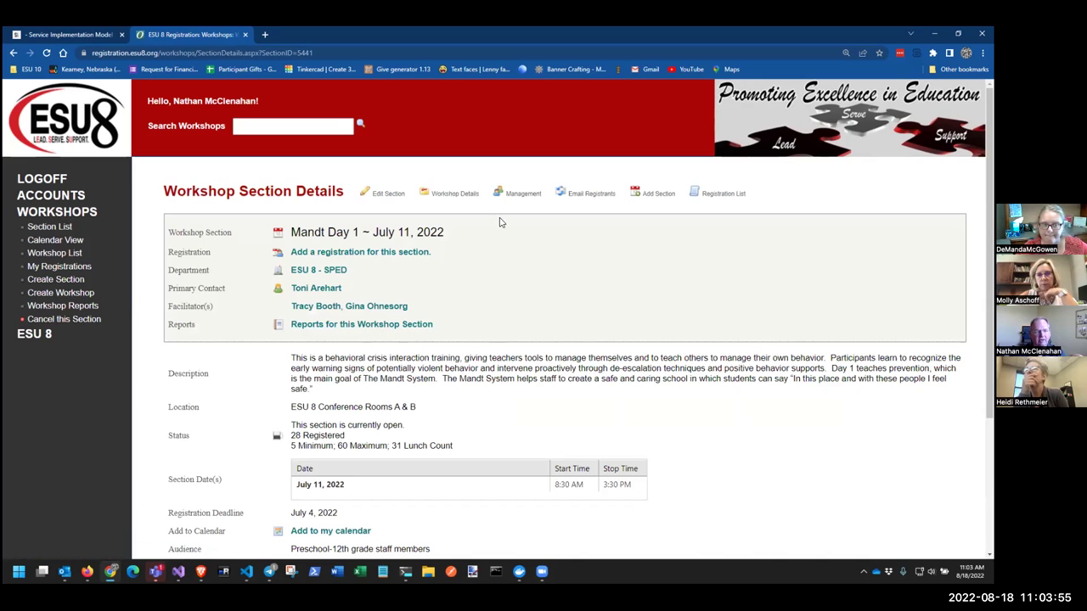
In Registration Management, toggle a registrant's Attended mark off and on, then cancel without saving
left_click(515, 193)
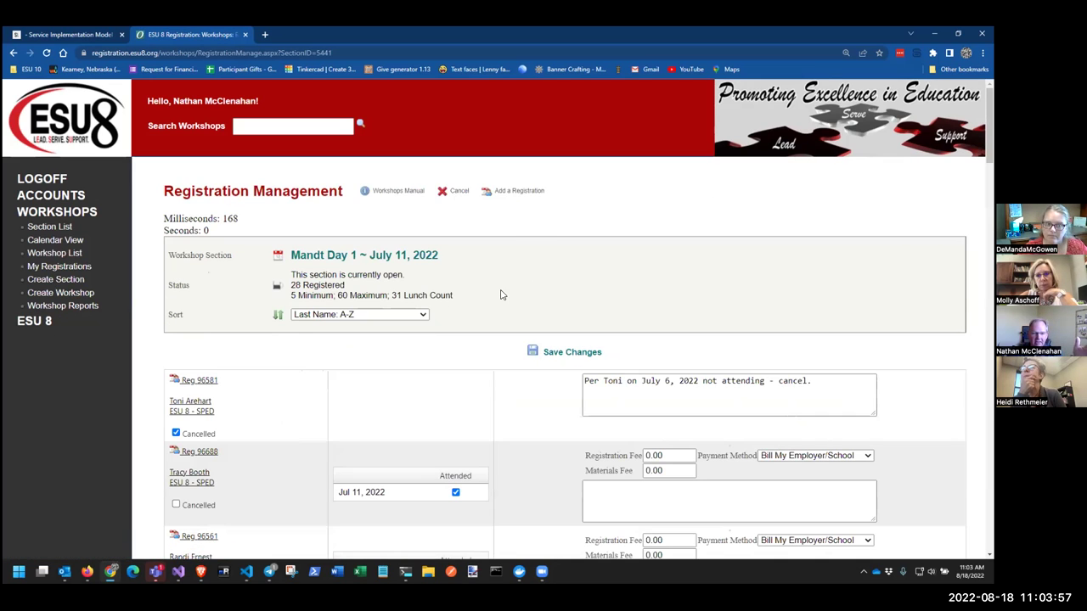
scroll(505, 297, "down", 3)
left_click(456, 287)
left_click(456, 287)
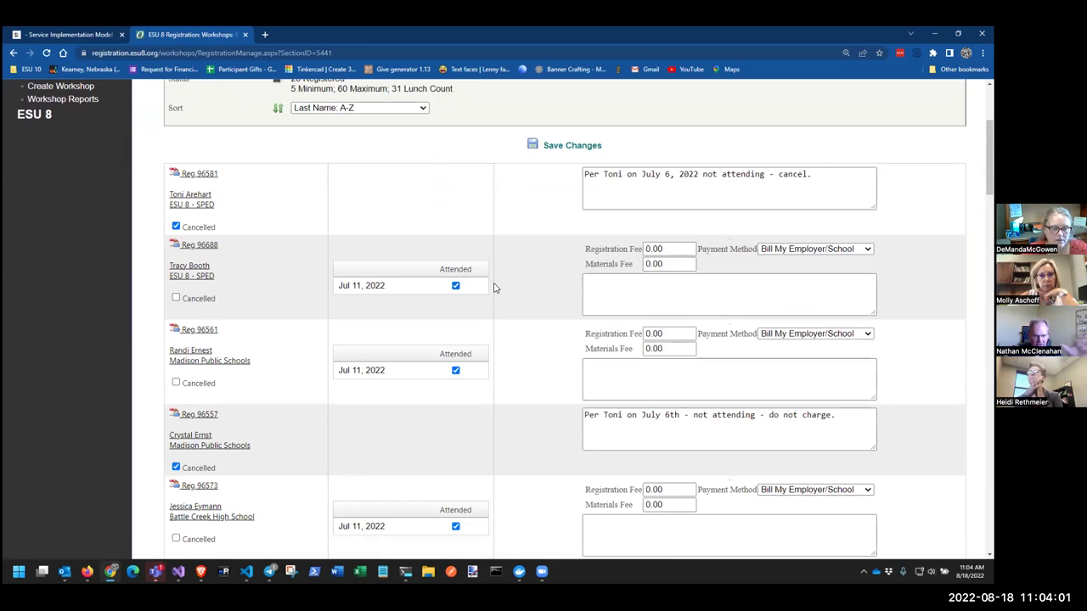
scroll(493, 286, "up", 3)
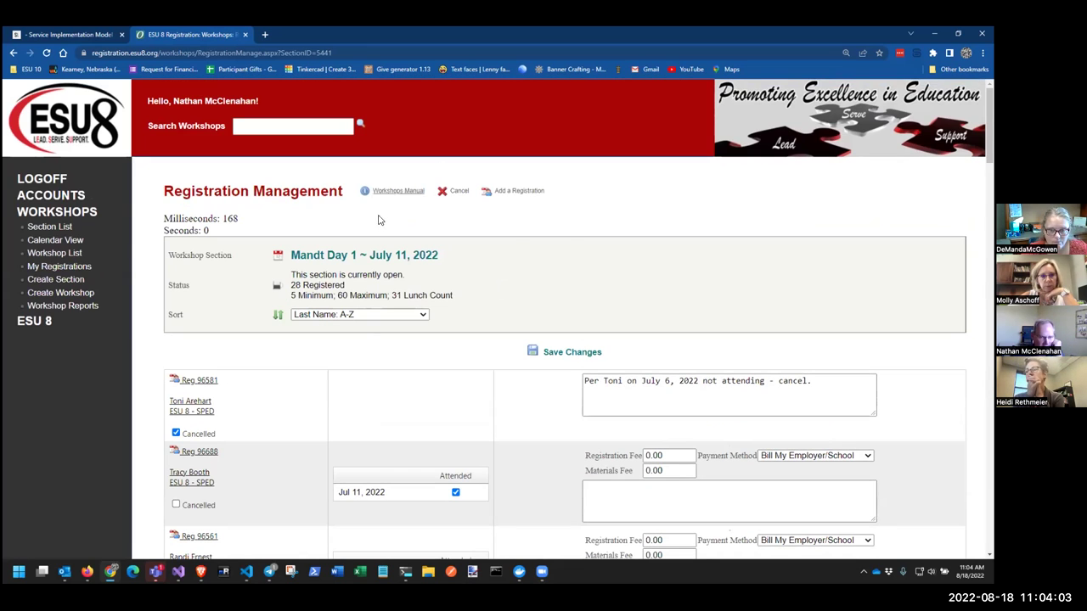
left_click(456, 191)
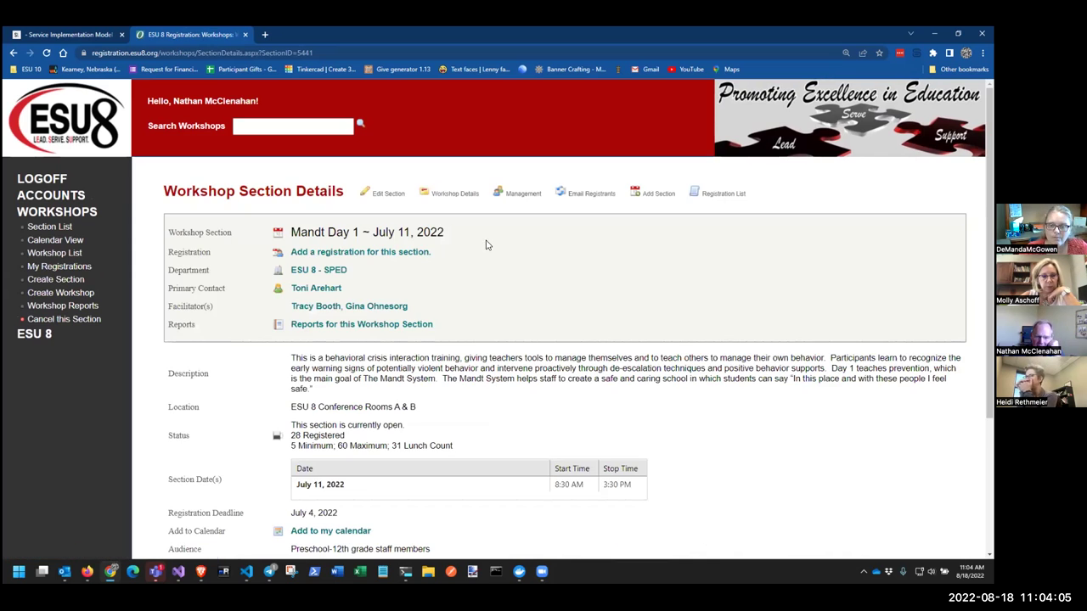
Export the Mandt Day 1 registration list for SIMPL and open SimplWorkshopExport (2).xls
left_click(708, 195)
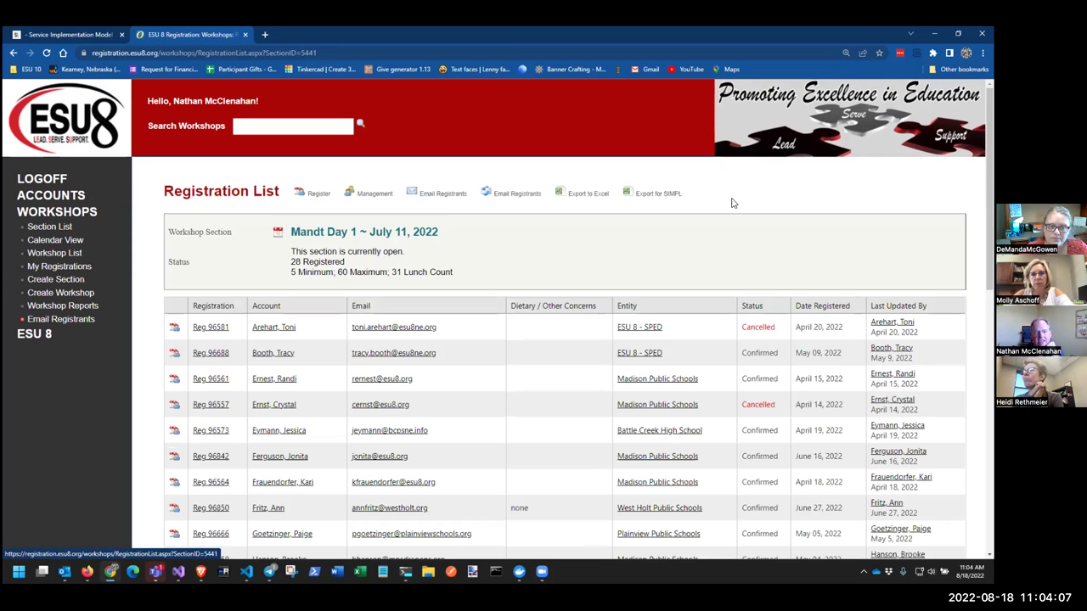
left_click(643, 200)
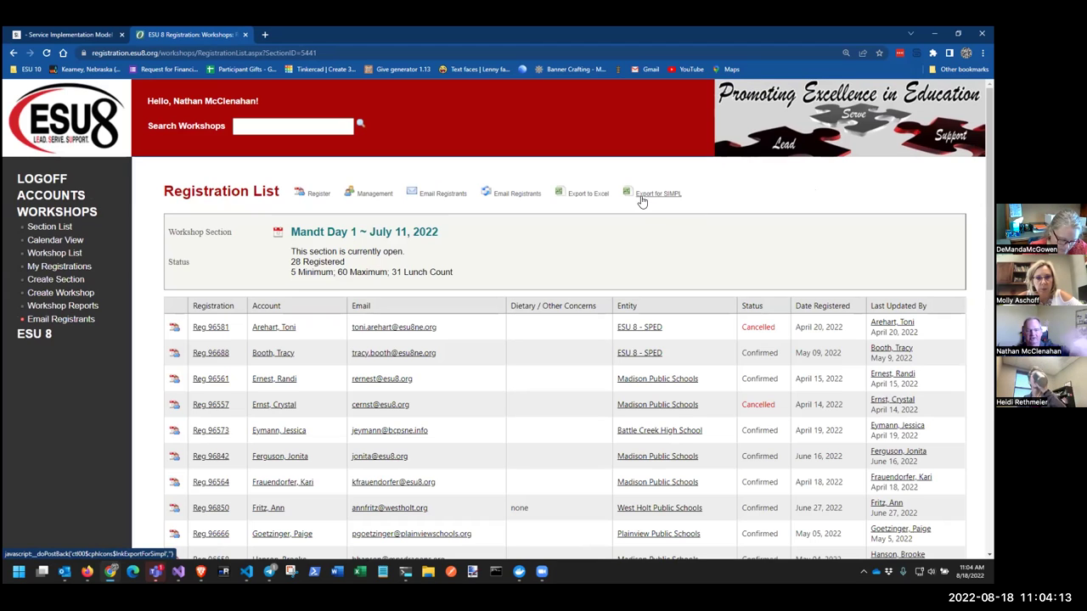
left_click(648, 197)
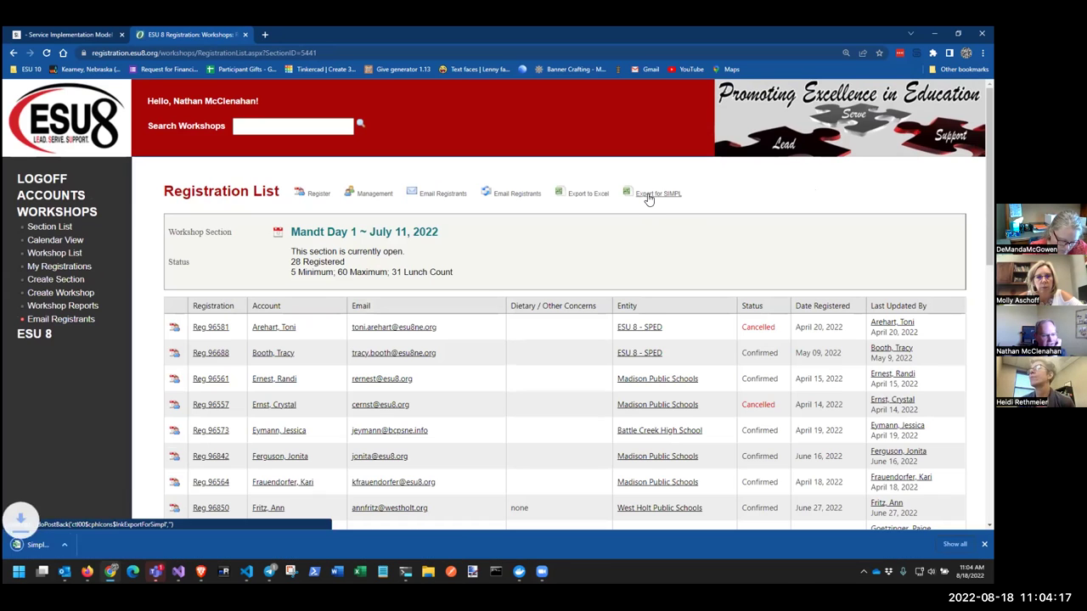
left_click(41, 544)
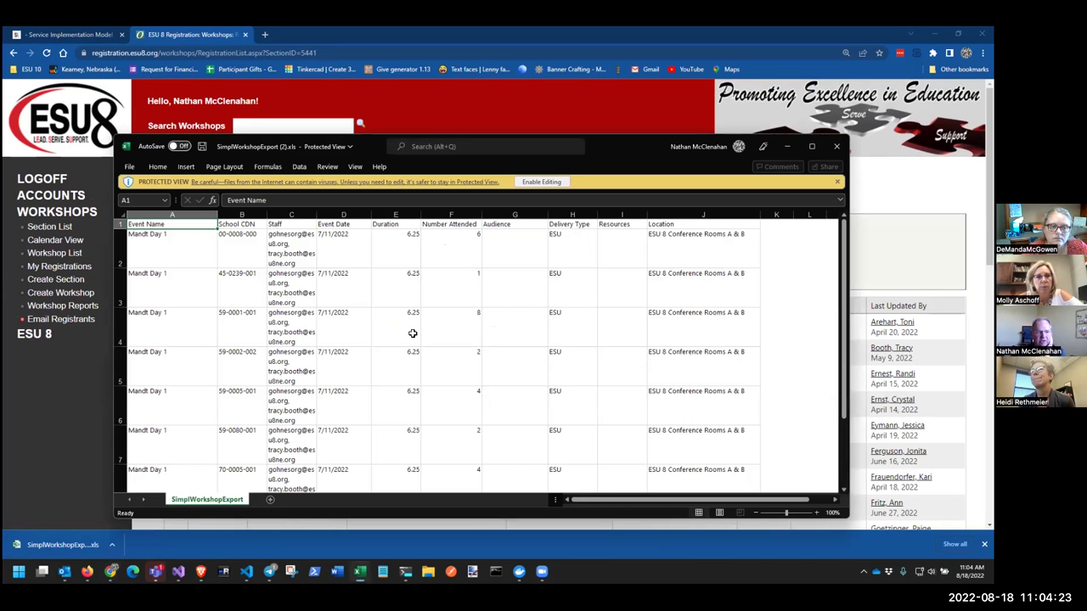
Maximize and restore the Excel window, then scroll the Mandt Day 1 registration list alongside it
left_click(808, 144)
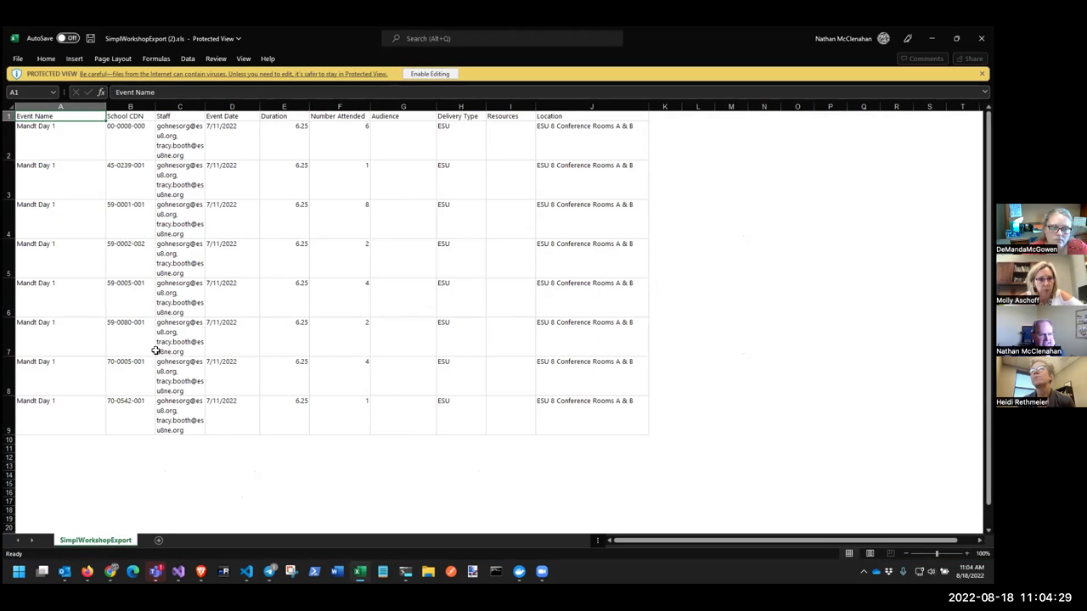
left_click(956, 38)
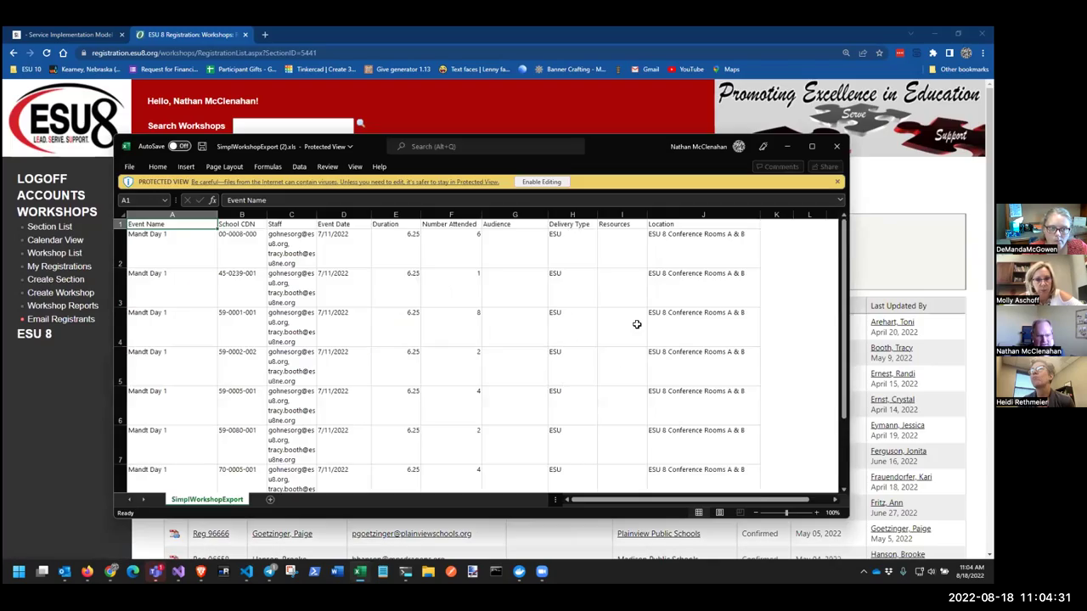
left_click(111, 571)
scroll(837, 356, "down", 3)
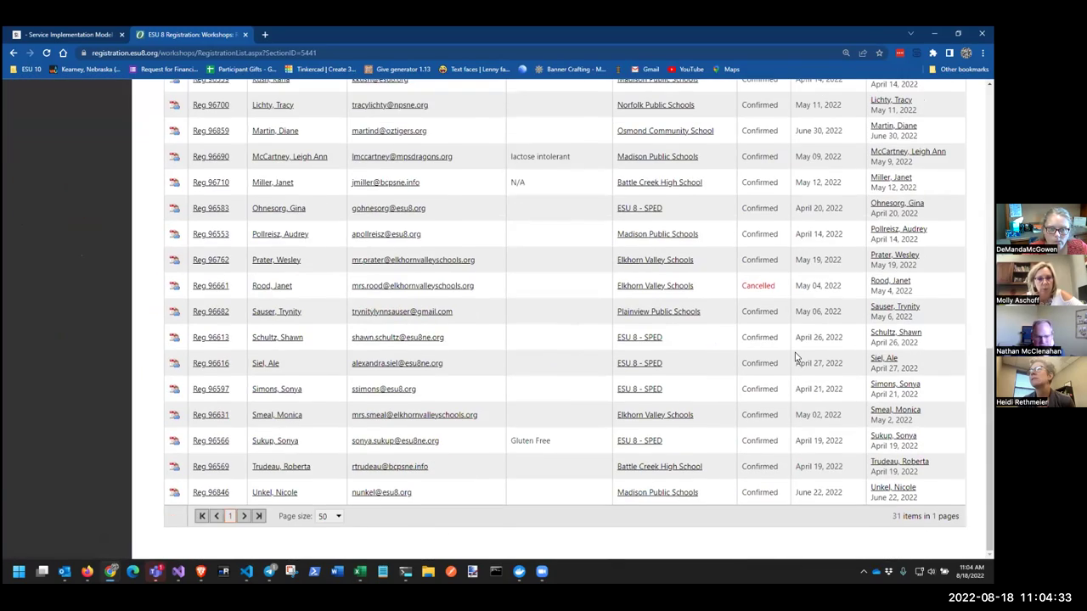
scroll(795, 357, "up", 2)
scroll(786, 358, "down", 2)
scroll(786, 358, "down", 1)
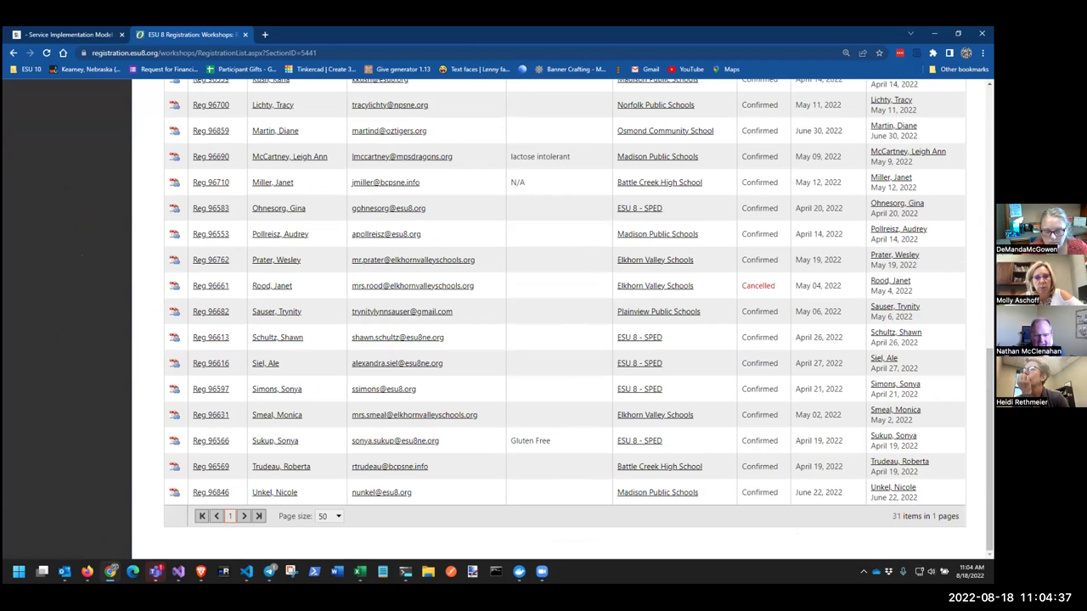
scroll(817, 335, "up", 4)
scroll(816, 336, "up", 4)
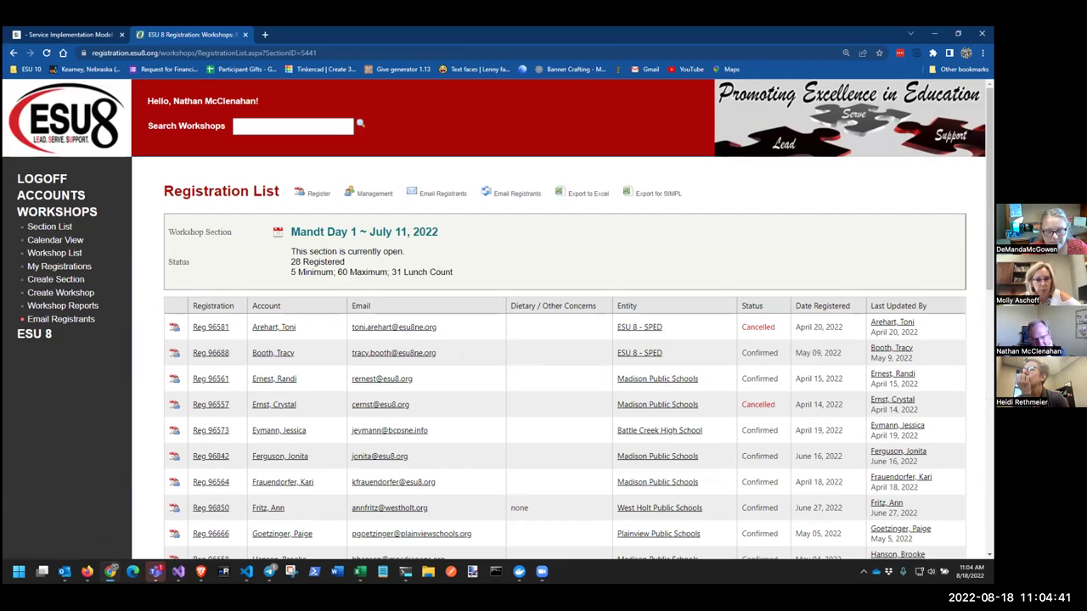
Inspect the exported values in cells F2, F4, F6, B6 and C2, then return to the browser
mouse_move(155, 572)
left_click(360, 572)
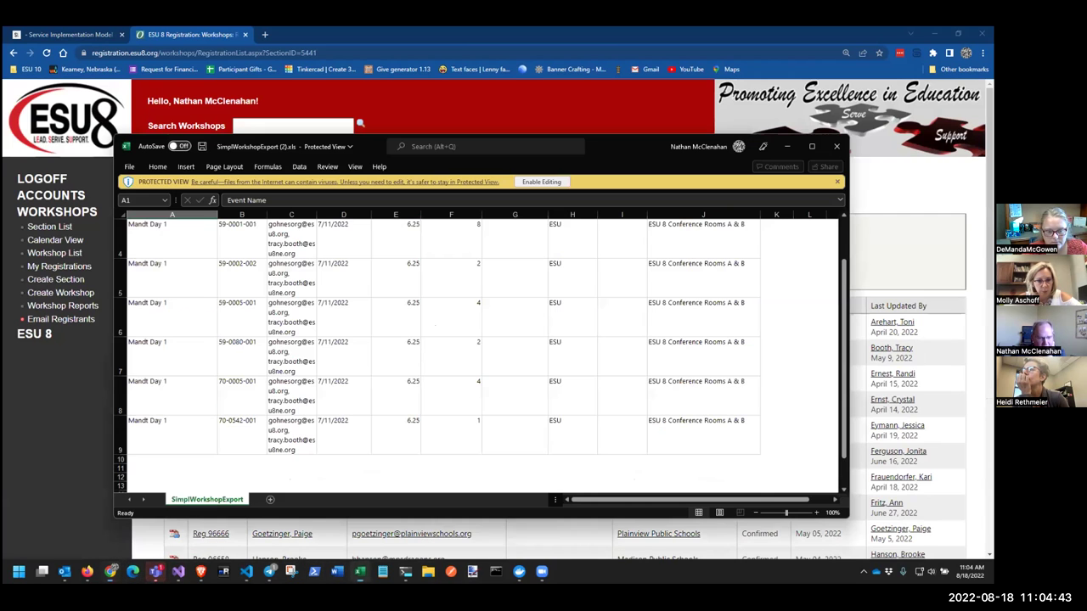
scroll(471, 404, "up", 1)
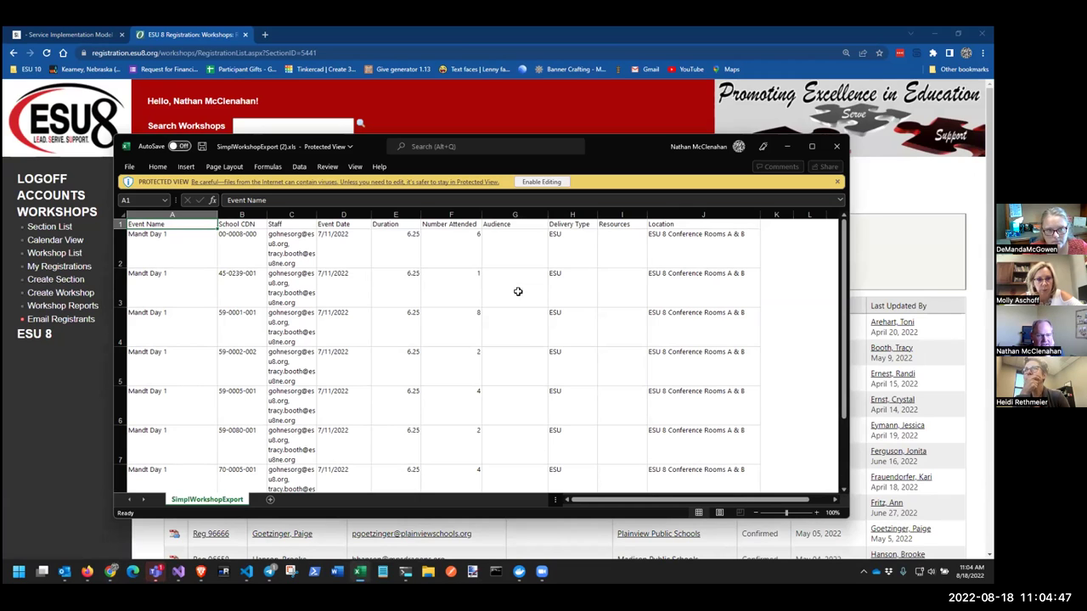
left_click(453, 242)
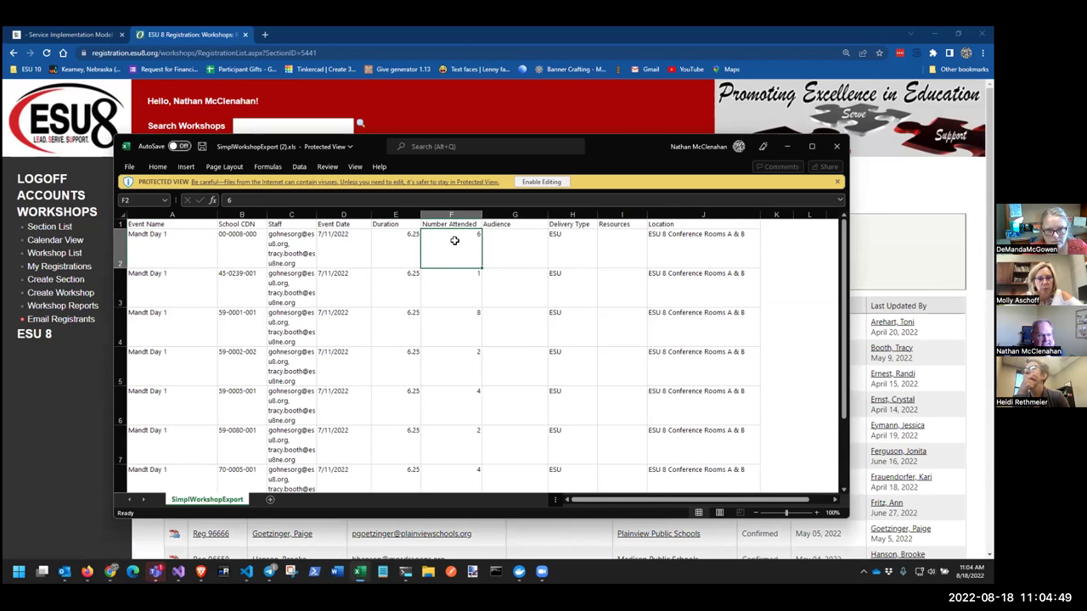
left_click(451, 319)
left_click(458, 404)
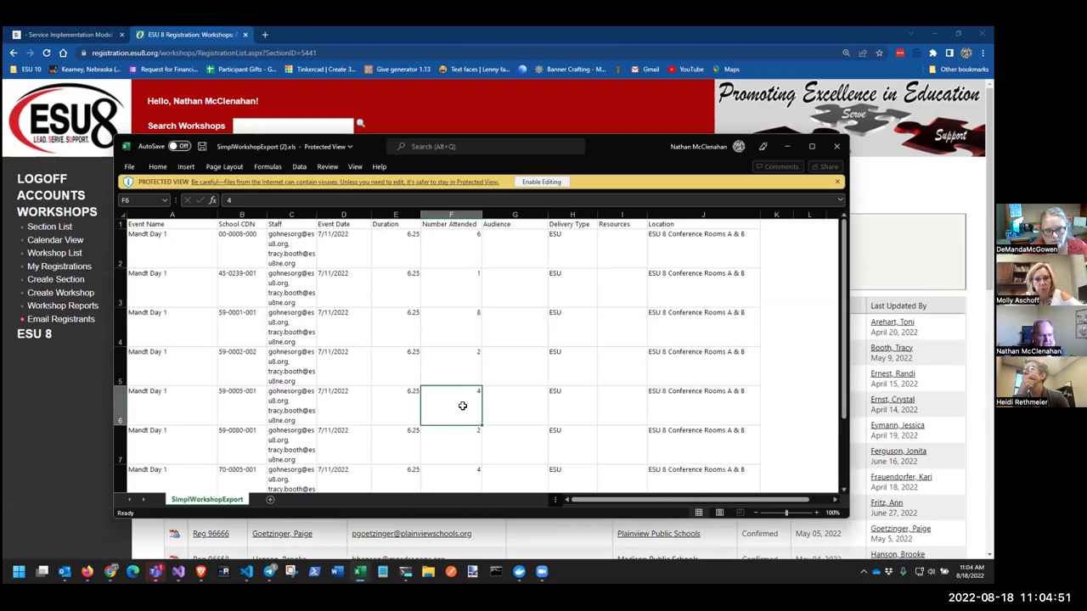
left_click(229, 392)
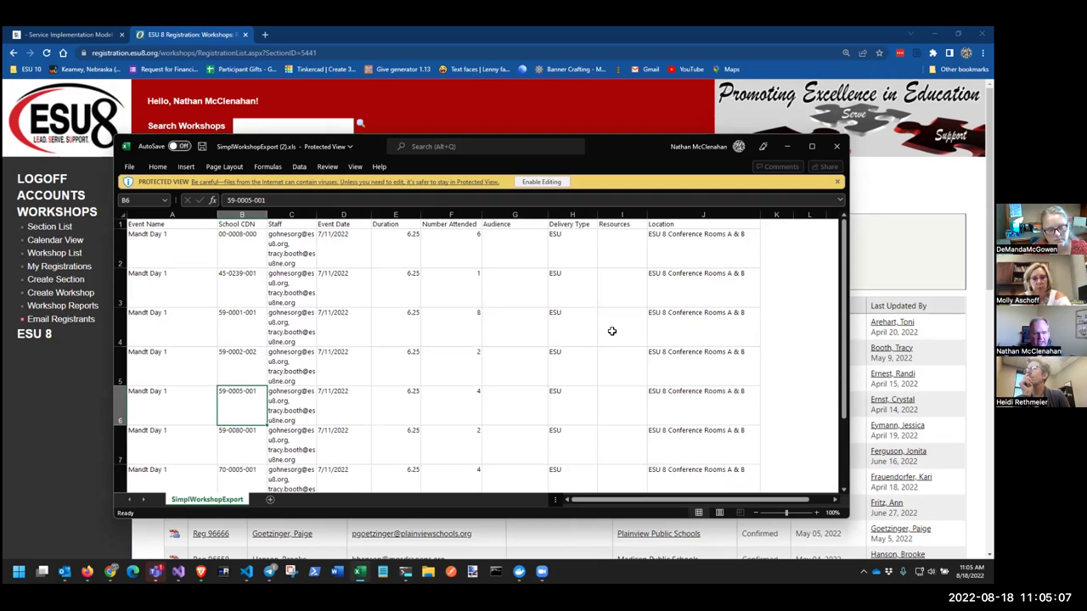
left_click(289, 244)
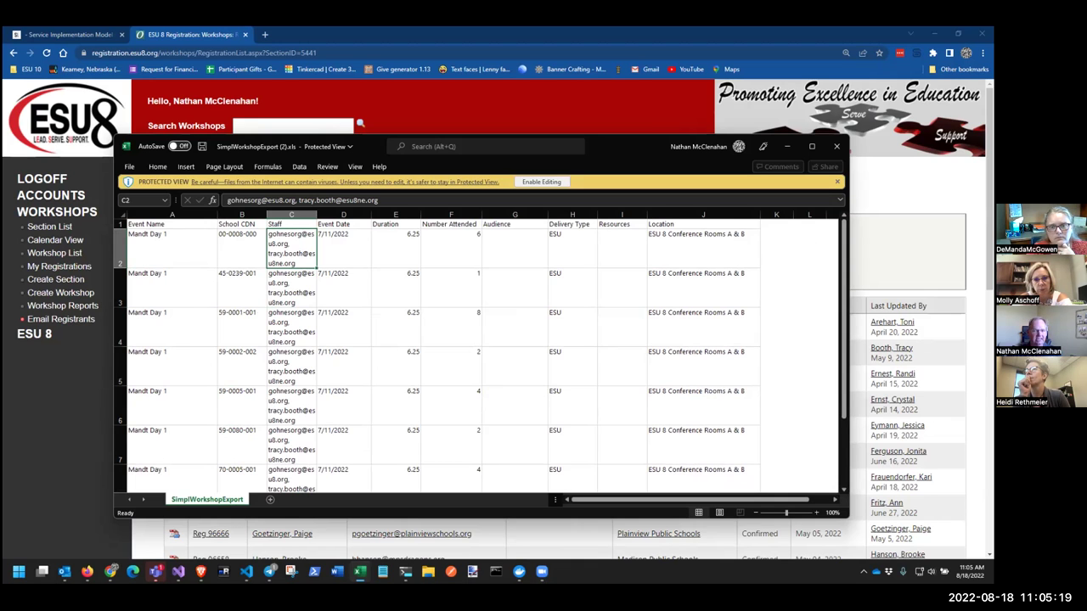
left_click(70, 33)
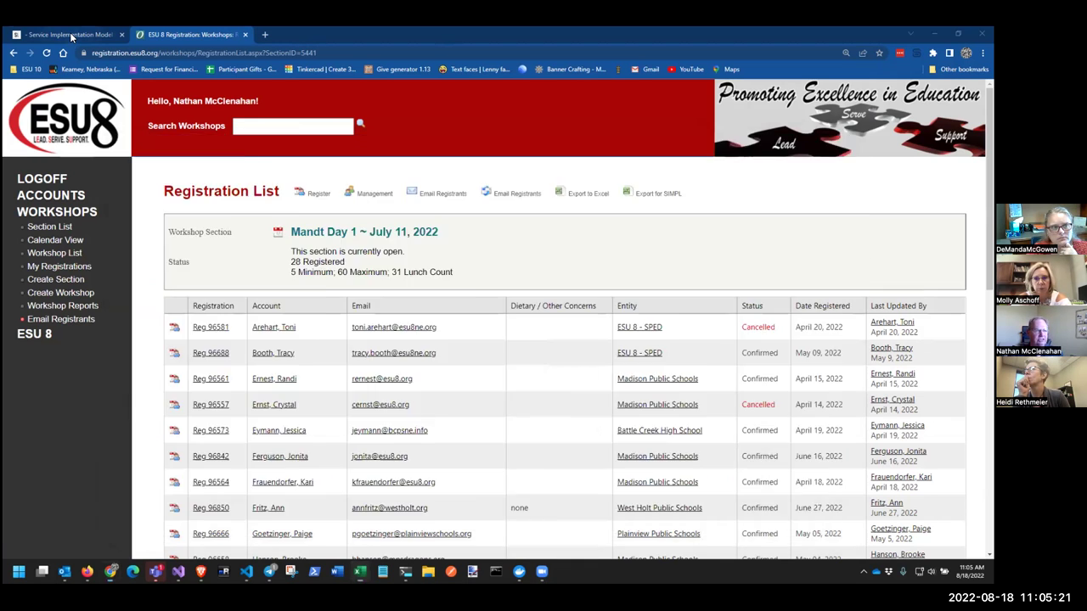
Start SSO sign-in for SIMPL, choose the ESU 10 district, and submit the district e-mail and password
left_click(689, 139)
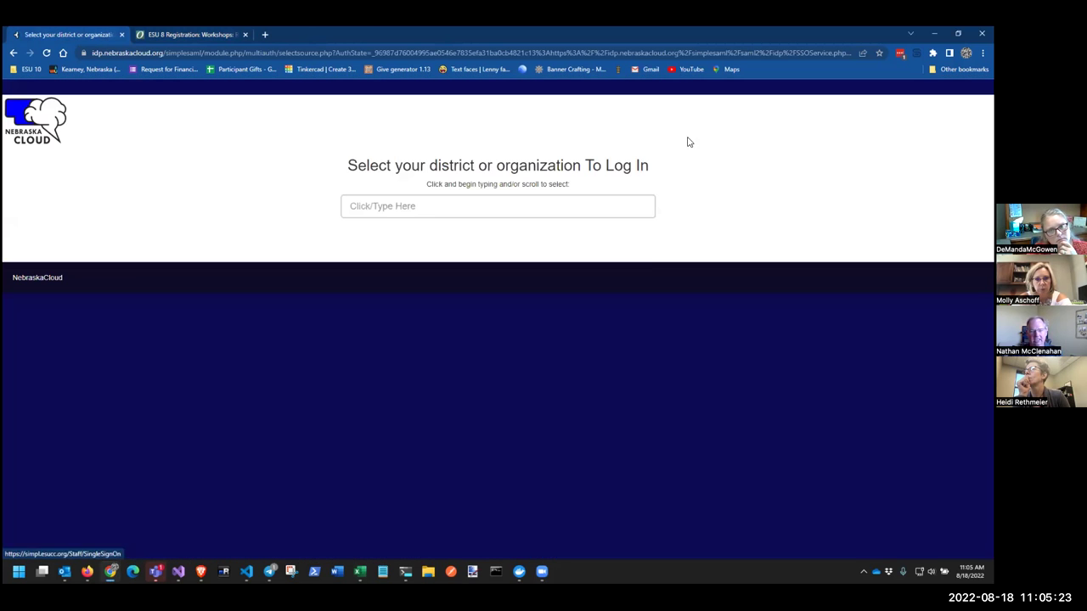
left_click(434, 204)
type("es")
key("Down")
key("Return")
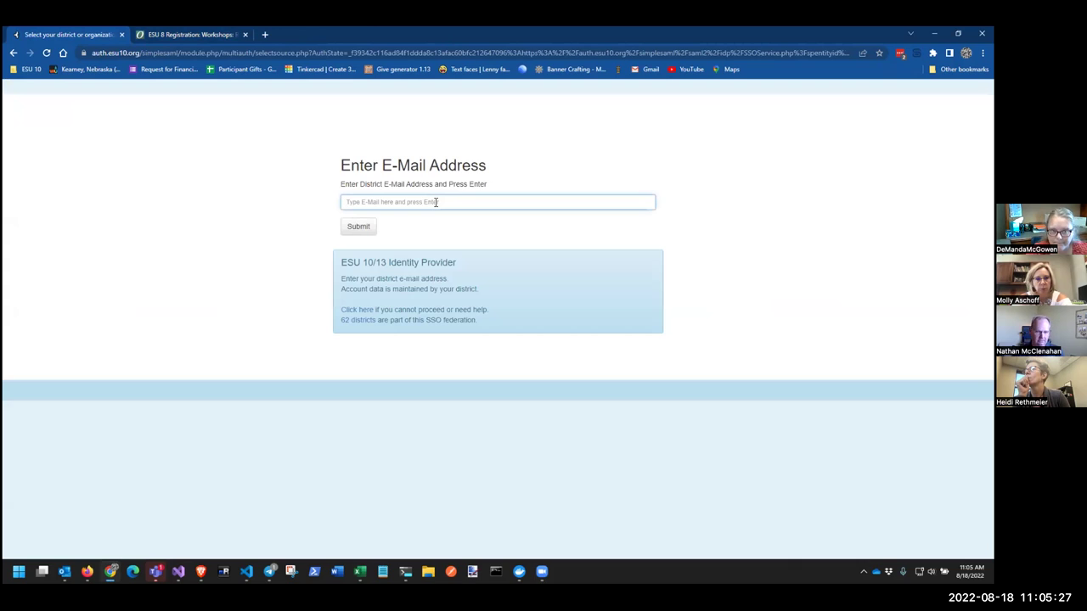
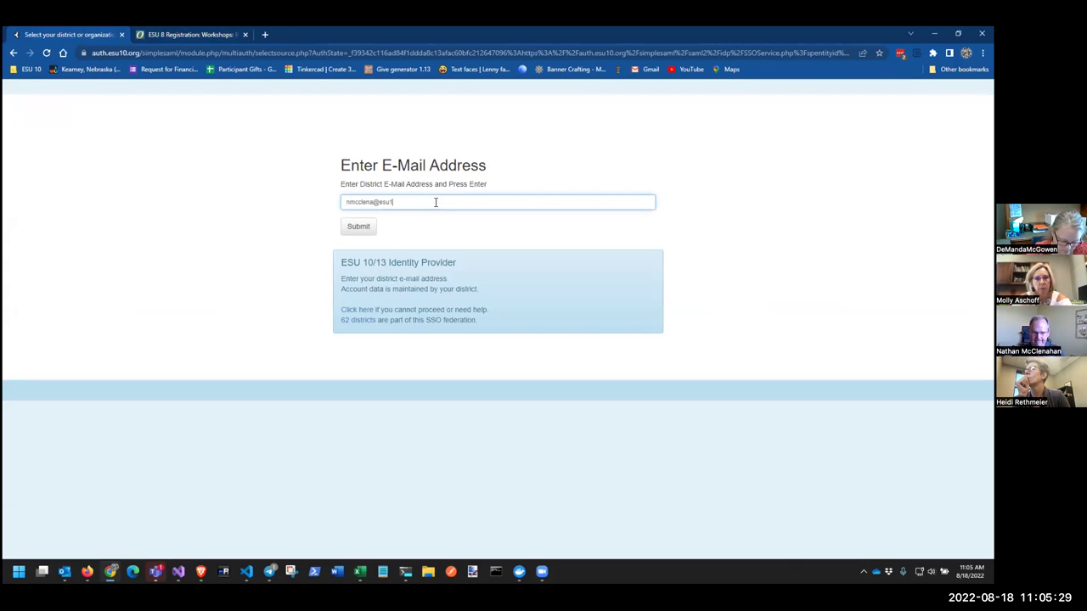
key("Return")
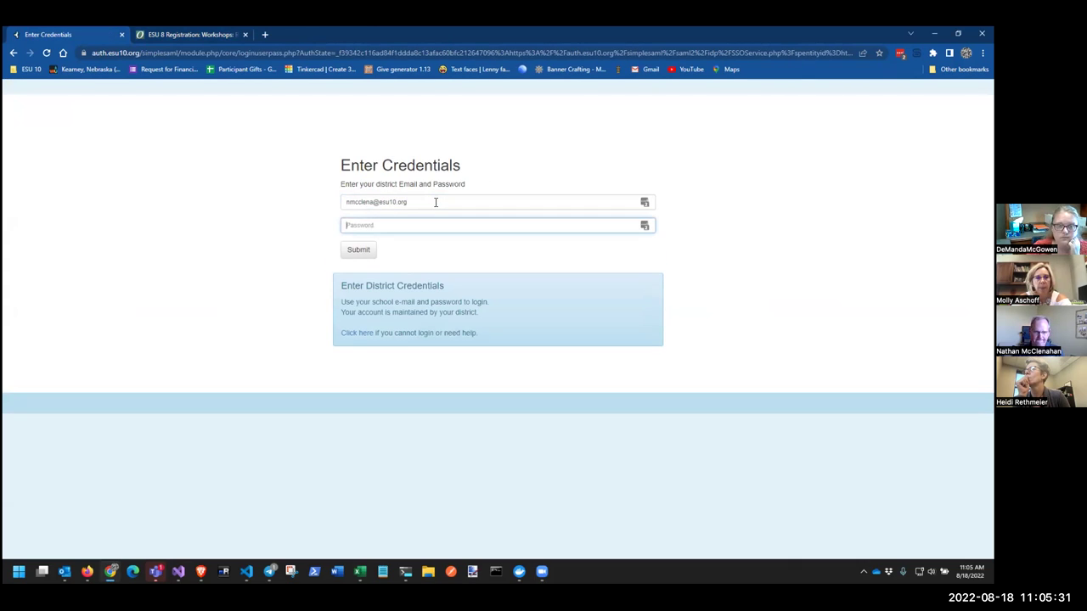
type("•••••")
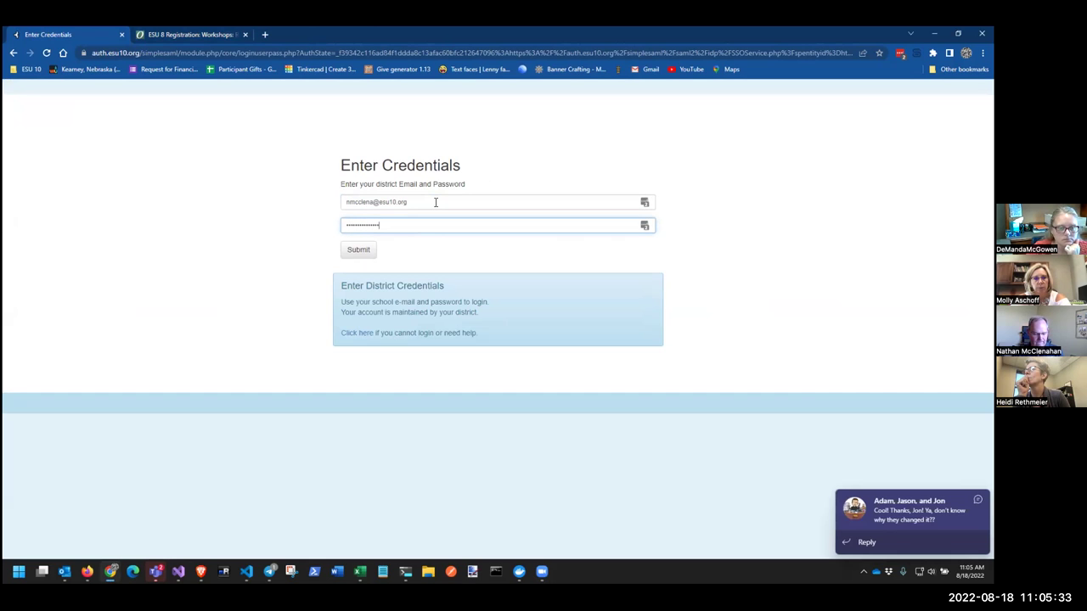
key("Return")
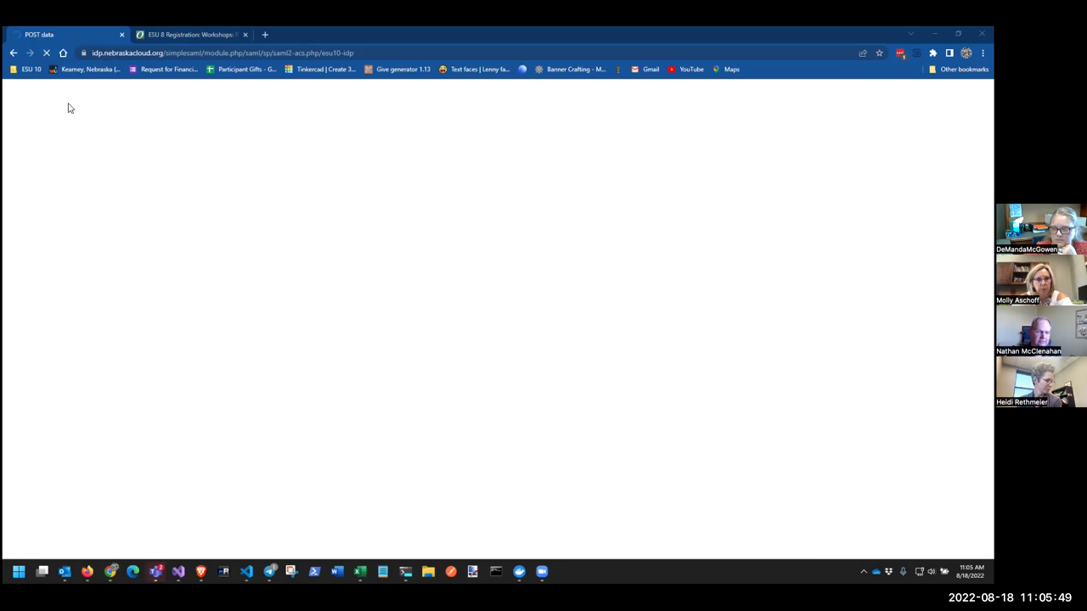
Recover from the POST data error by returning to the credentials page and resubmitting the login
left_click(45, 51)
left_click(525, 138)
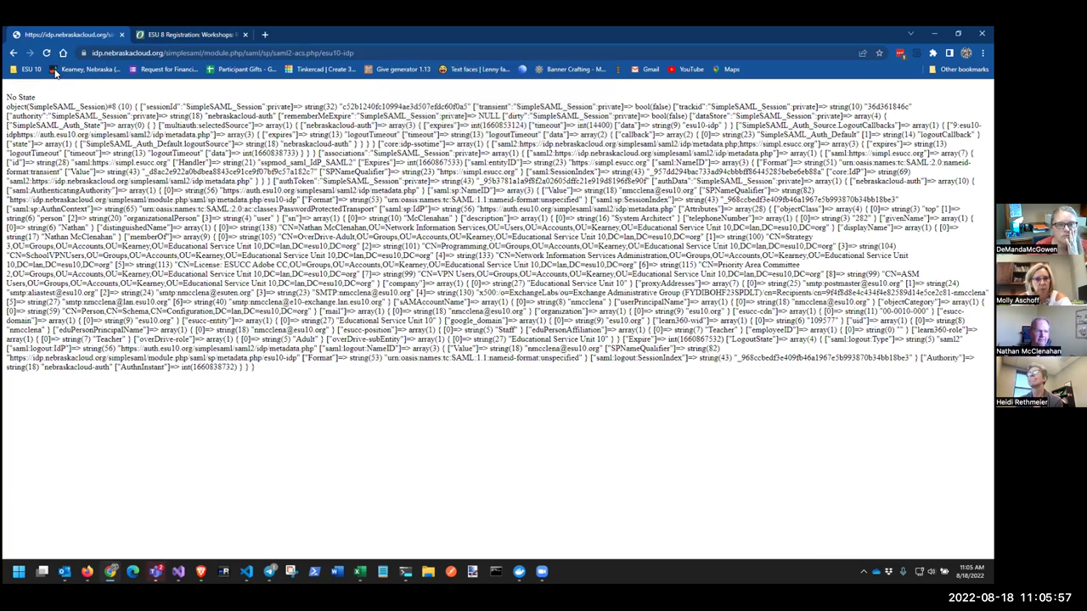
left_click(13, 53)
left_click(367, 226)
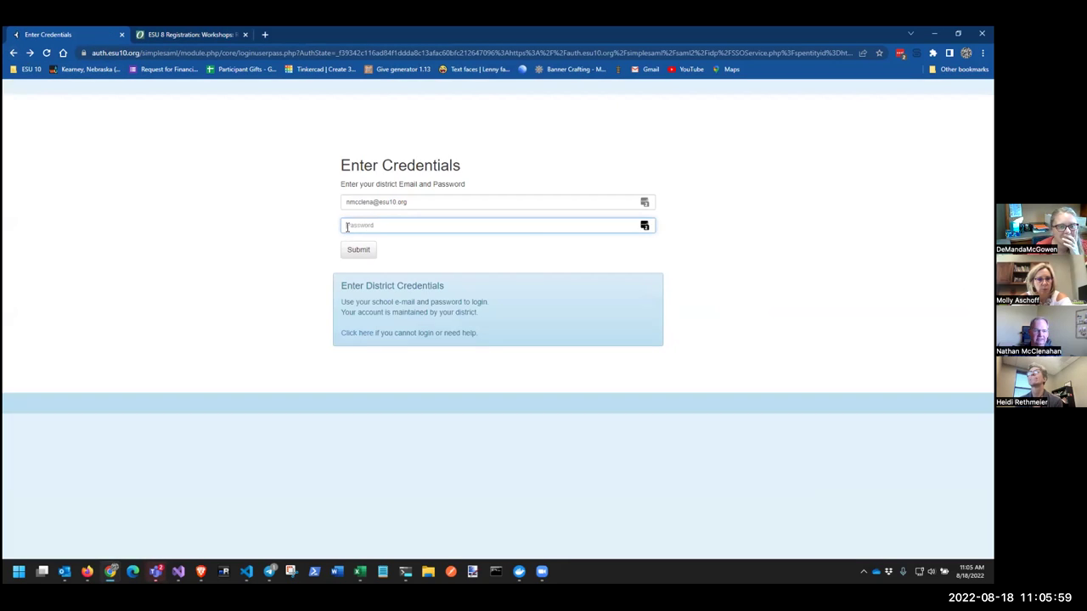
type("•")
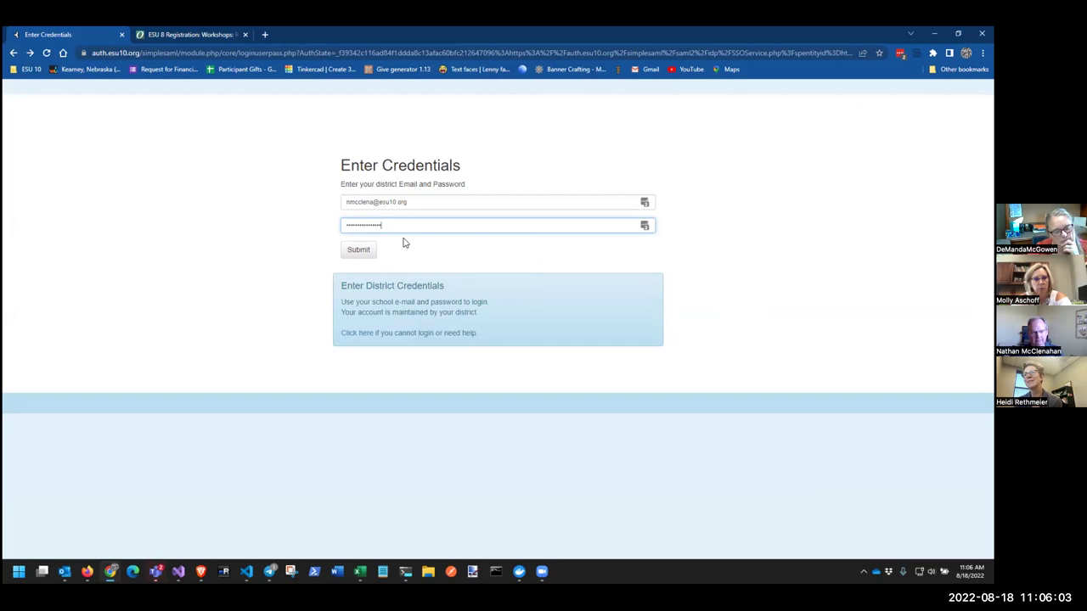
left_click(368, 249)
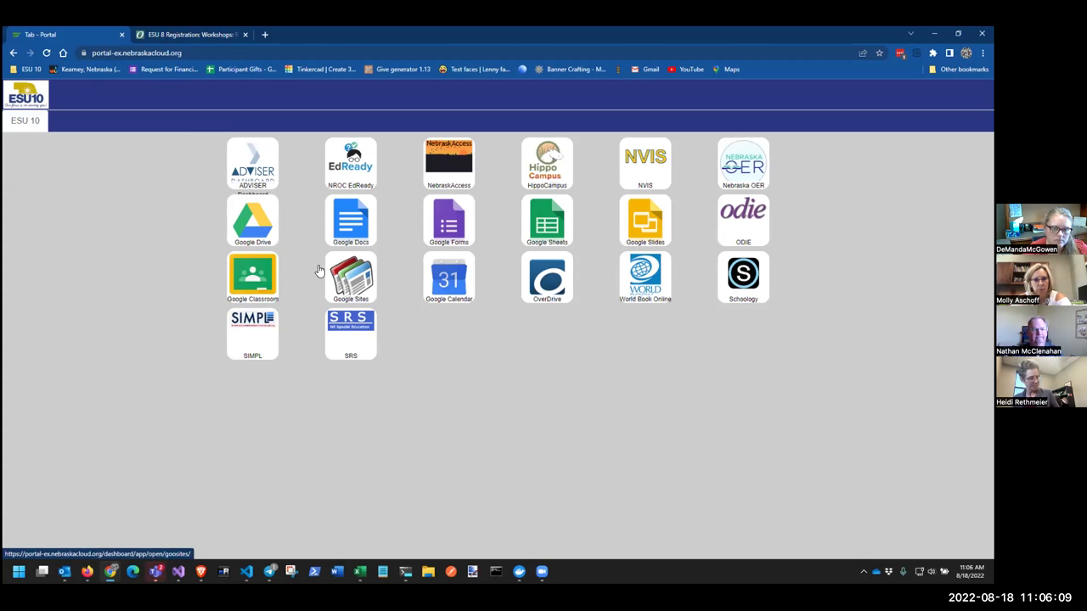
Open SIMPL from the ESU 10 portal with single sign-on and close the portal page
left_click(248, 329)
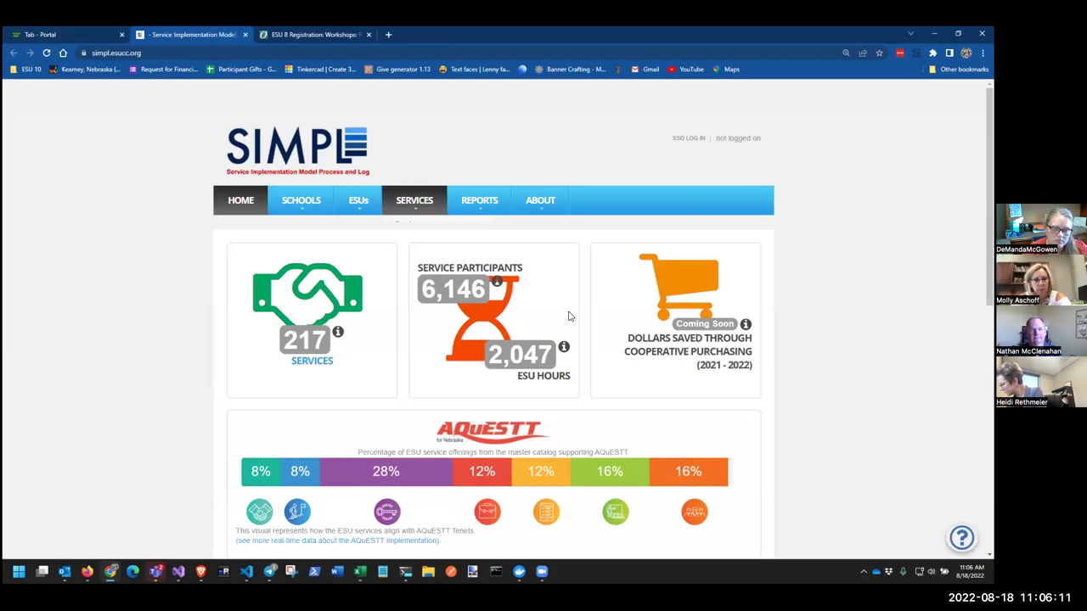
left_click(684, 141)
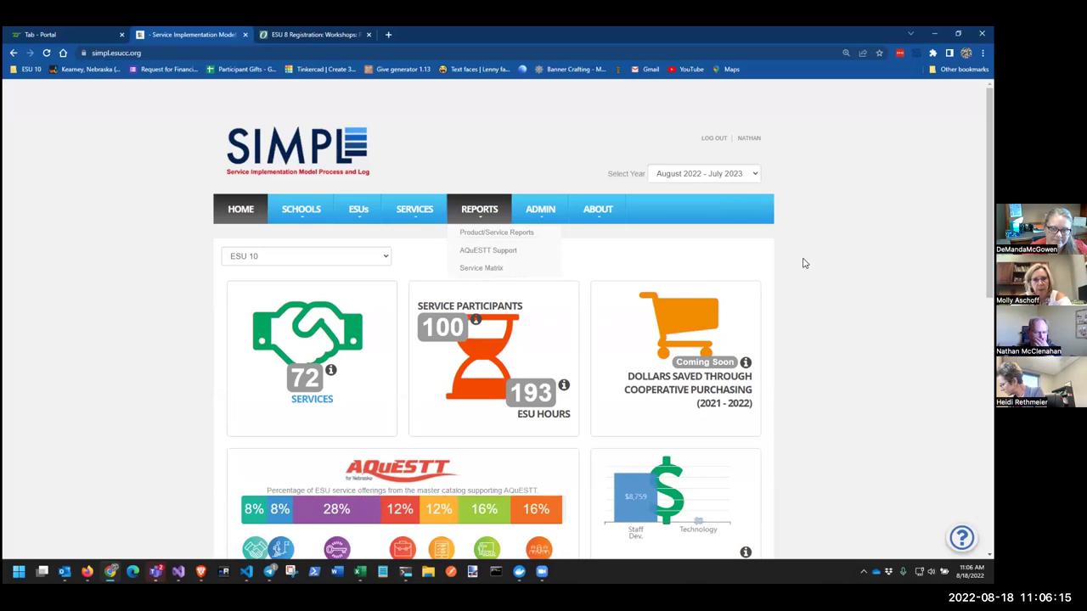
left_click(295, 36)
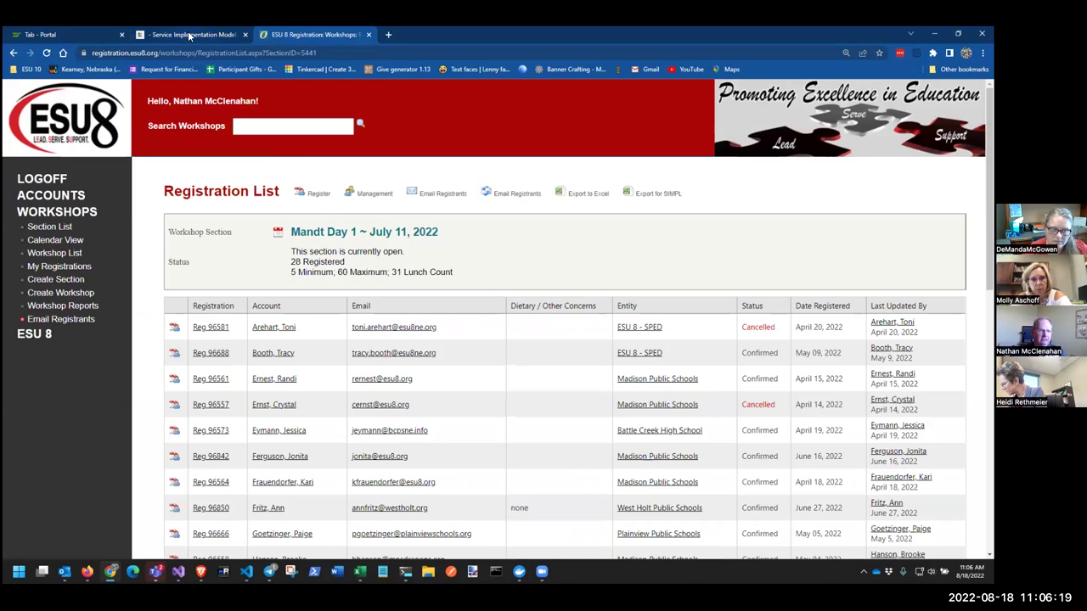
left_click(187, 34)
left_click(122, 35)
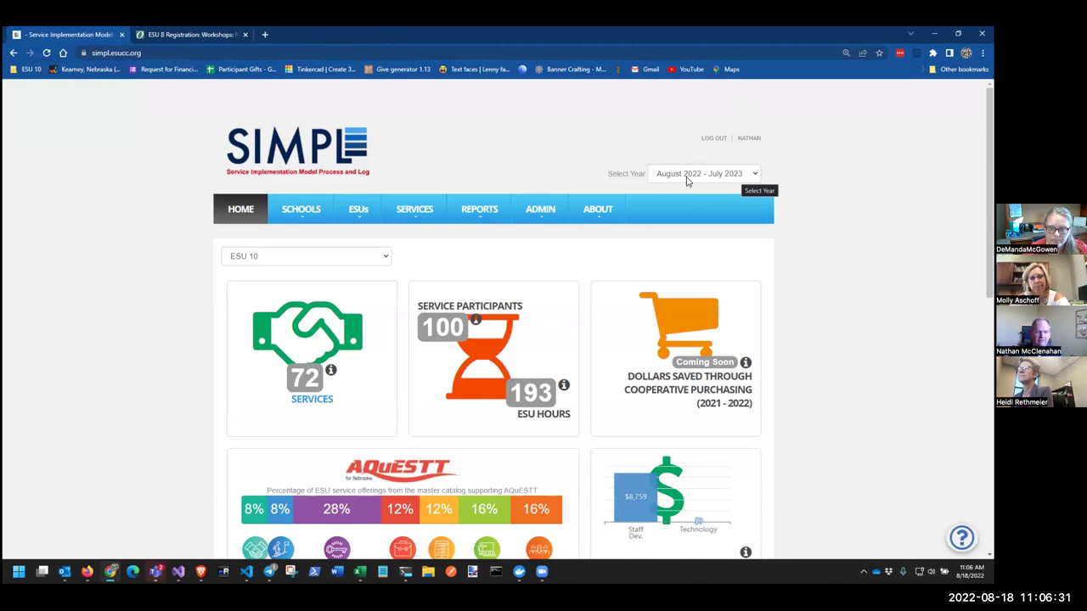
Switch the dashboard year to August 2022 - July 2023, then back to August 2021 - July 2022
left_click(738, 179)
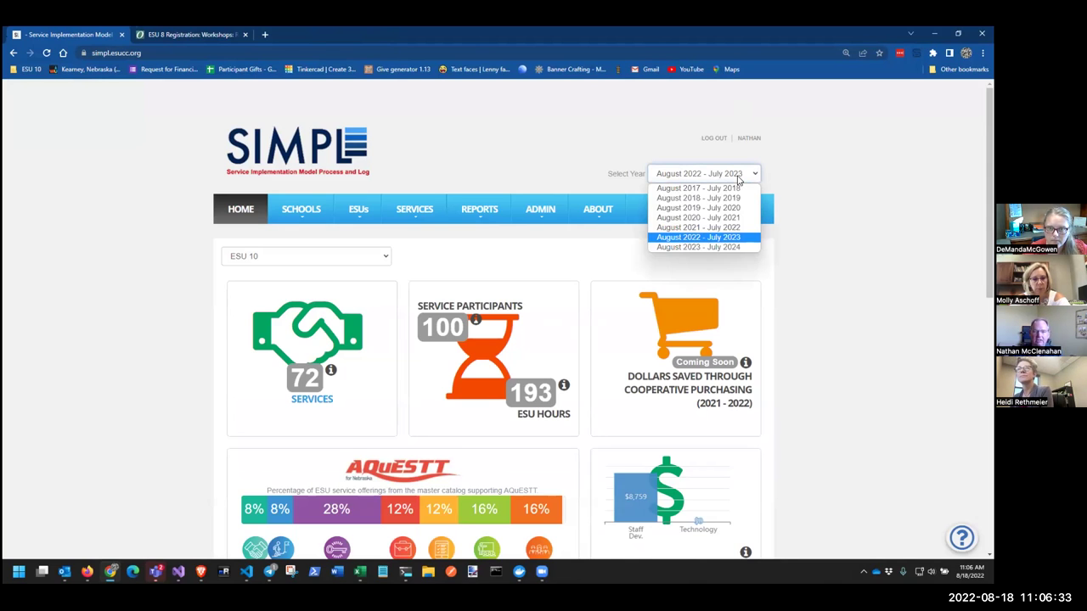
left_click(698, 227)
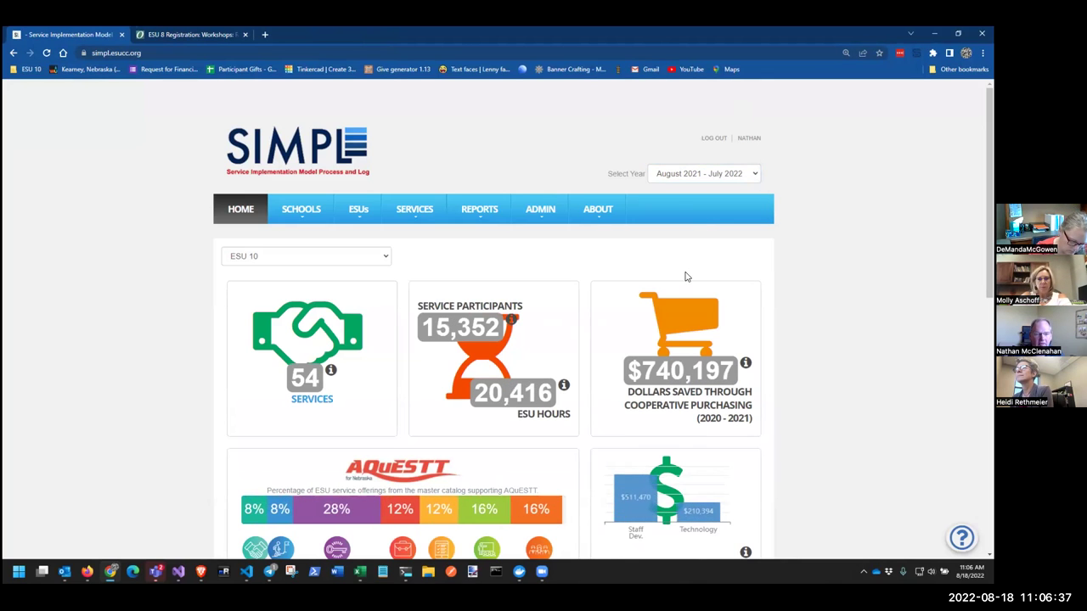
left_click(695, 180)
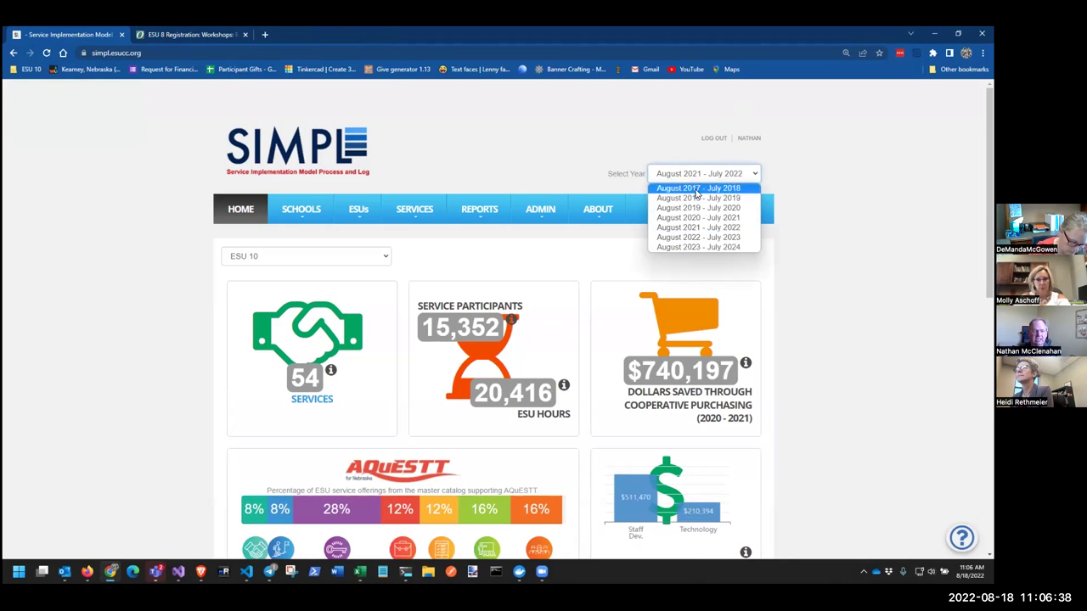
left_click(696, 240)
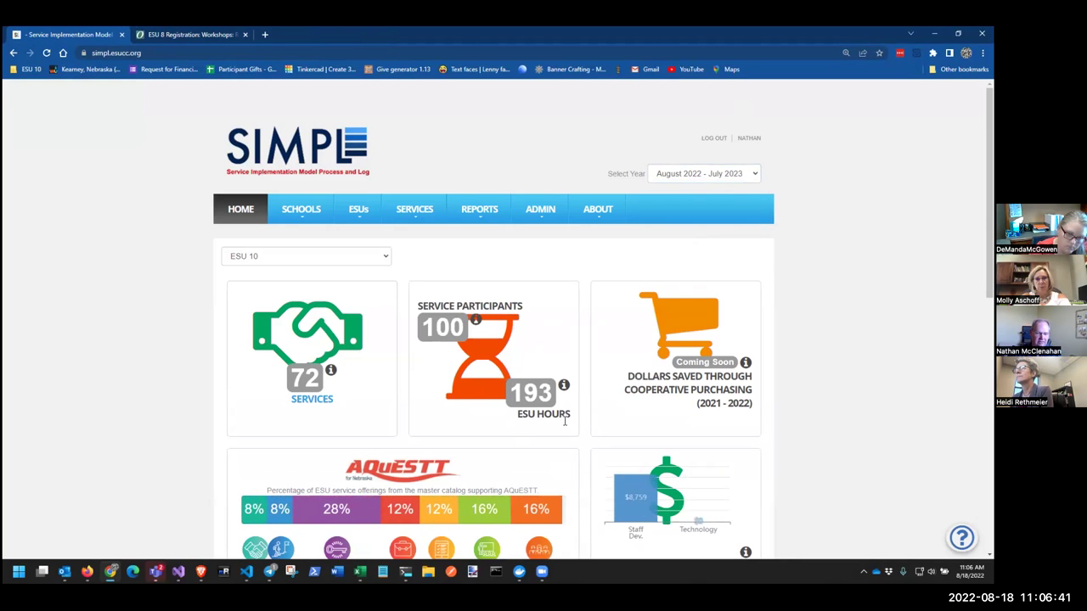
left_click(716, 176)
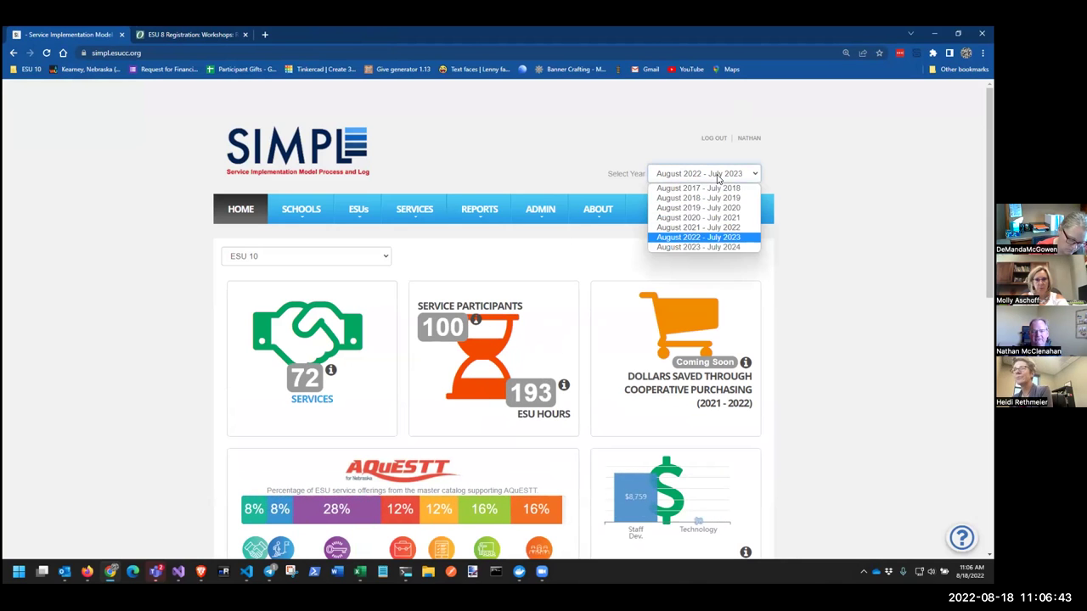
left_click(685, 229)
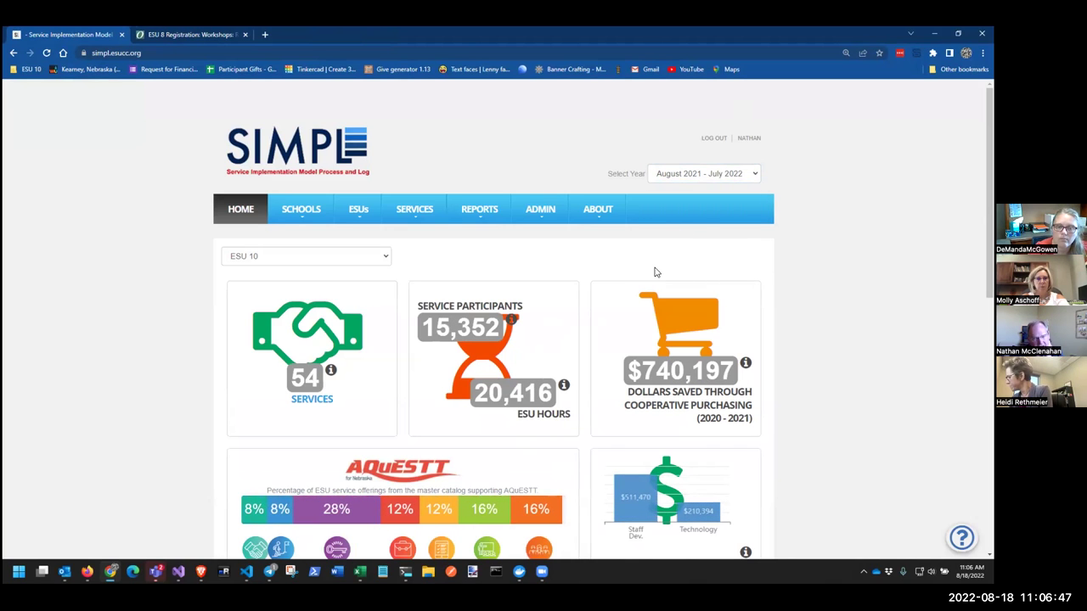
mouse_move(548, 217)
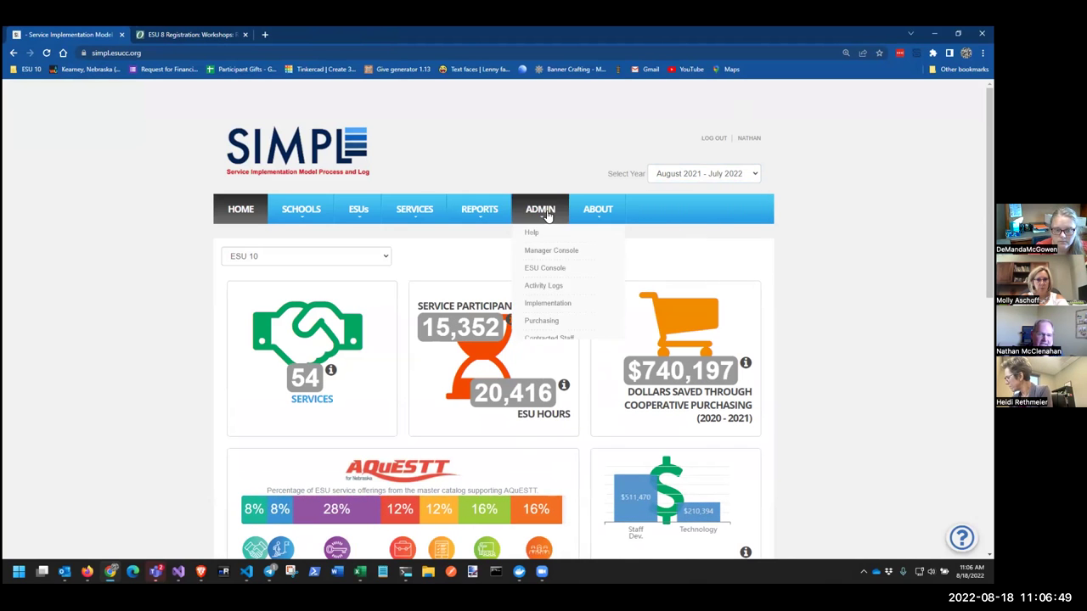
Go from the Activity Logs list to Import Activity Logs and scroll down to the paste box
left_click(539, 289)
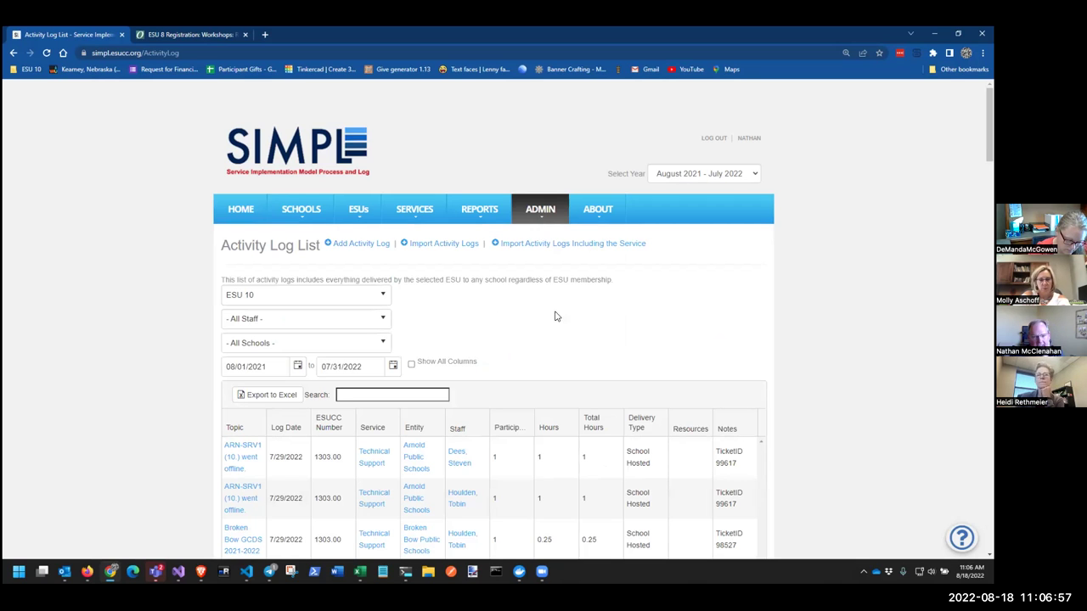
scroll(692, 271, "down", 3)
scroll(688, 272, "up", 3)
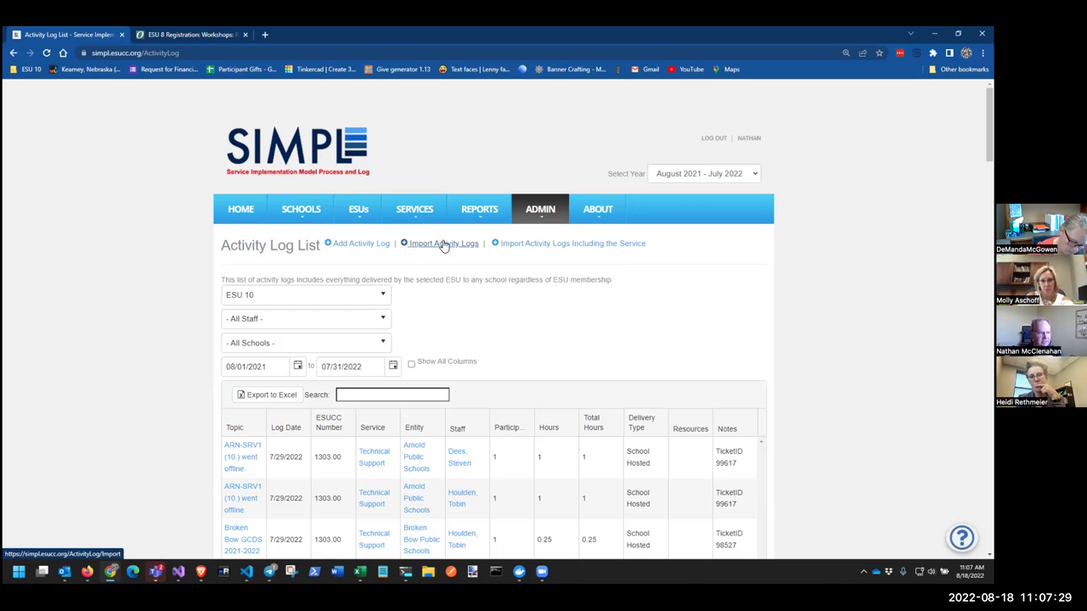
left_click(442, 245)
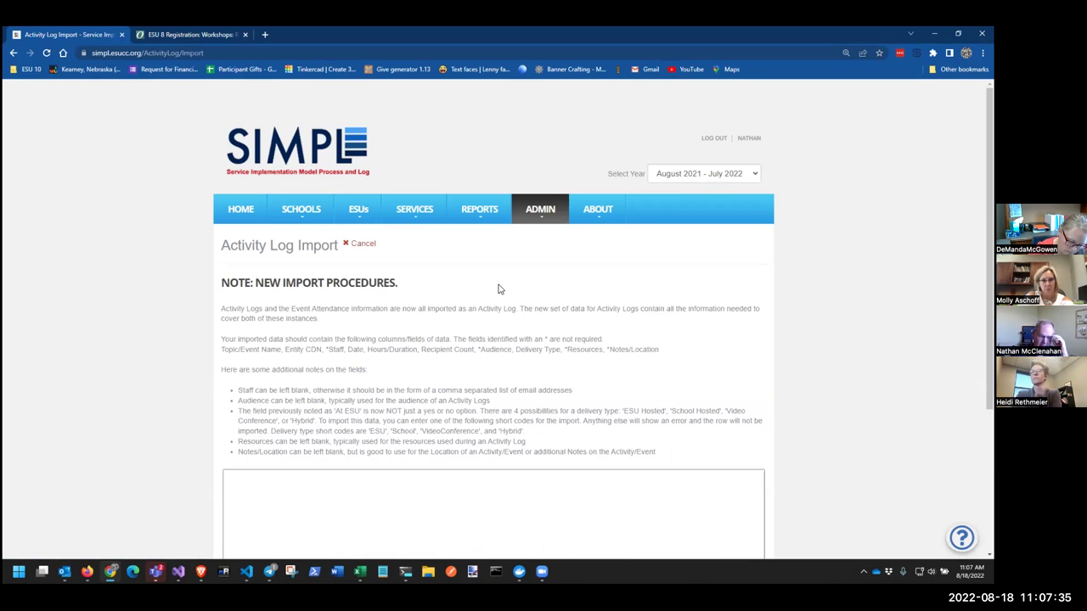
scroll(441, 271, "down", 3)
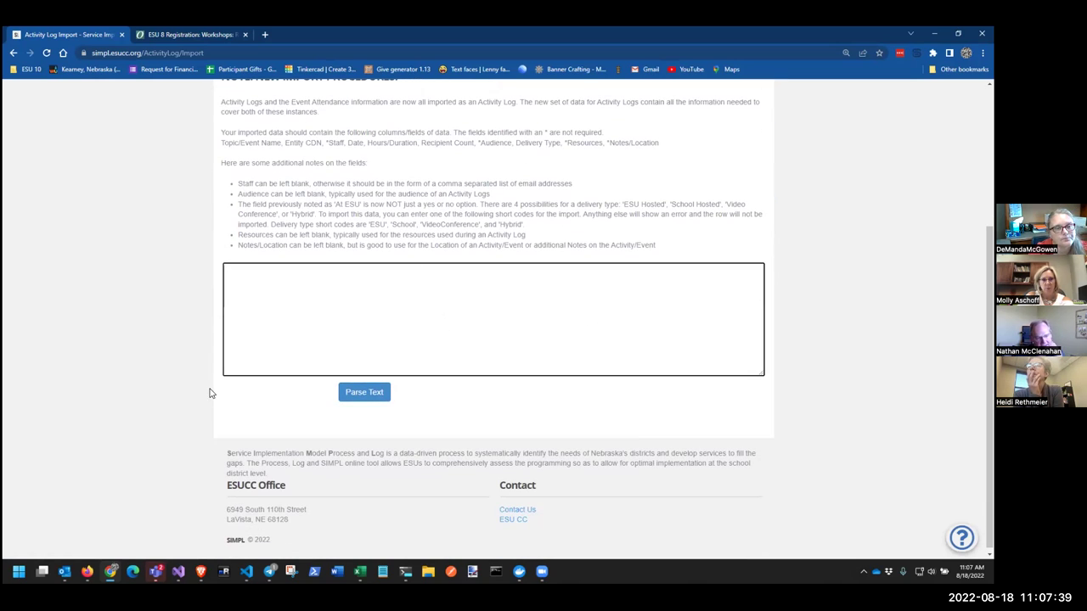
Copy the eight attendance rows A2:J9 from the SimplWorkshopExport workbook
left_click(360, 571)
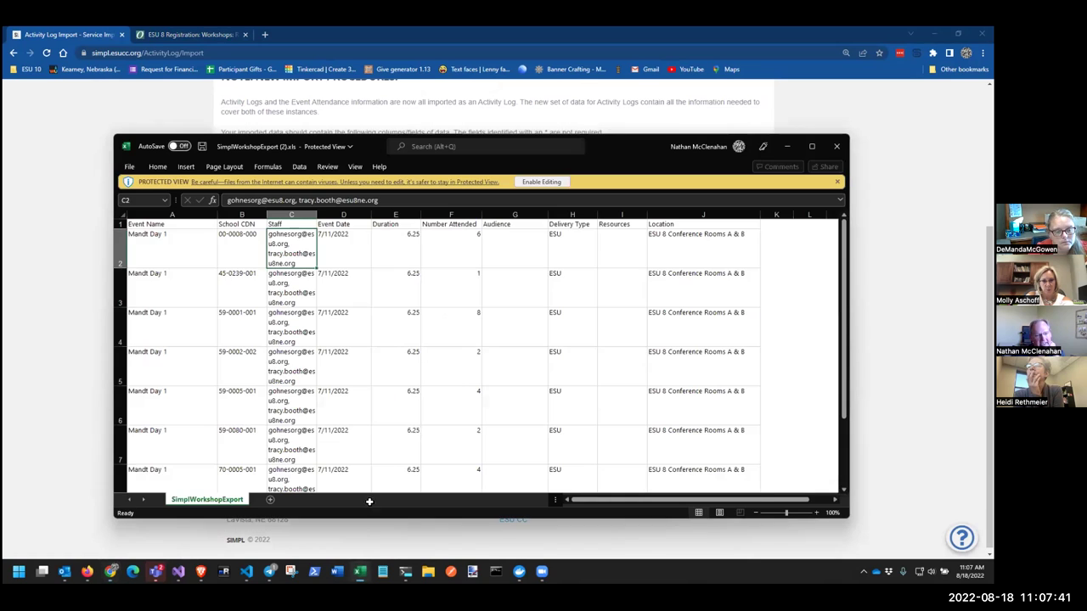
left_click(182, 250)
scroll(534, 351, "down", 2)
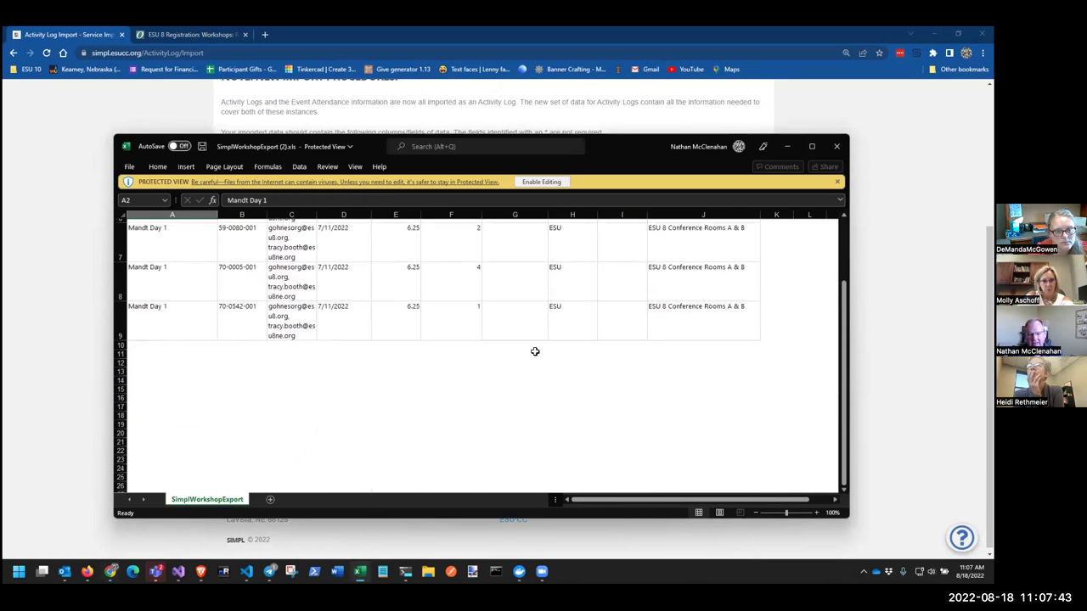
left_click(755, 346, "shift")
scroll(770, 343, "up", 2)
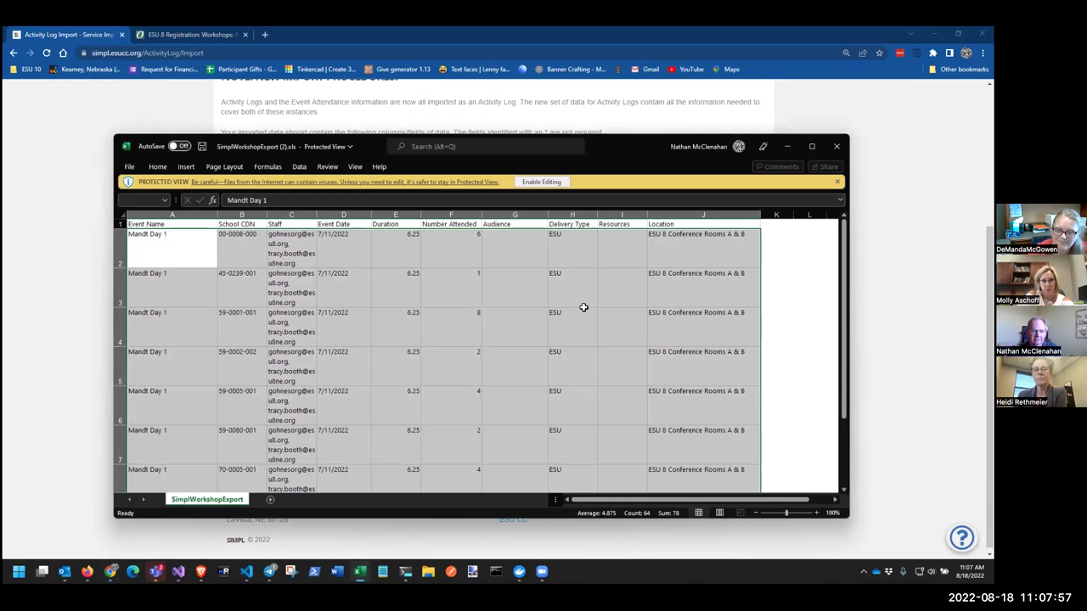
key("ctrl+c")
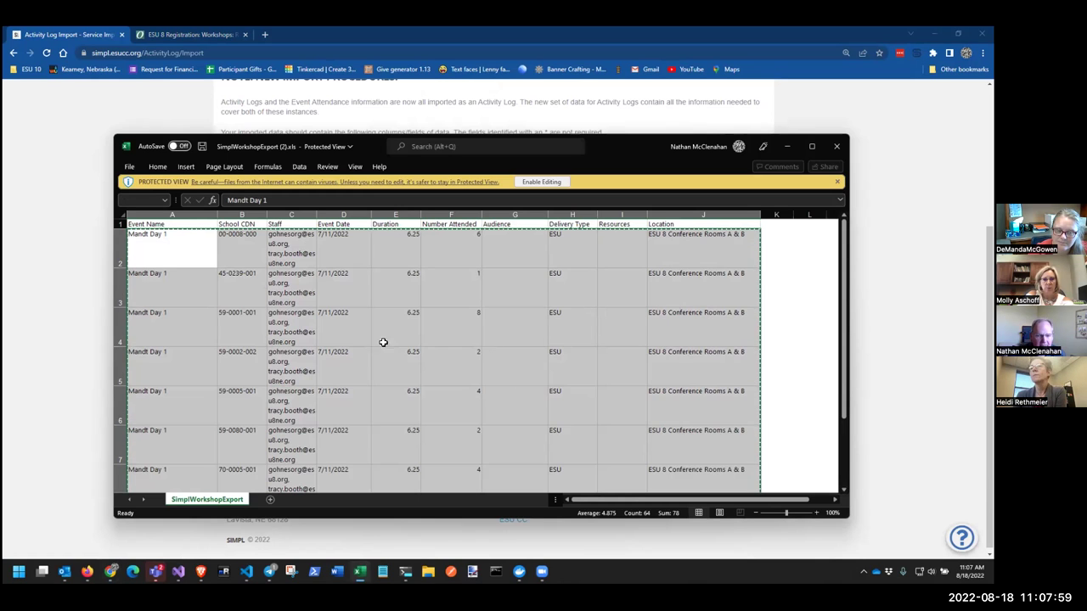
Paste the copied rows into SIMPL's Activity Log Import text box
scroll(792, 344, "down", 3)
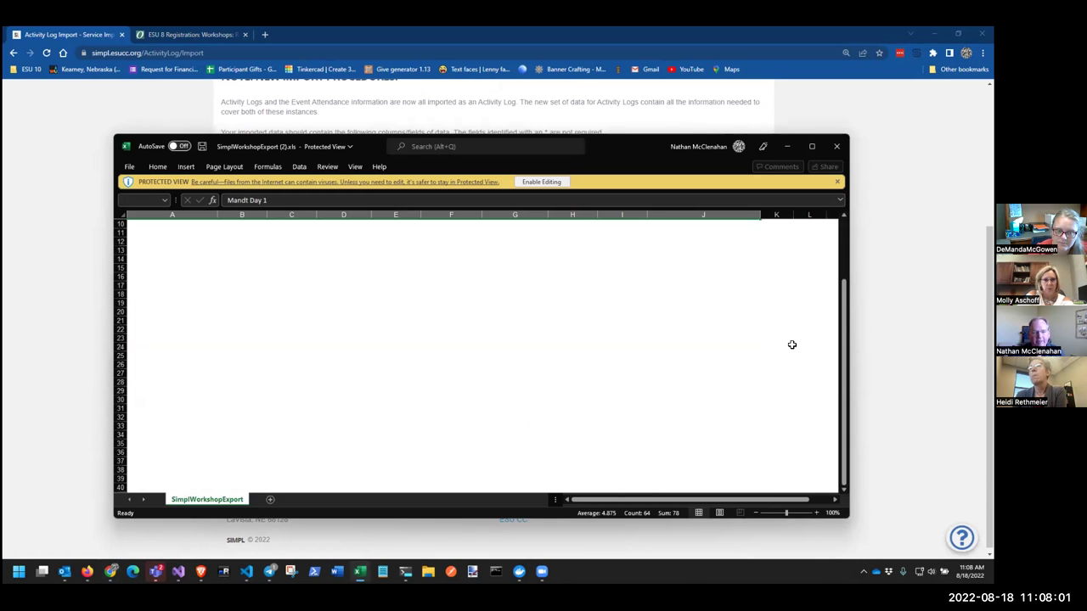
key("alt+Tab")
left_click(310, 292)
key("ctrl+v")
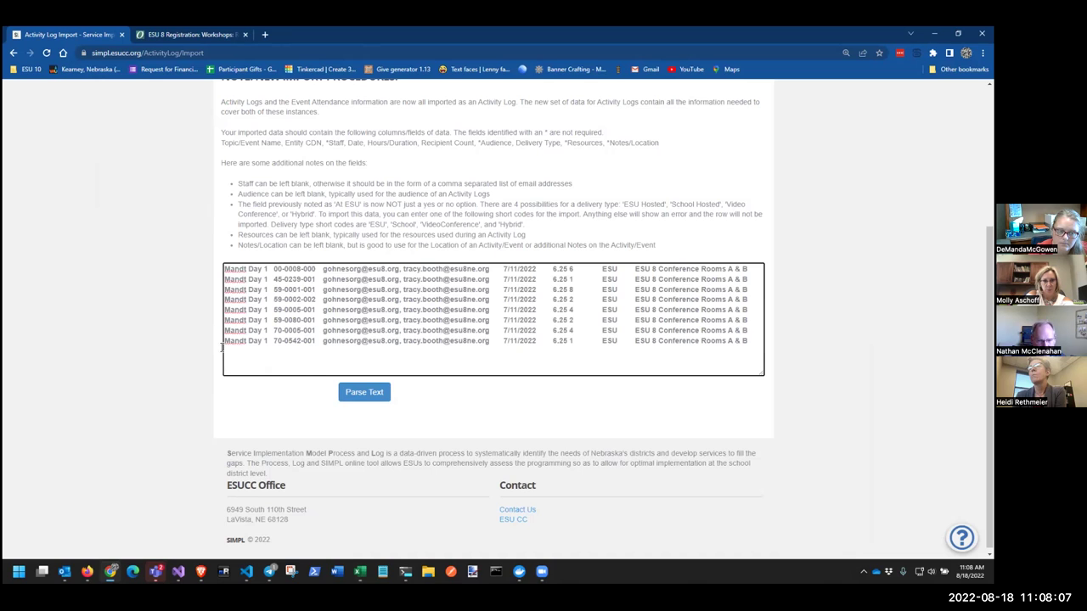
Parse the pasted text and review the preview, which flags every row 'Staff Not Found'
left_click(364, 394)
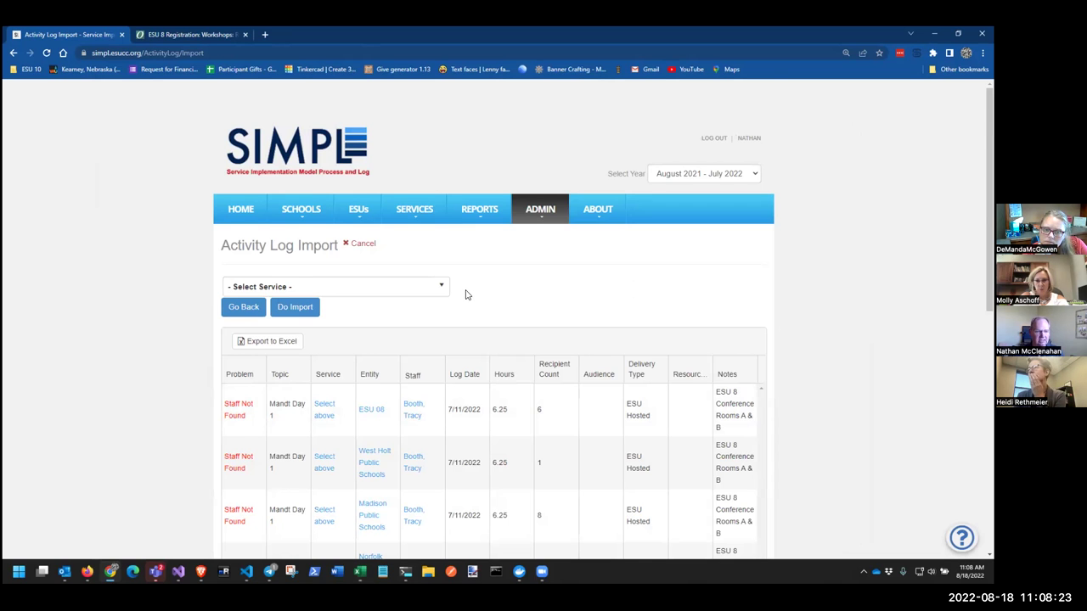
scroll(465, 294, "down", 2)
scroll(240, 280, "down", 2)
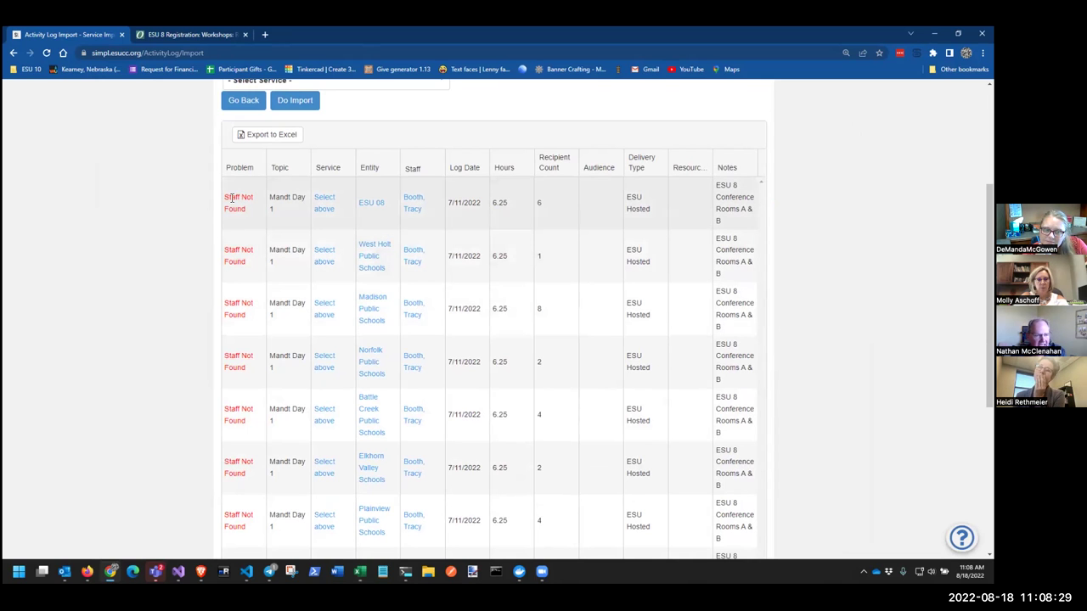
scroll(249, 516, "down", 2)
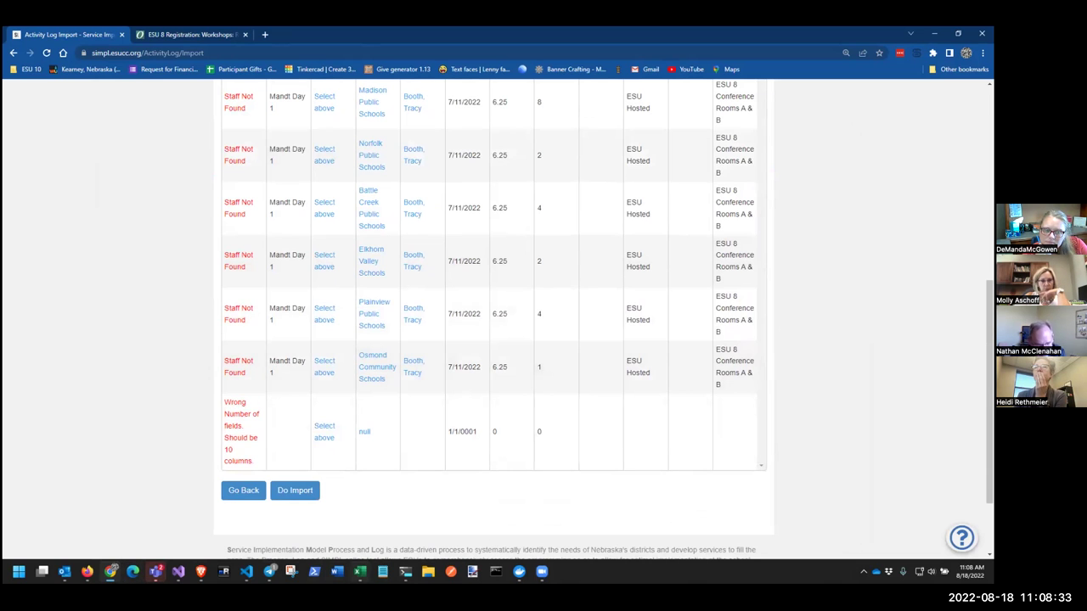
key("alt+Tab")
scroll(637, 354, "up", 3)
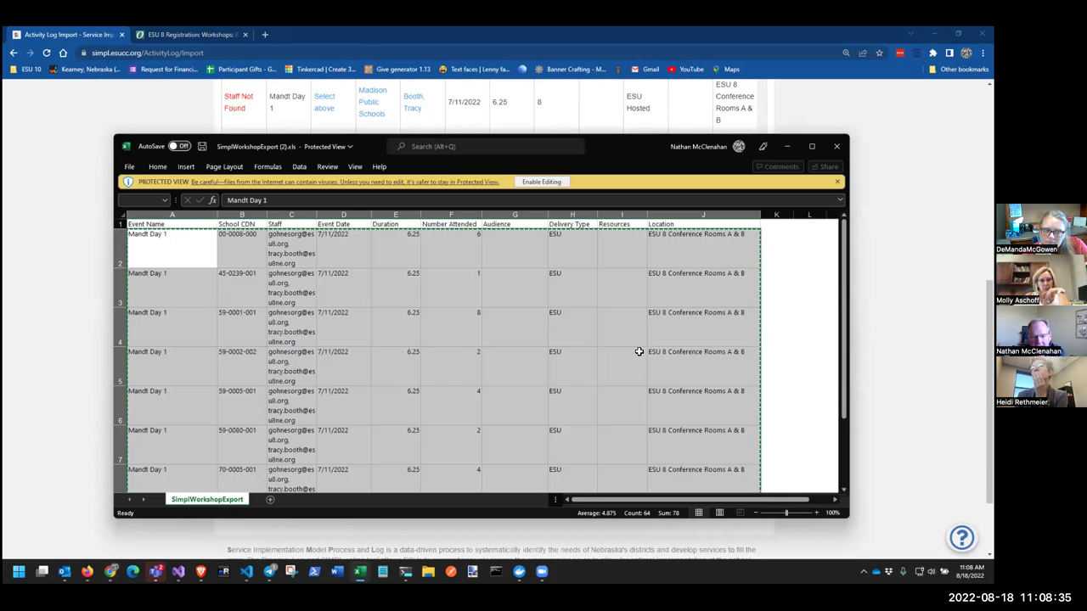
Enable editing, auto-fit Staff column C, and select the first email inside cell C2
left_click(311, 266)
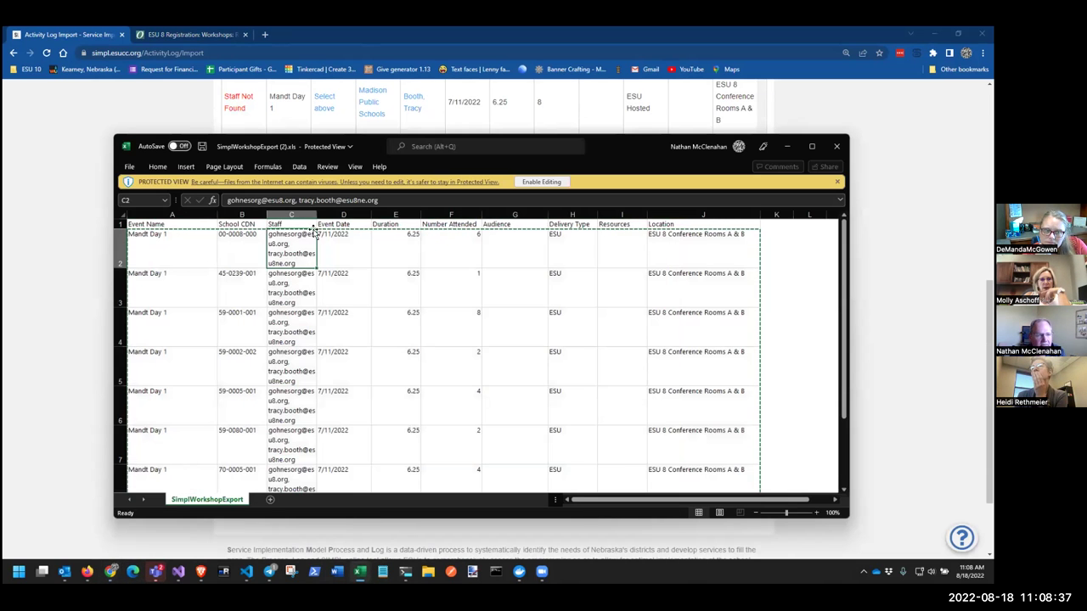
left_click_drag(316, 215, 425, 216)
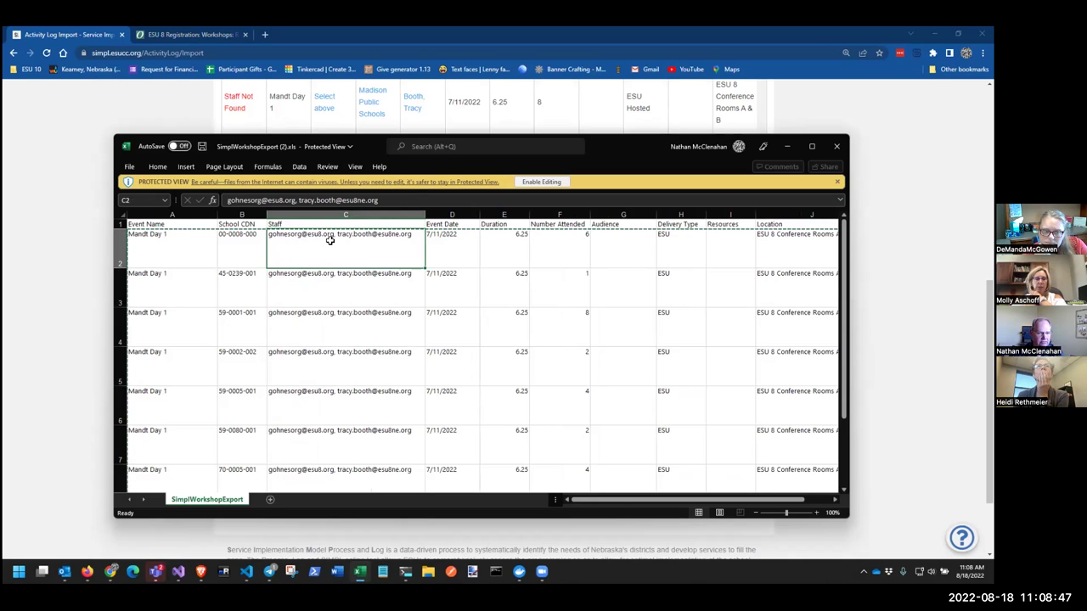
left_click(535, 181)
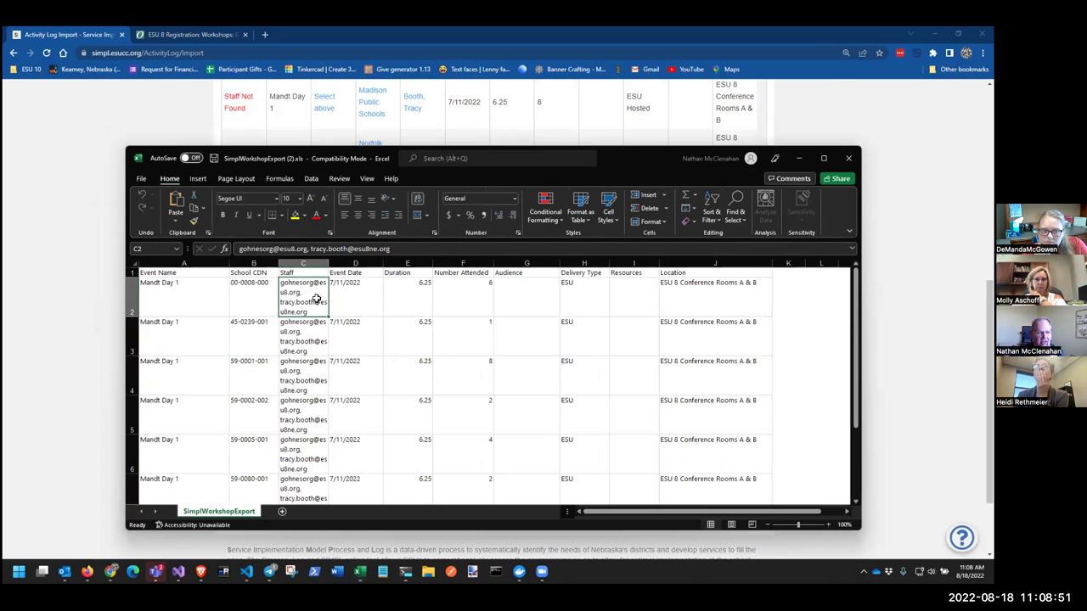
left_click_drag(329, 263, 344, 263)
double_click(344, 263)
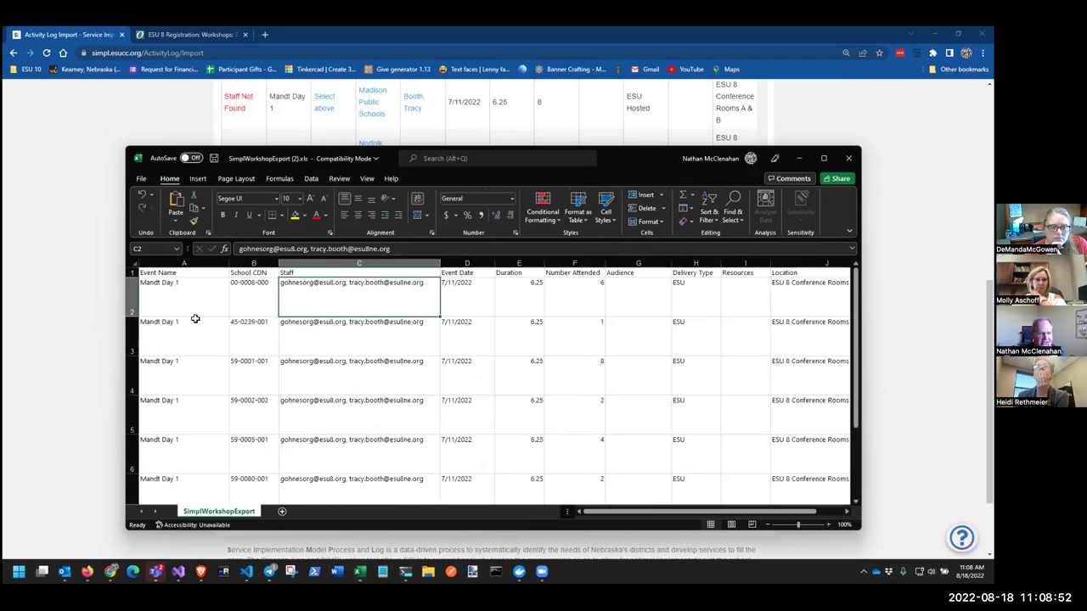
double_click(328, 282)
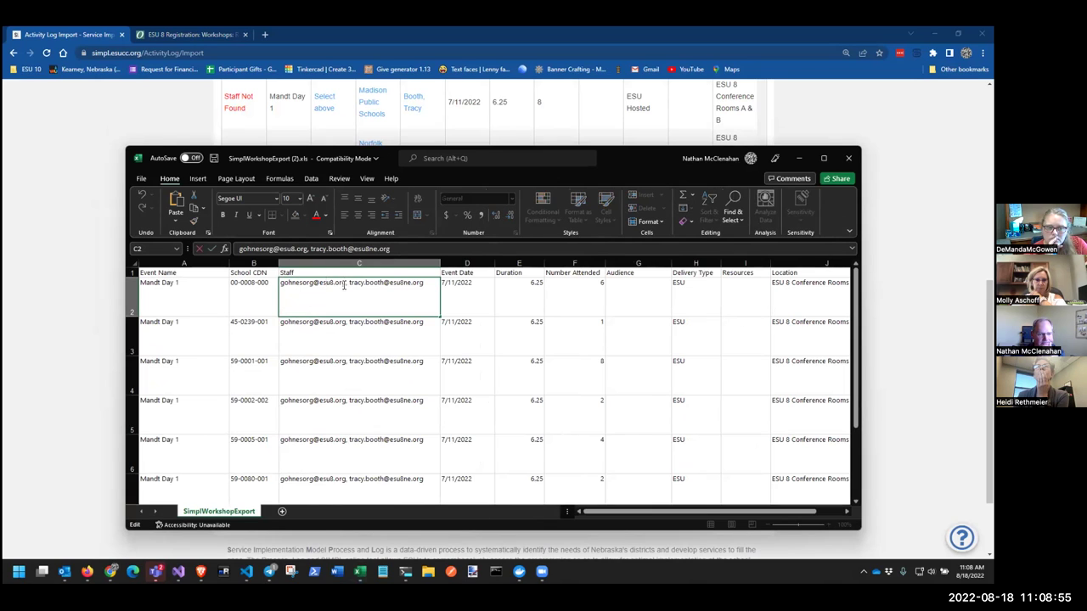
left_click_drag(338, 282, 270, 274)
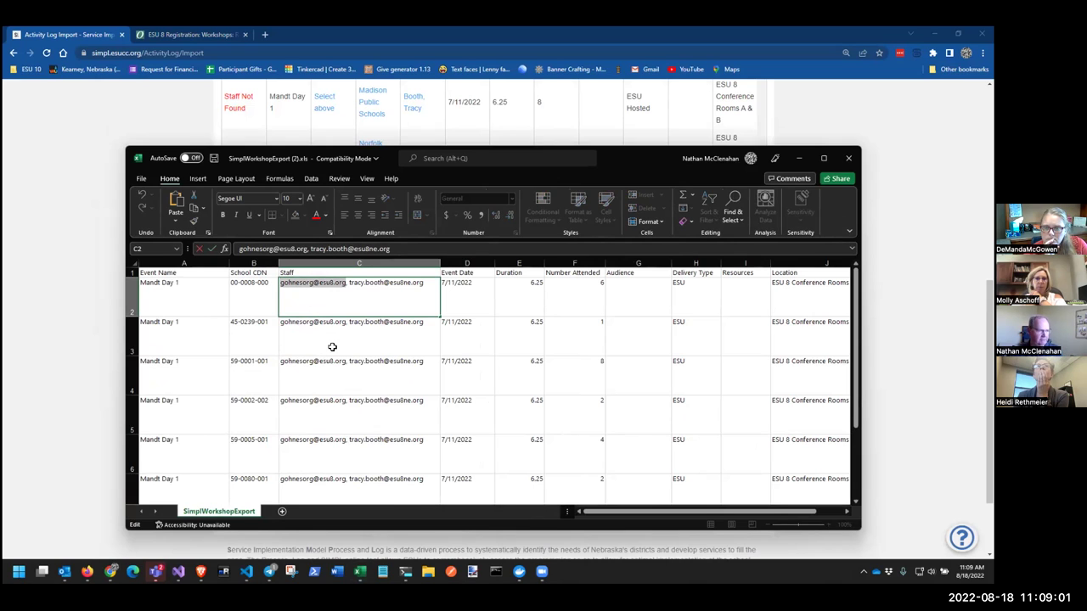
Bring SIMPL's import preview forward and scroll through the 'Staff Not Found' rows
left_click(98, 247)
scroll(404, 335, "down", 5)
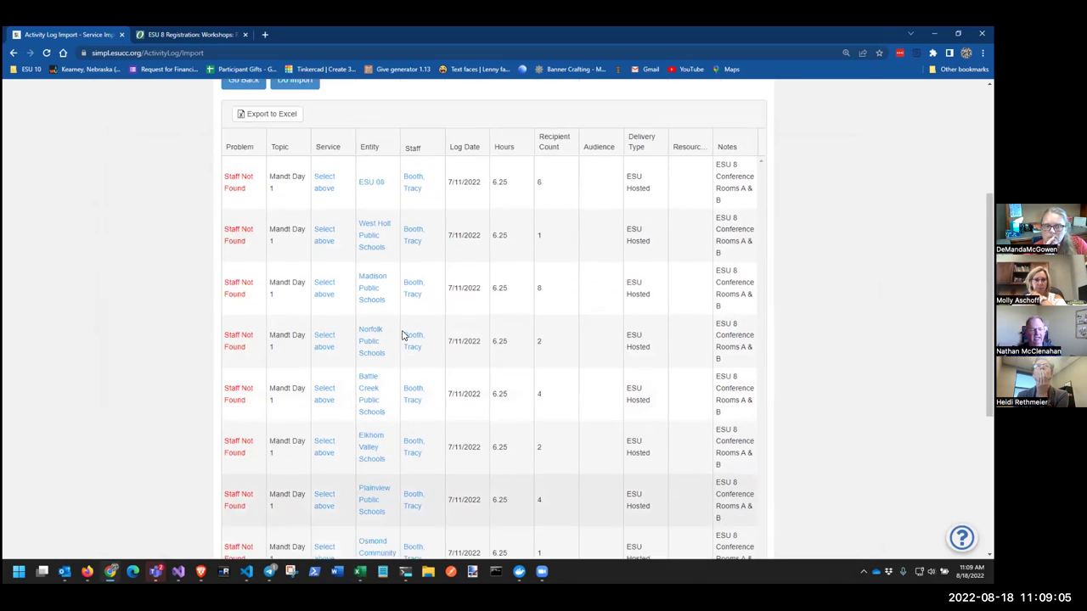
scroll(404, 336, "up", 5)
scroll(408, 348, "down", 1)
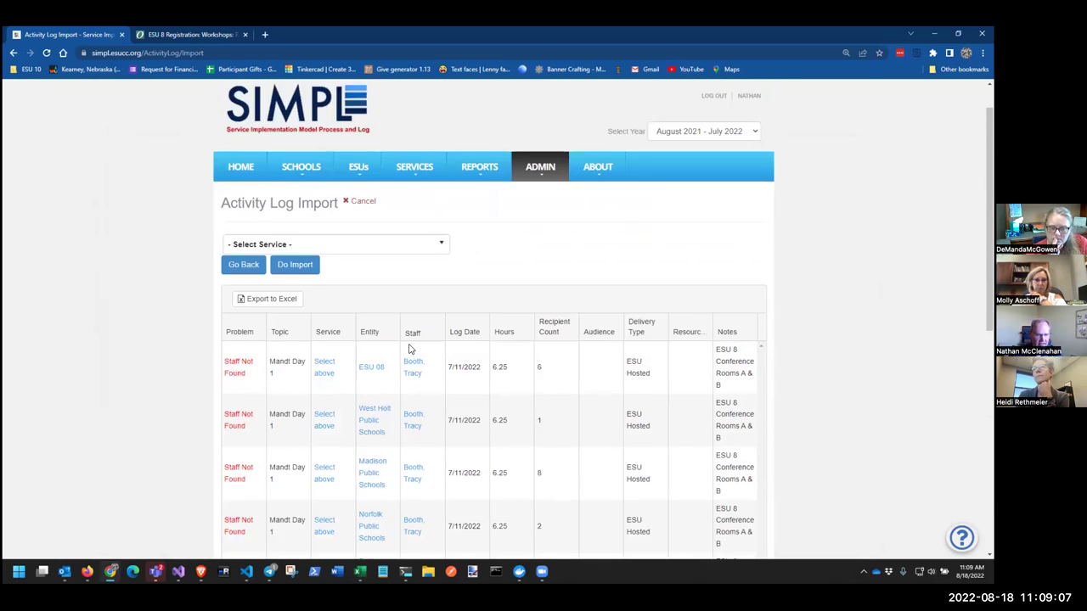
scroll(408, 348, "down", 1)
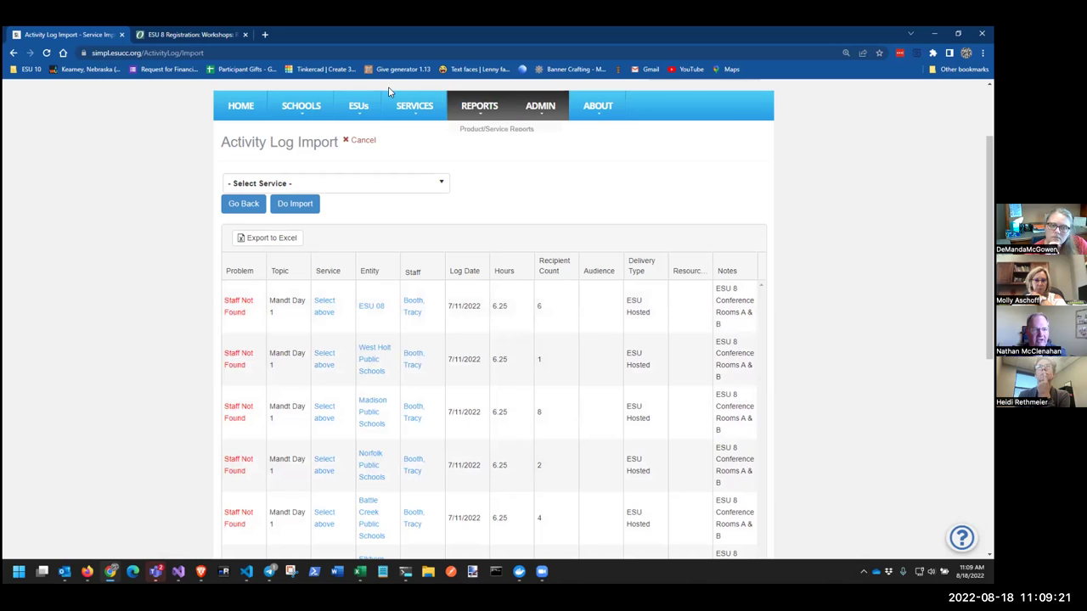
Open the Staff List from the ESUs menu and search for the staff member's first name
mouse_move(310, 110)
mouse_move(359, 108)
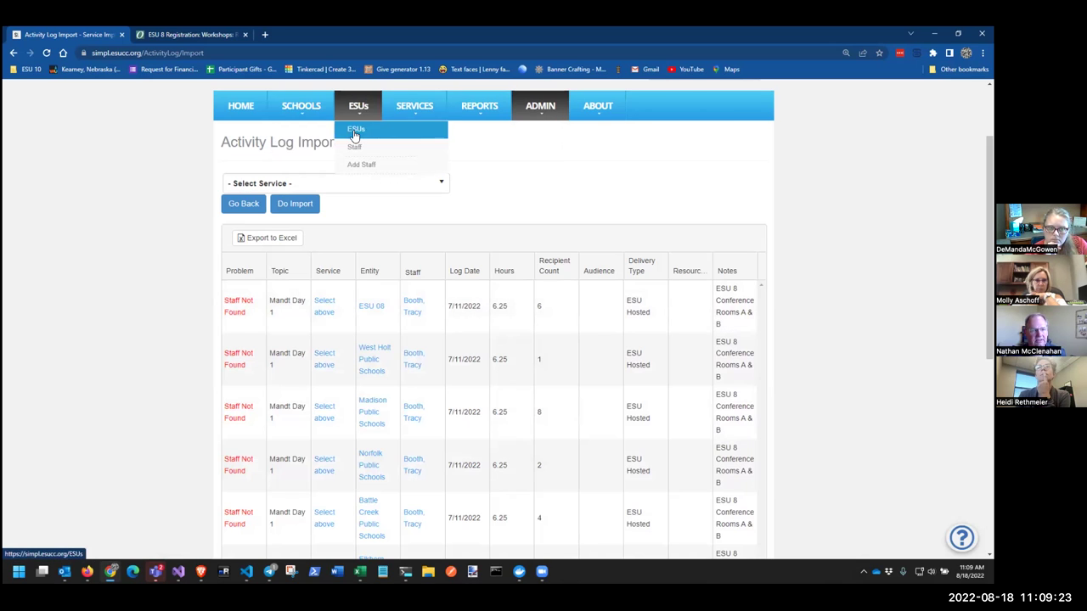
left_click(354, 150)
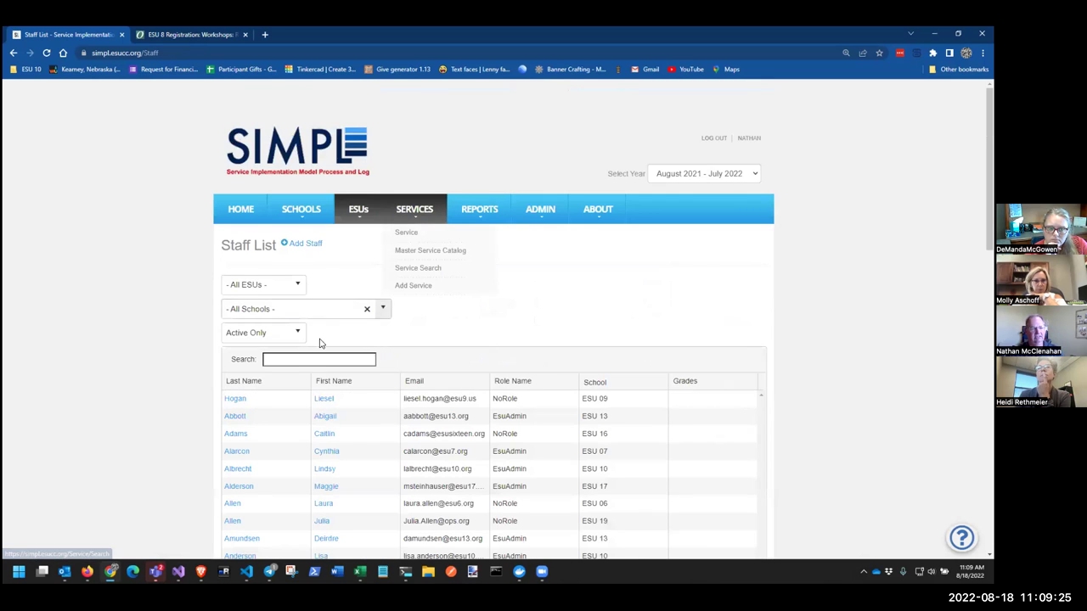
left_click(297, 358)
type("g")
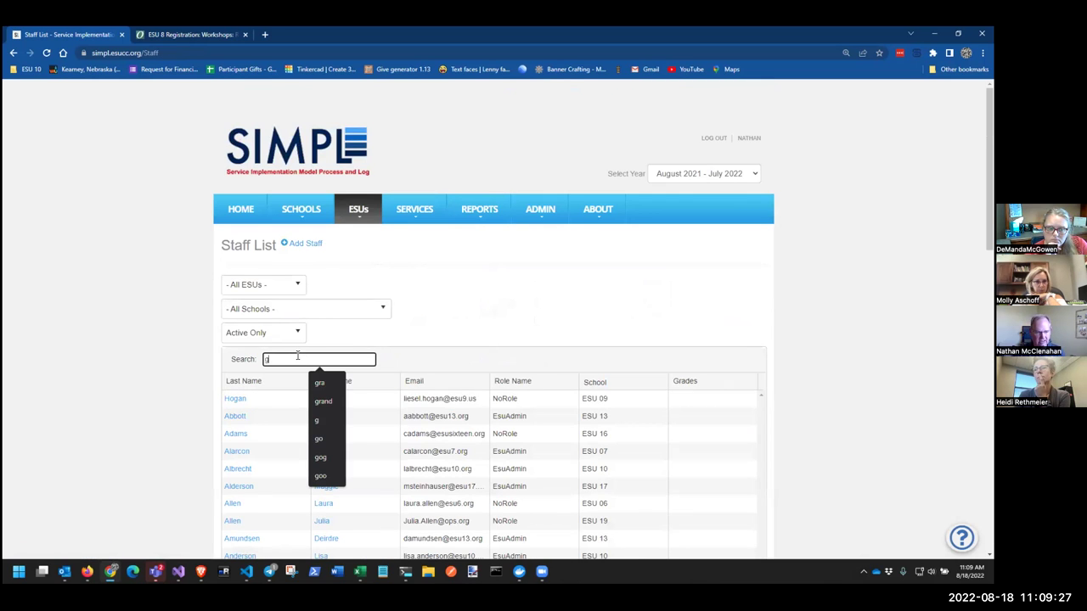
key("BackSpace")
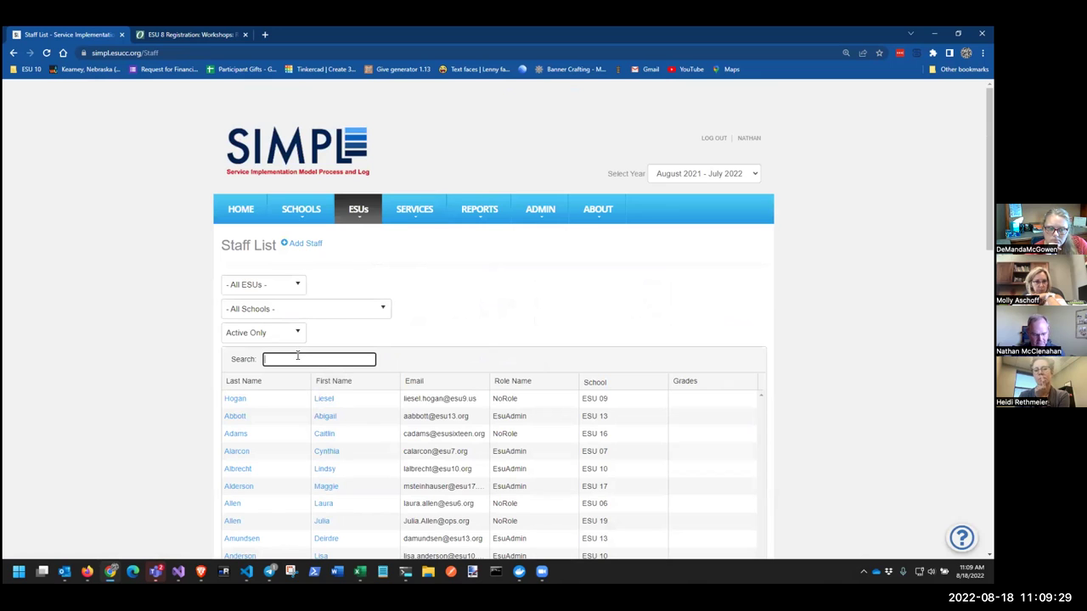
type("gina")
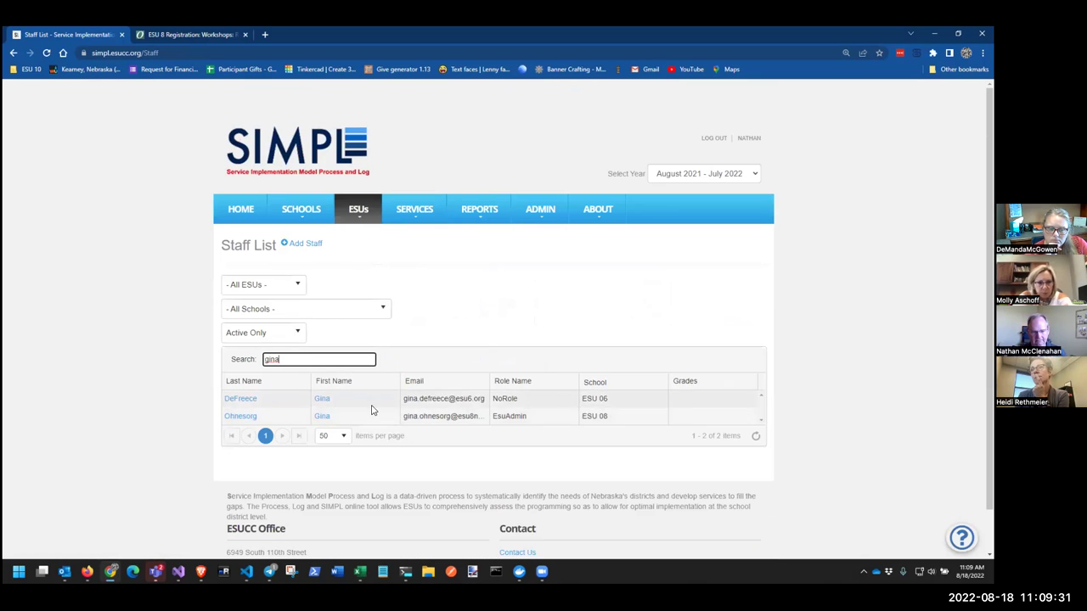
Widen the Email column and select the staff member's full ESU 08 email address
double_click(493, 381)
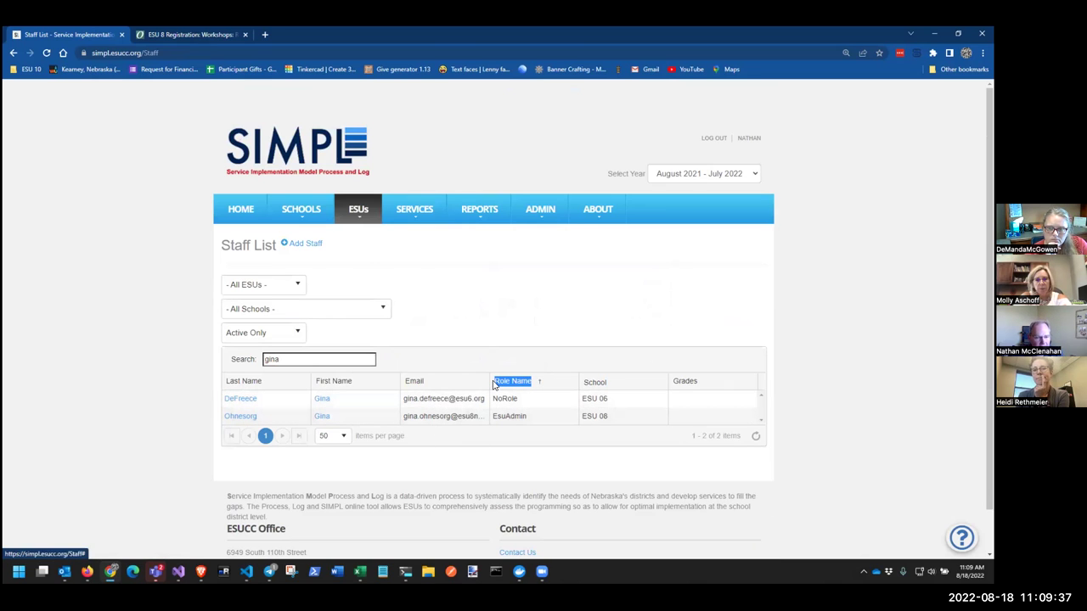
left_click_drag(486, 380, 620, 381)
left_click_drag(509, 418, 402, 422)
key("ctrl+c")
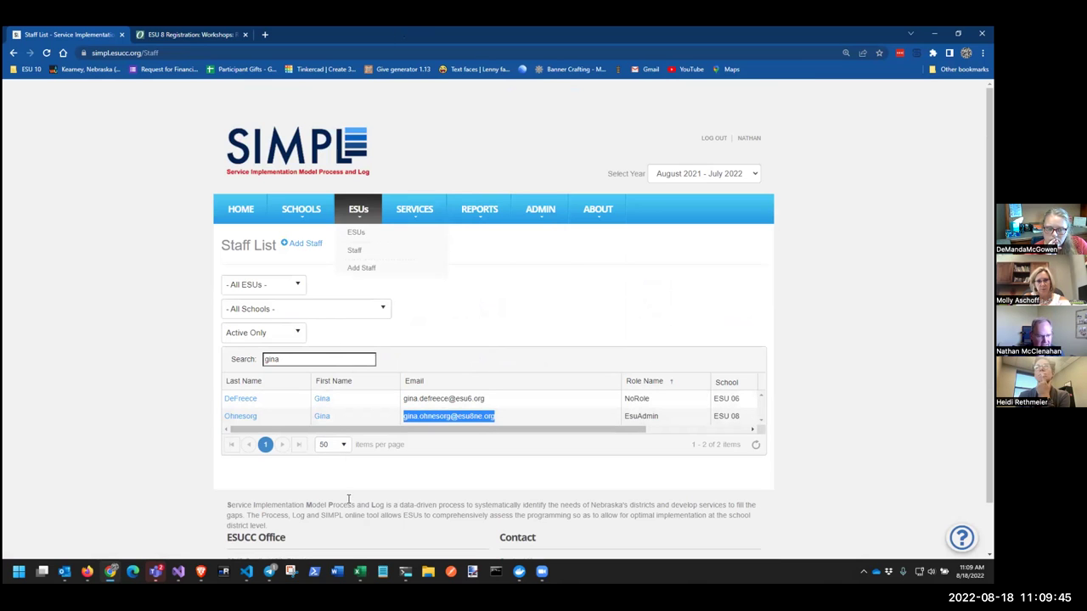
left_click(360, 572)
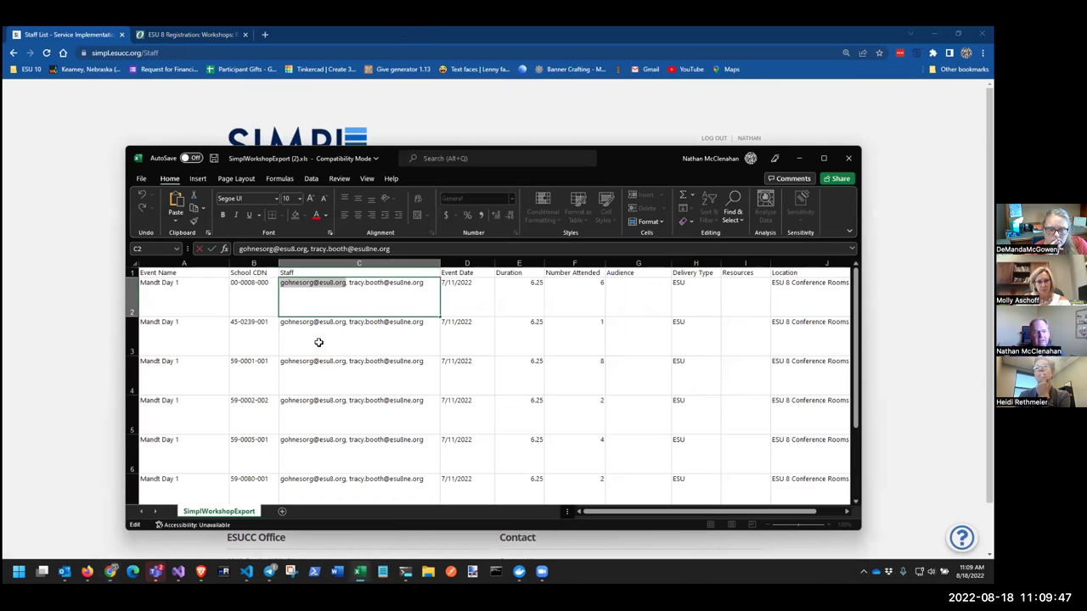
Replace the short first staff email in C2 with the full ESU 08 address
left_click(311, 302)
left_click_drag(280, 283, 348, 282)
key("ctrl+v")
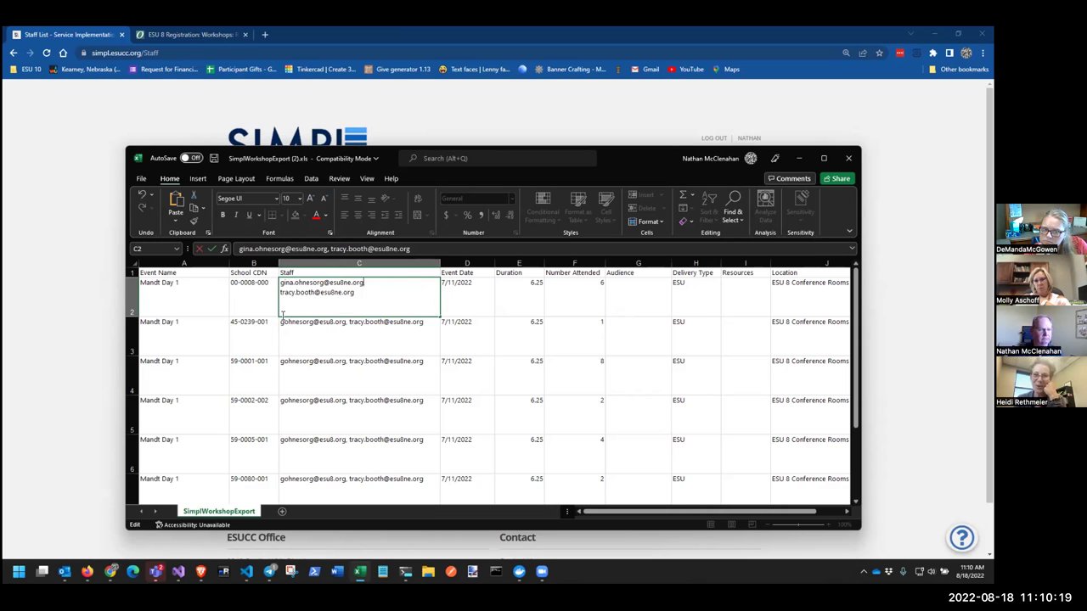
left_click(294, 326)
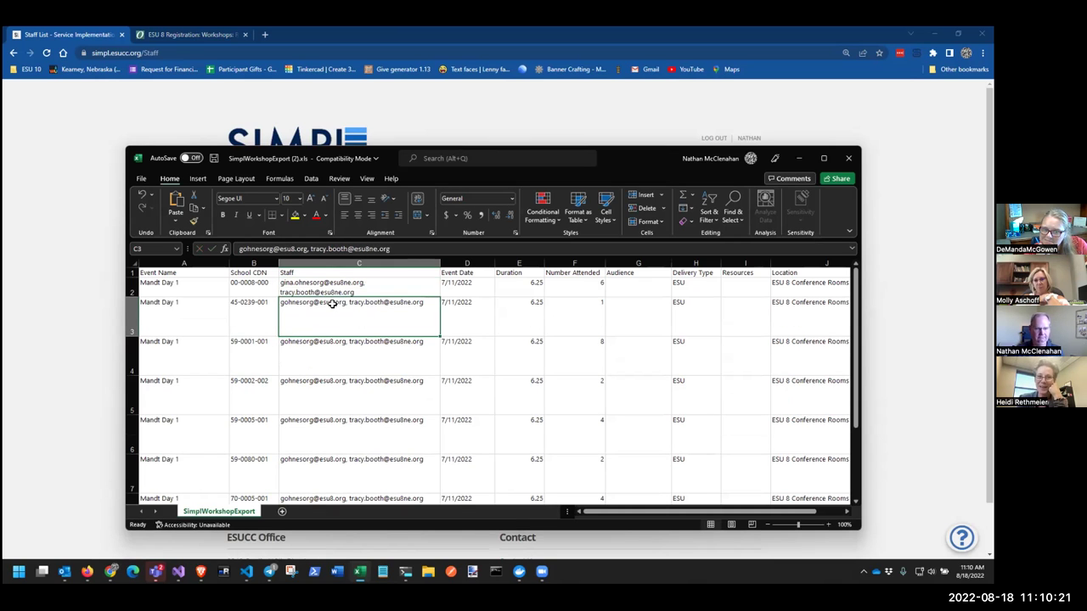
Apply the corrected email across C2:C9, then select attendance rows A2:J9
left_click(395, 292)
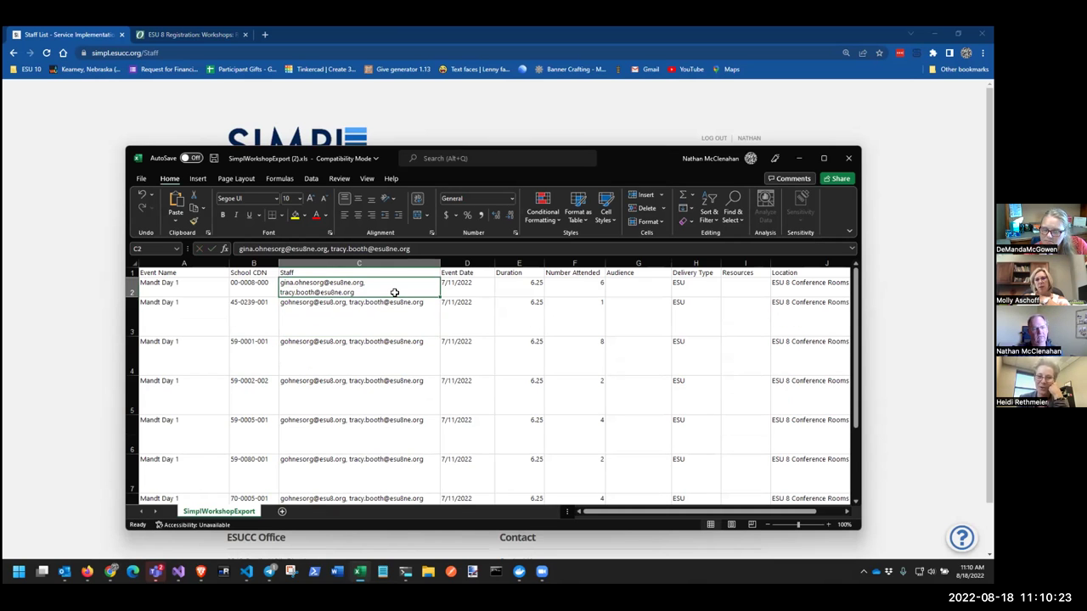
scroll(384, 307, "down", 2)
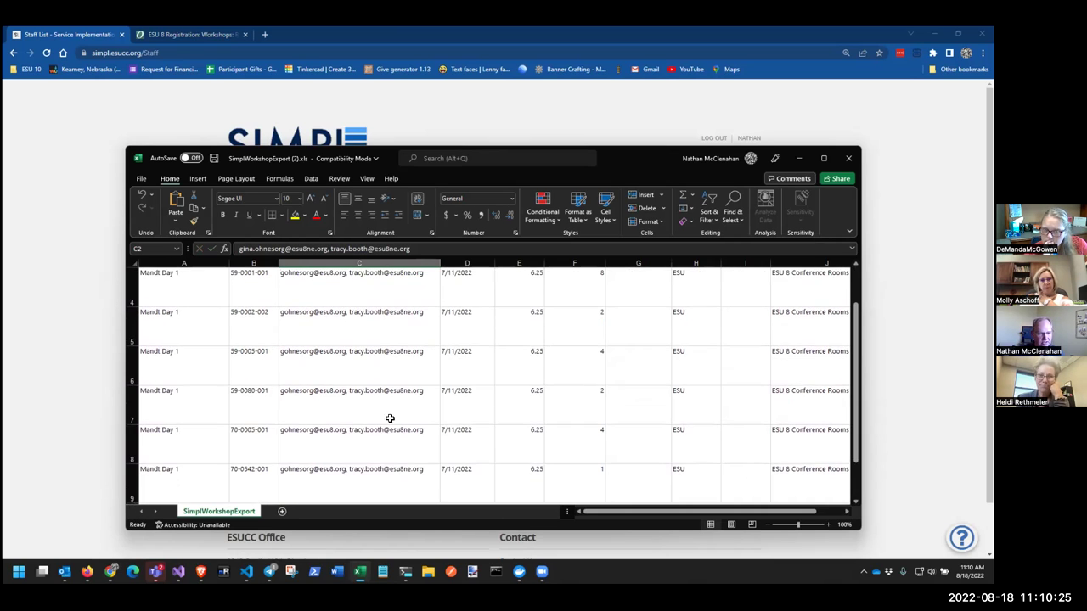
left_click(376, 489, "shift")
scroll(388, 478, "down", 3)
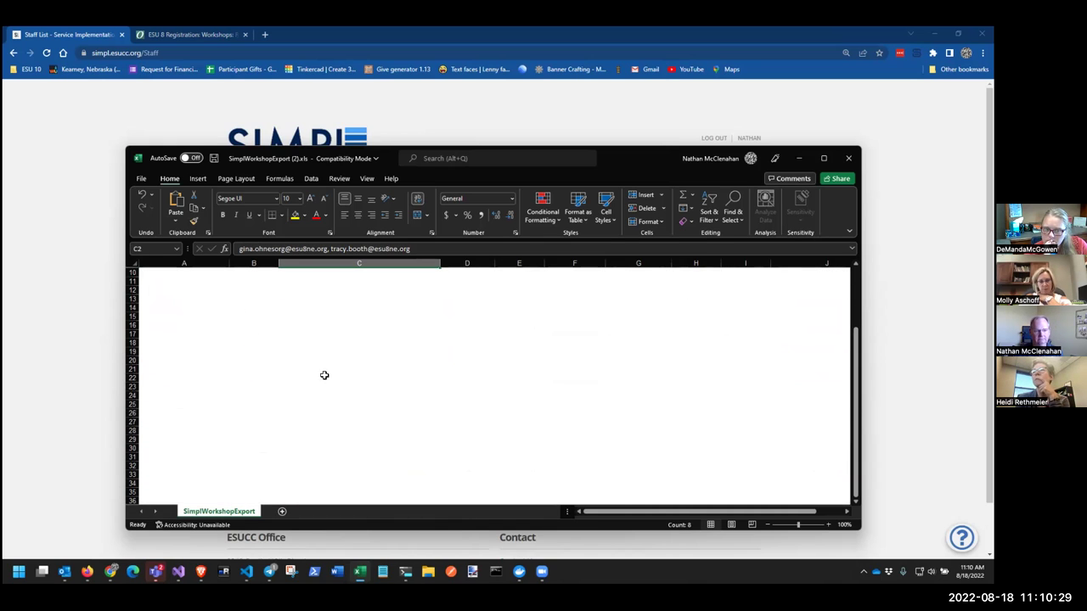
scroll(324, 376, "up", 3)
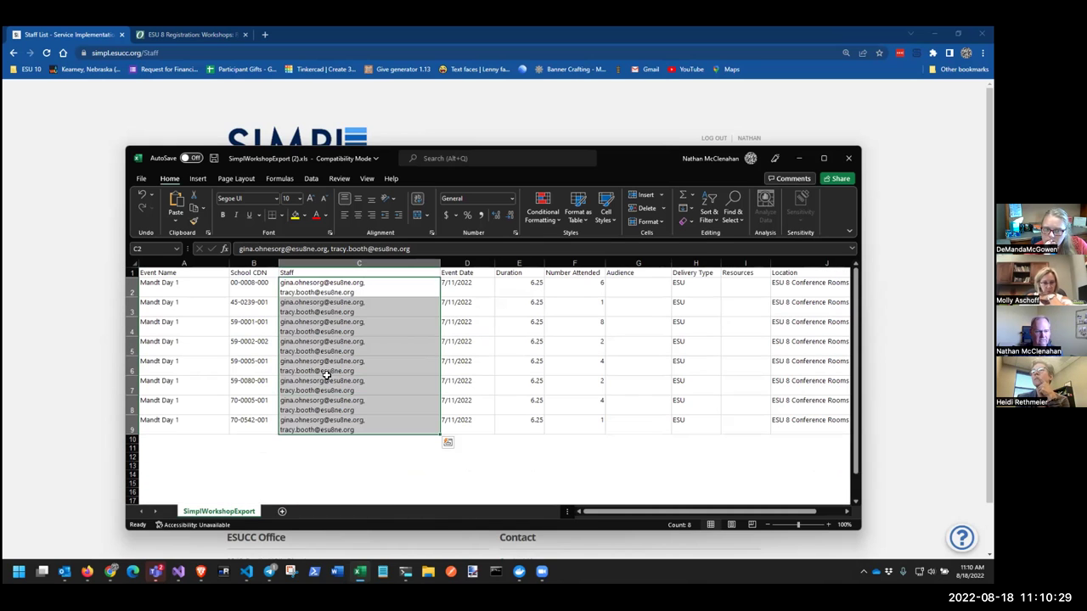
left_click(283, 329)
left_click_drag(167, 286, 775, 421)
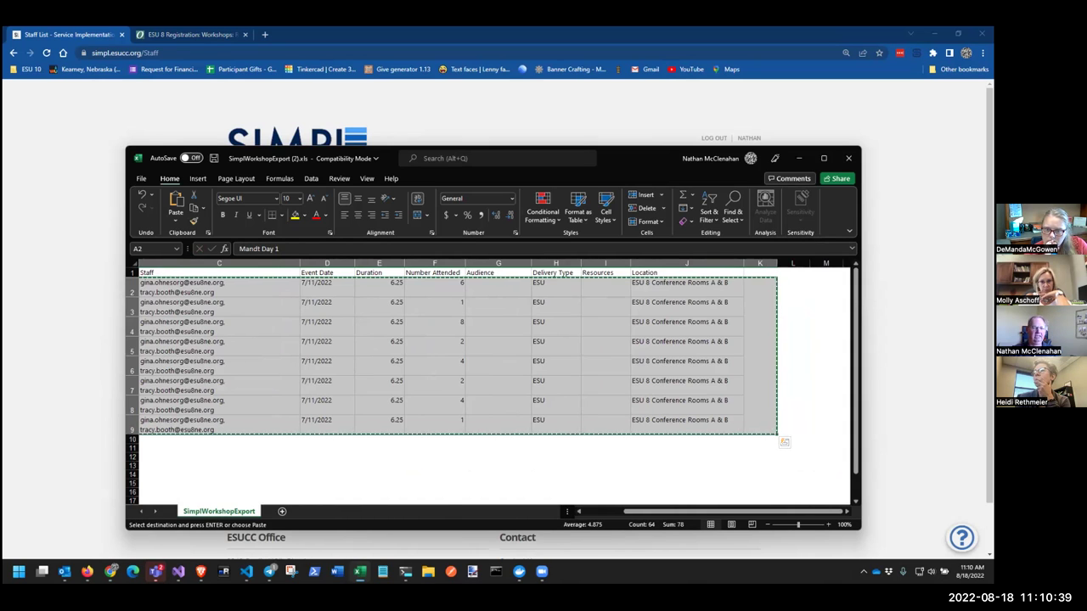
Open Admin > Activity Logs > Import Activity Logs and paste the copied rows
key("alt+Tab")
mouse_move(533, 211)
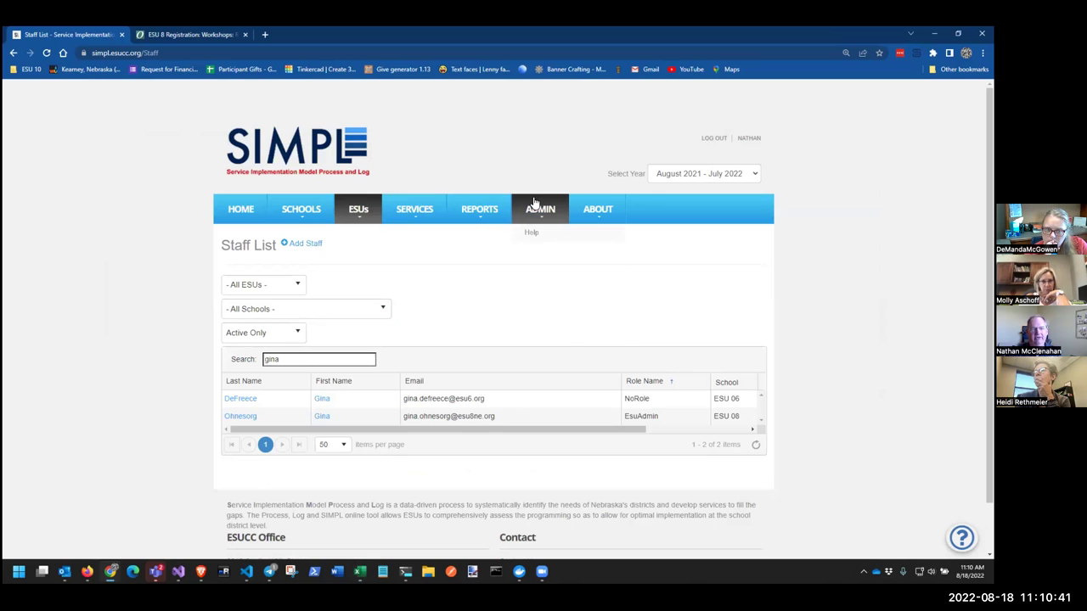
left_click(532, 285)
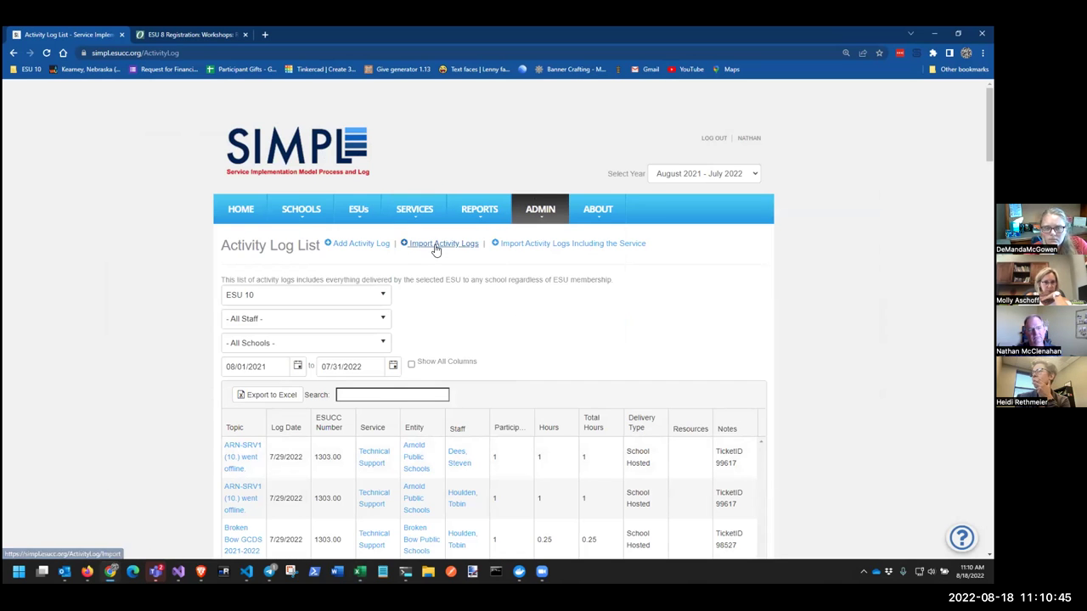
left_click(435, 243)
key("ctrl+v")
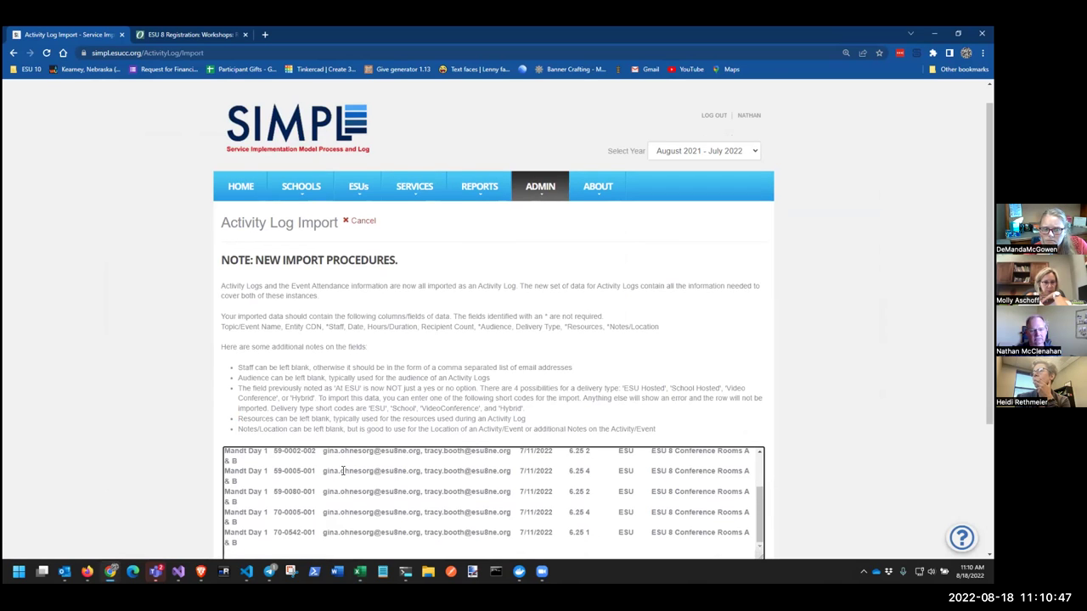
scroll(297, 459, "down", 2)
Parse the rows and review the preview showing Problem 'None' on every Mandt Day 1 row
left_click(364, 421)
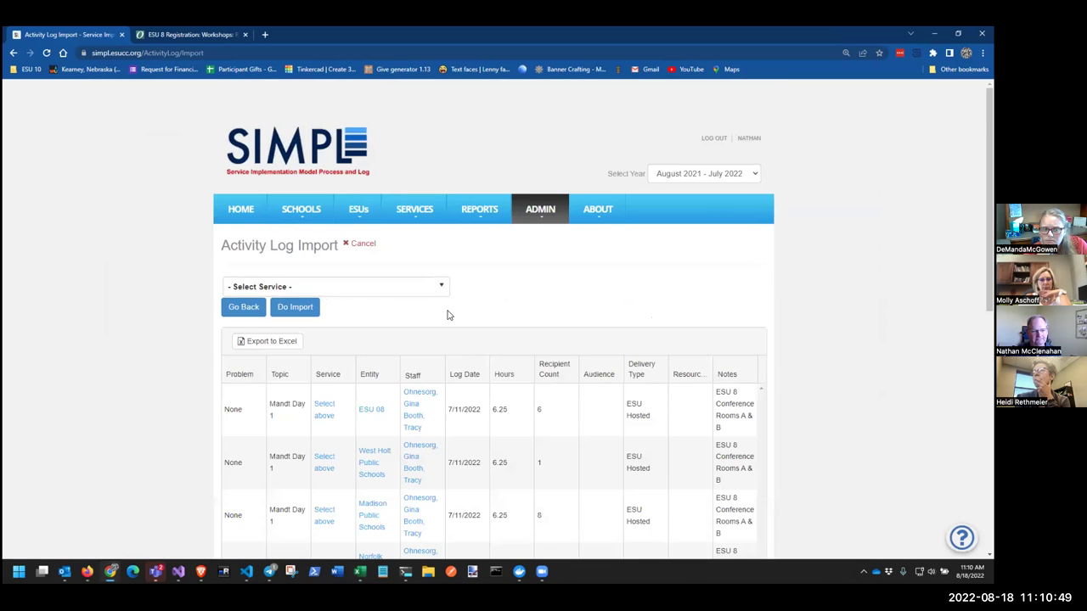
scroll(445, 314, "down", 3)
scroll(441, 312, "down", 3)
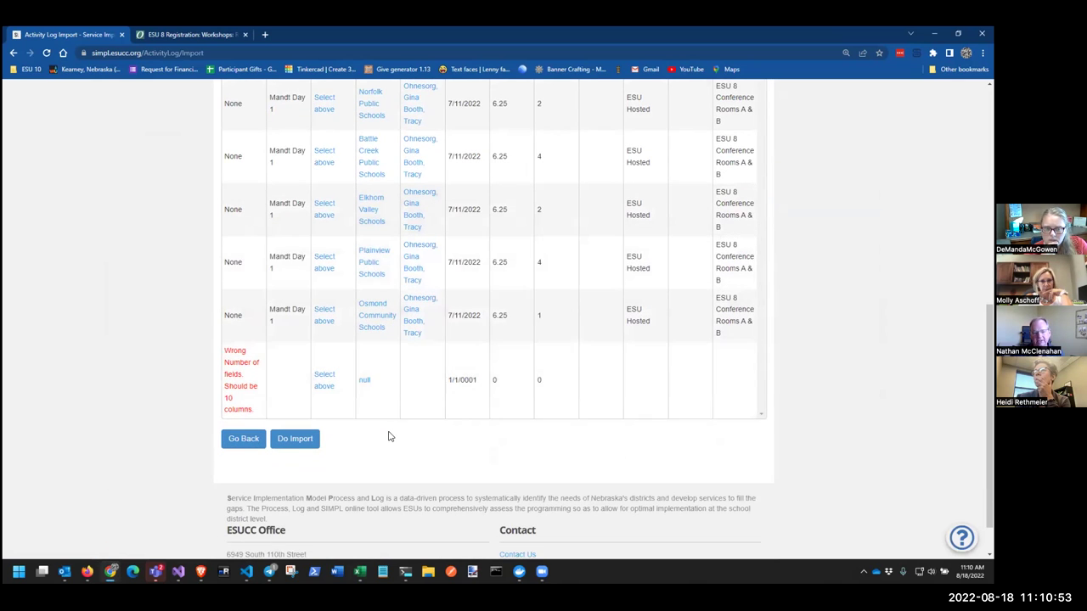
scroll(582, 284, "up", 4)
scroll(584, 284, "up", 2)
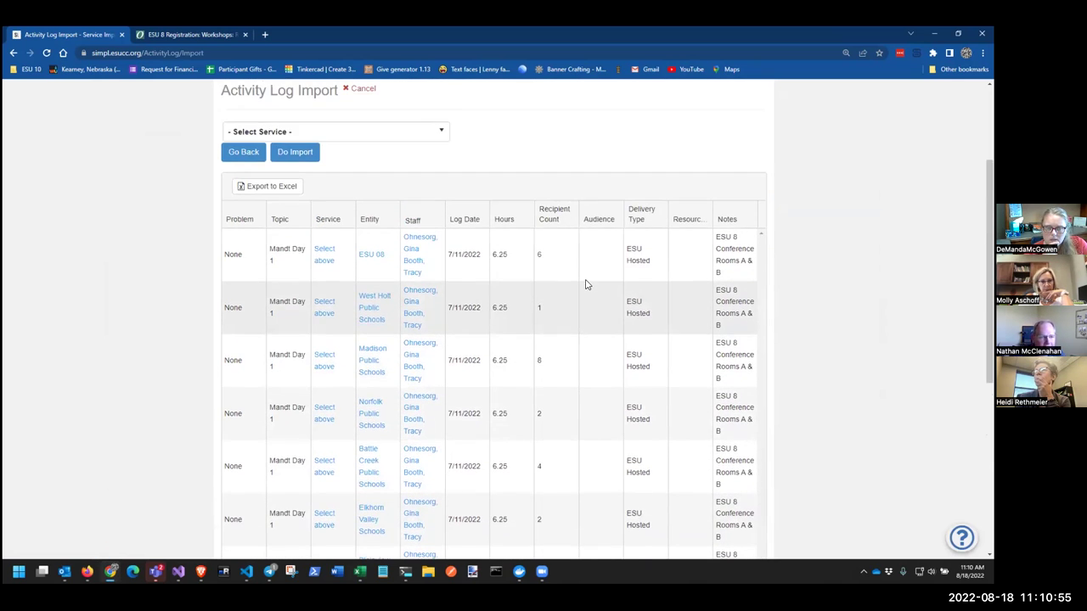
scroll(585, 284, "down", 2)
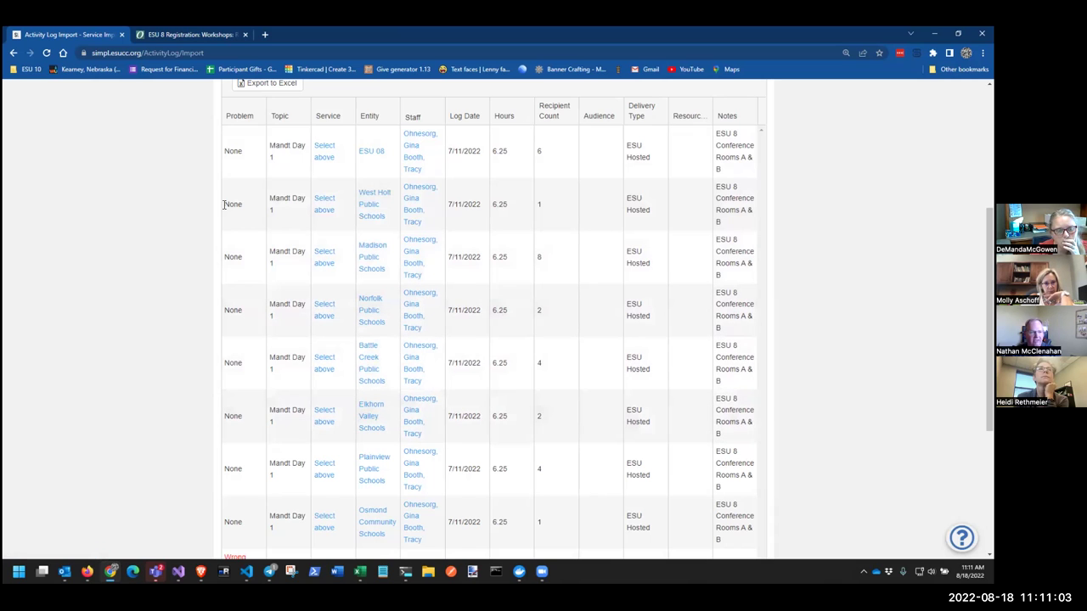
scroll(249, 171, "up", 1)
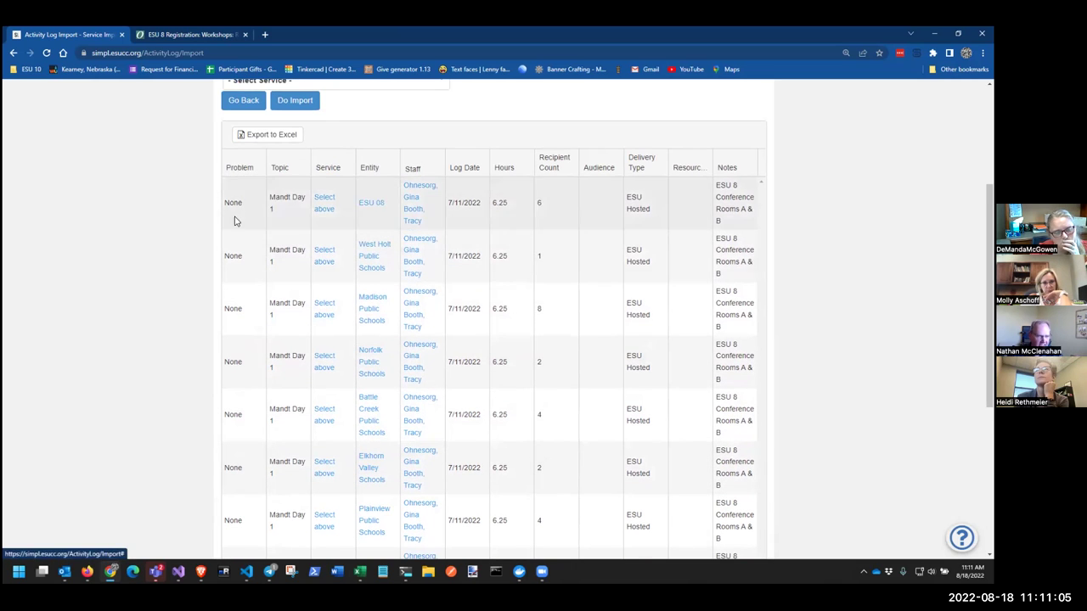
scroll(252, 345, "down", 1)
scroll(252, 345, "down", 3)
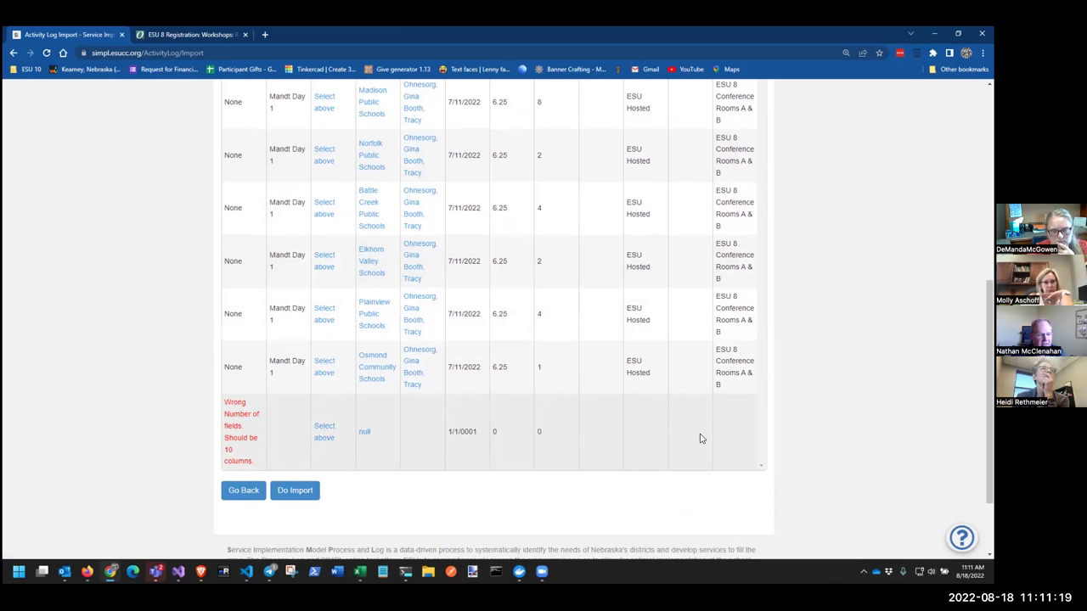
scroll(353, 336, "up", 5)
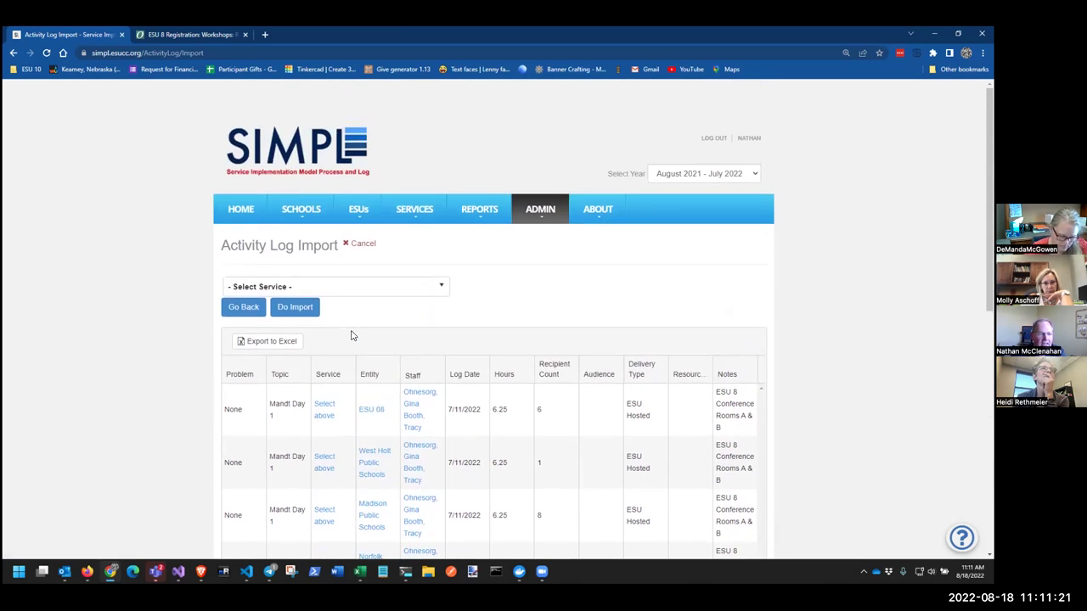
Search the service dropdown with 'mand', 'sp' and 'pd', then clear the search
left_click(438, 286)
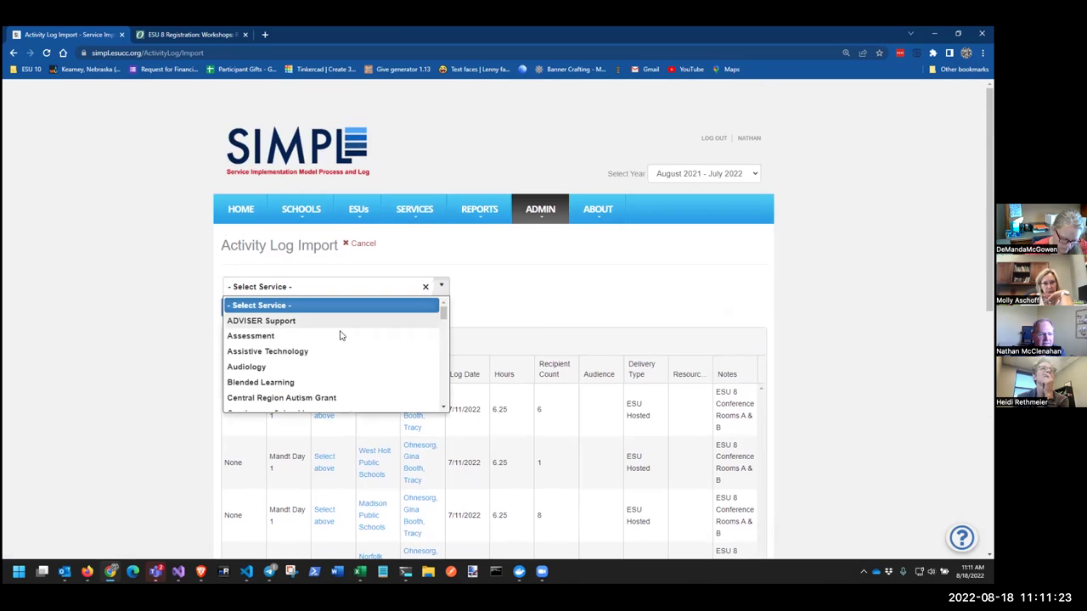
triple_click(321, 282)
type("man")
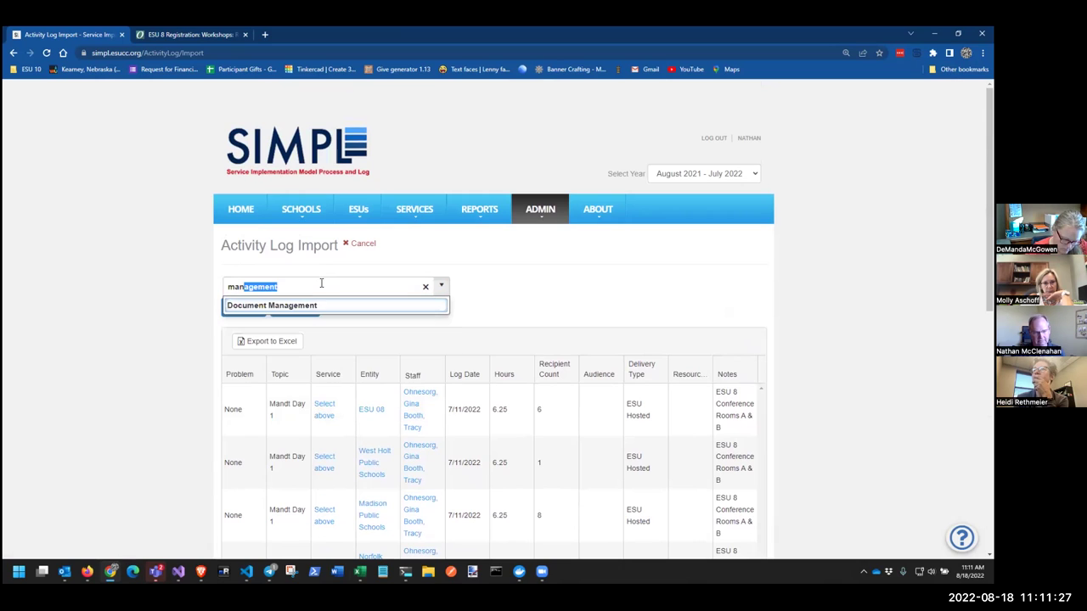
type("d")
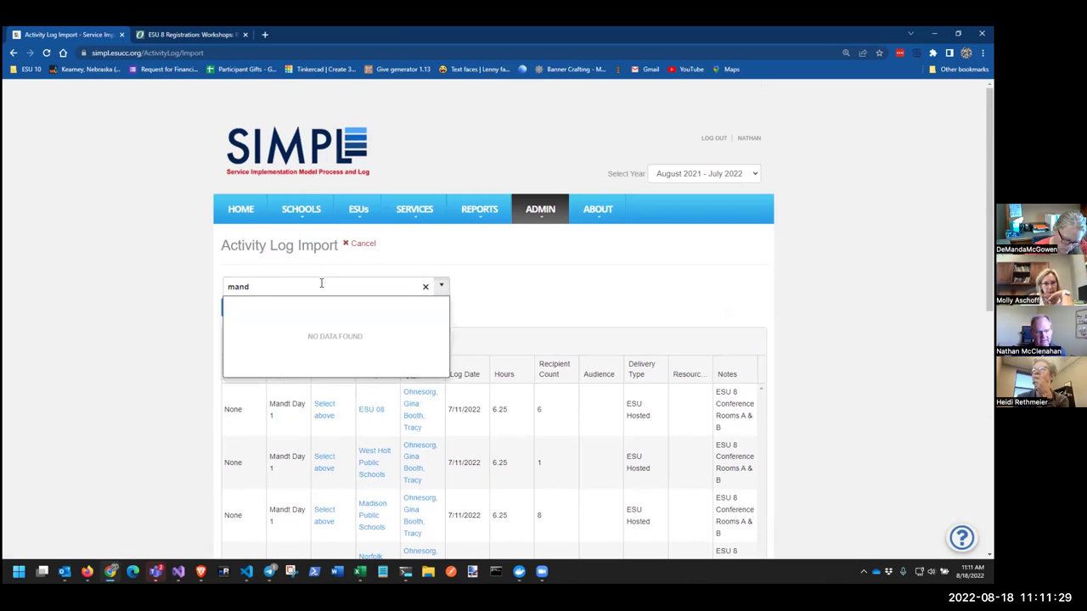
key("BackSpace")
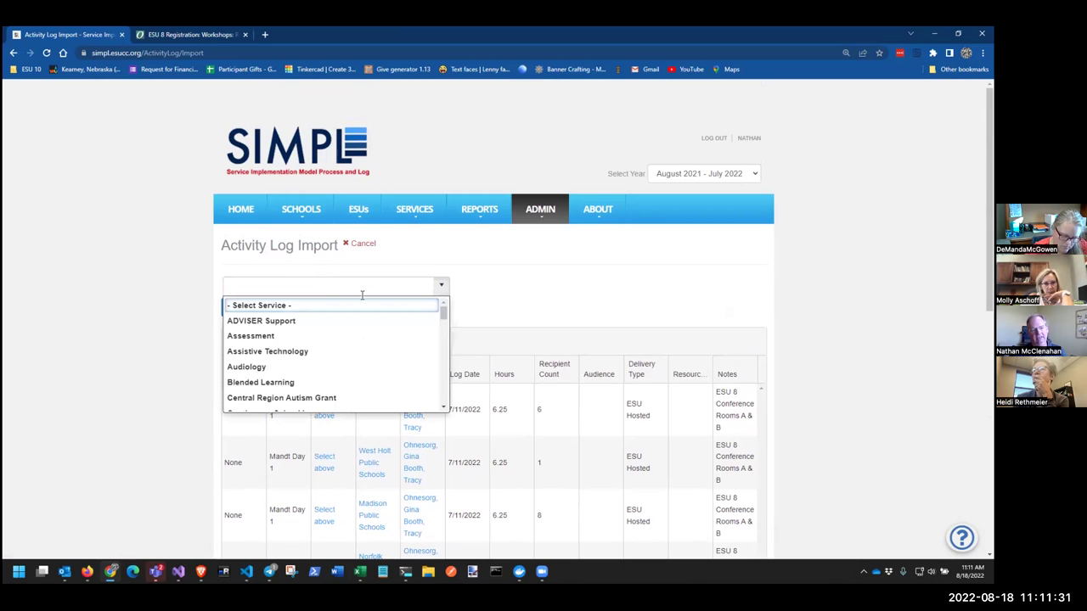
left_click_drag(444, 316, 439, 388)
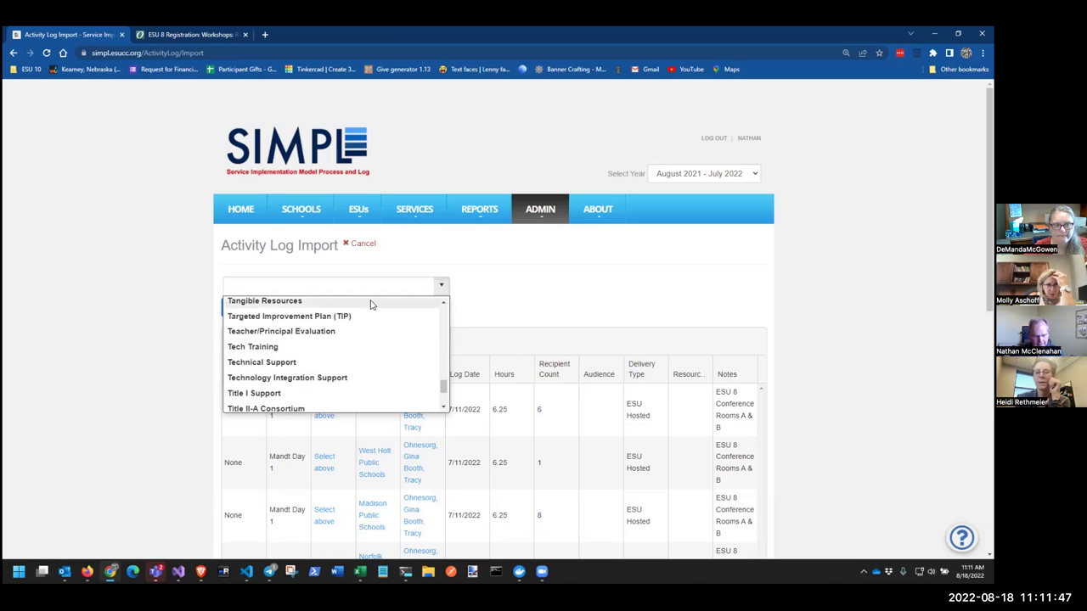
type("sp")
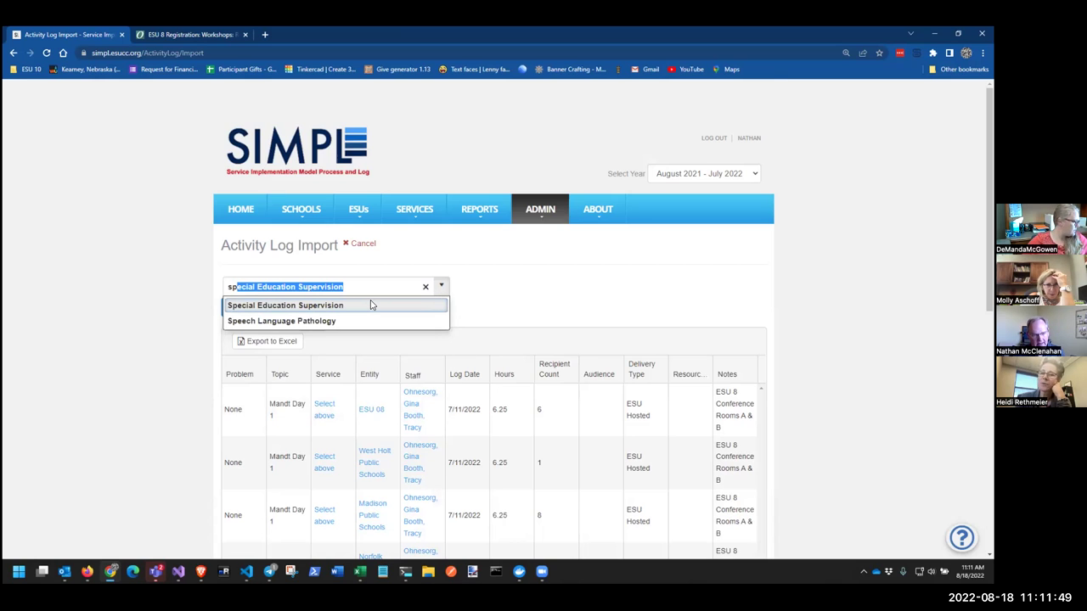
key("BackSpace")
key("BackSpace")
key("BackSpace")
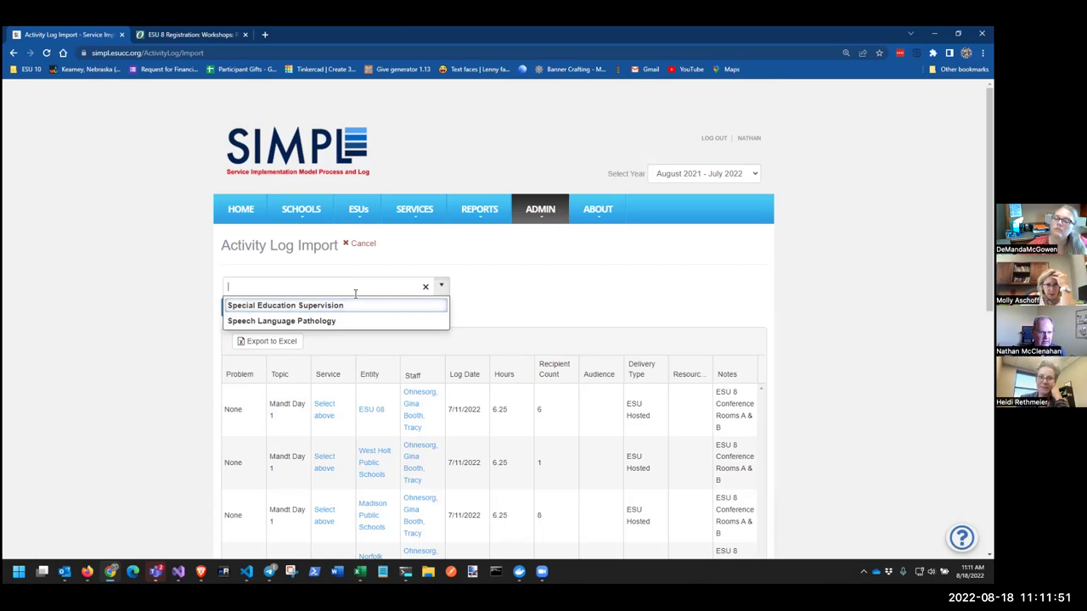
type("pd")
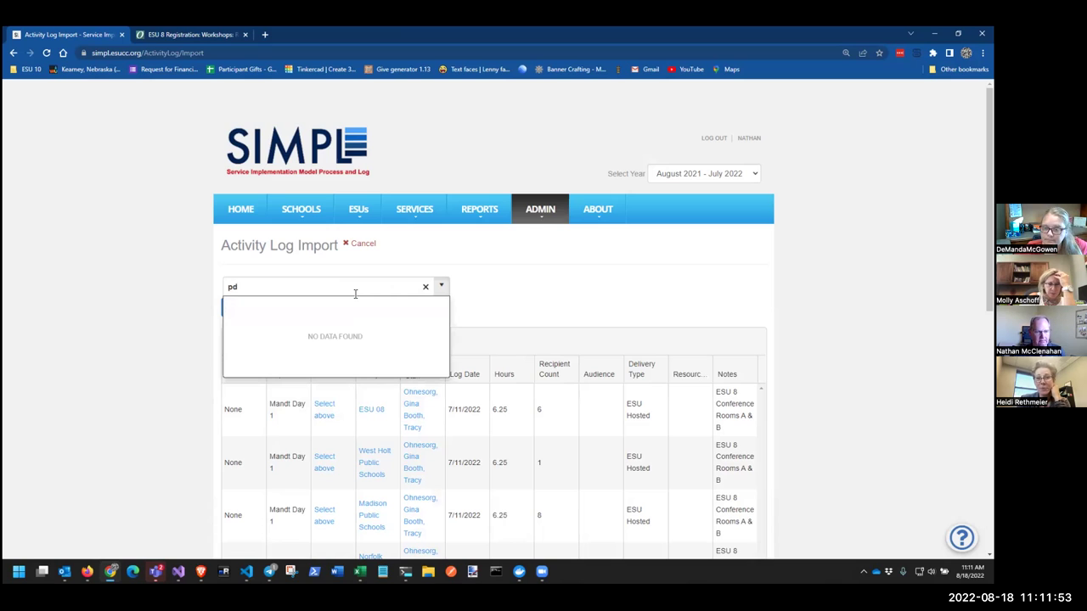
key("BackSpace")
key("BackSpace")
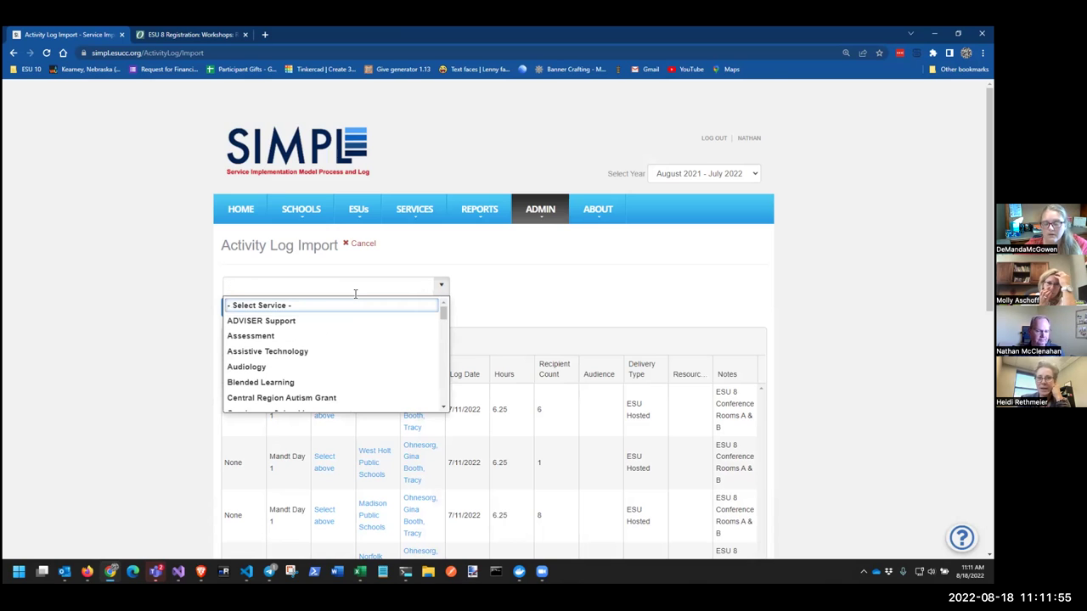
Scroll the full service list and choose Internet Access Services
scroll(285, 356, "down", 3)
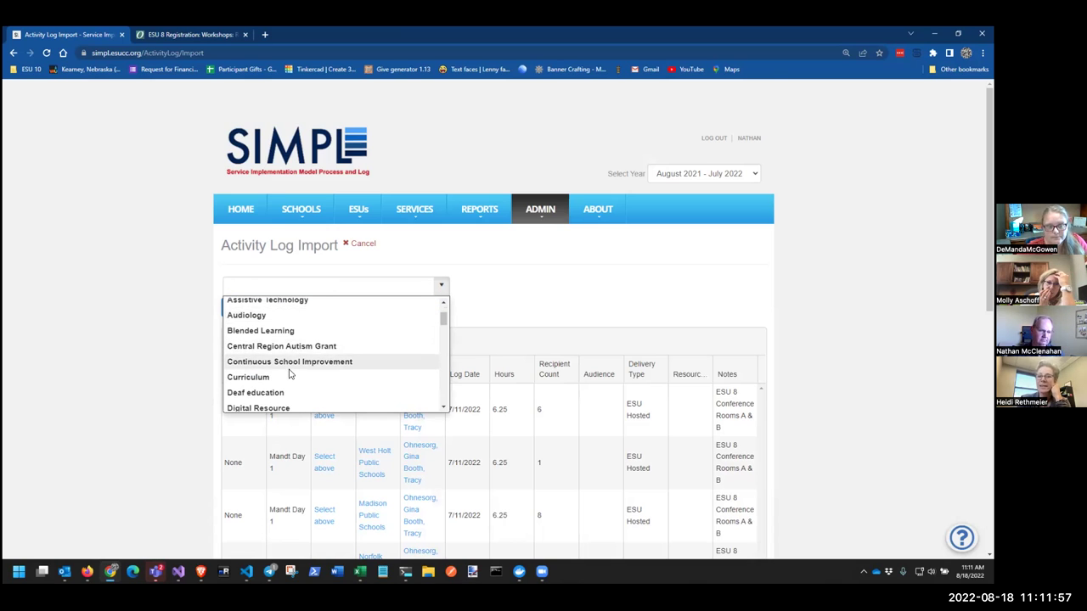
scroll(289, 382, "down", 3)
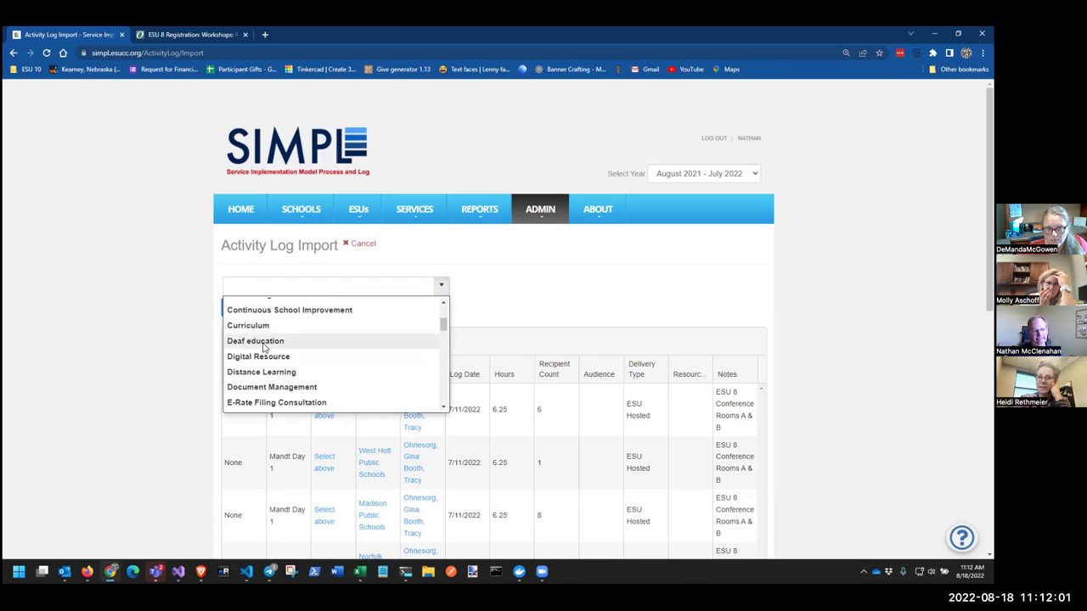
scroll(274, 360, "down", 3)
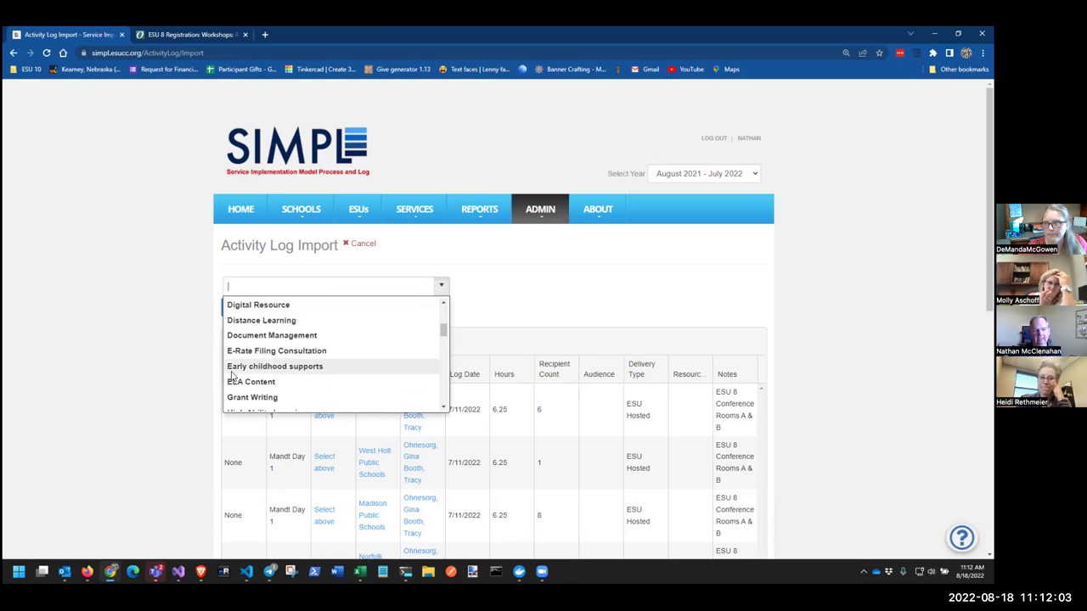
scroll(278, 377, "down", 5)
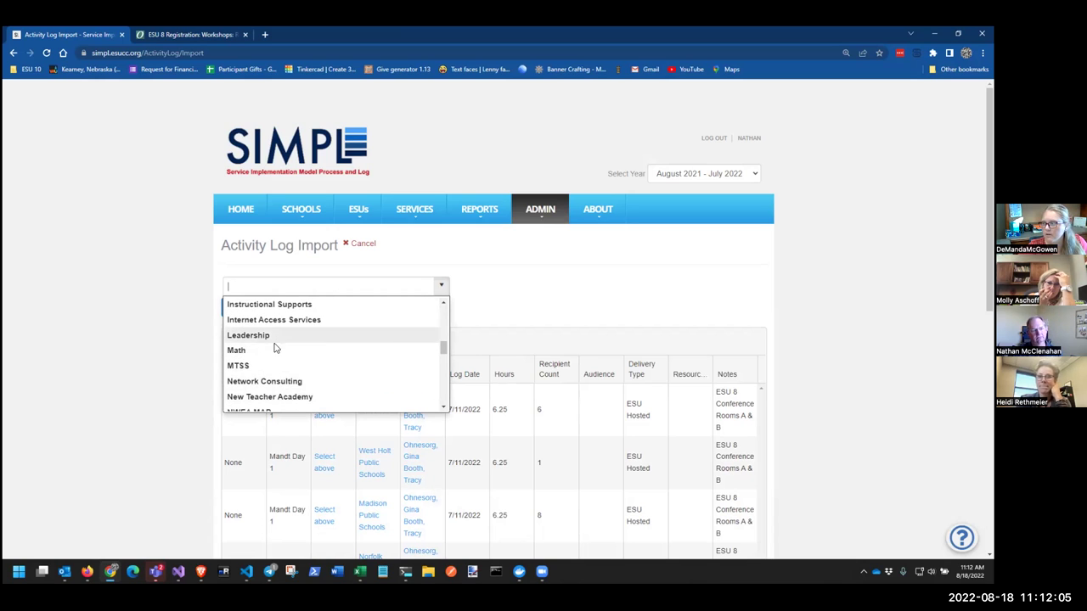
left_click(281, 322)
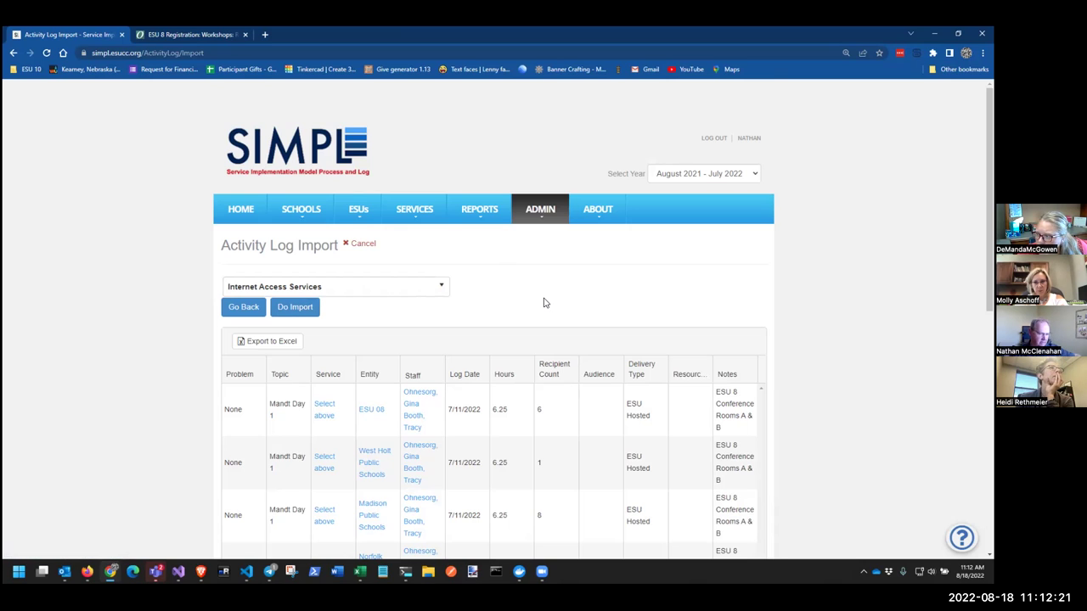
mouse_move(525, 222)
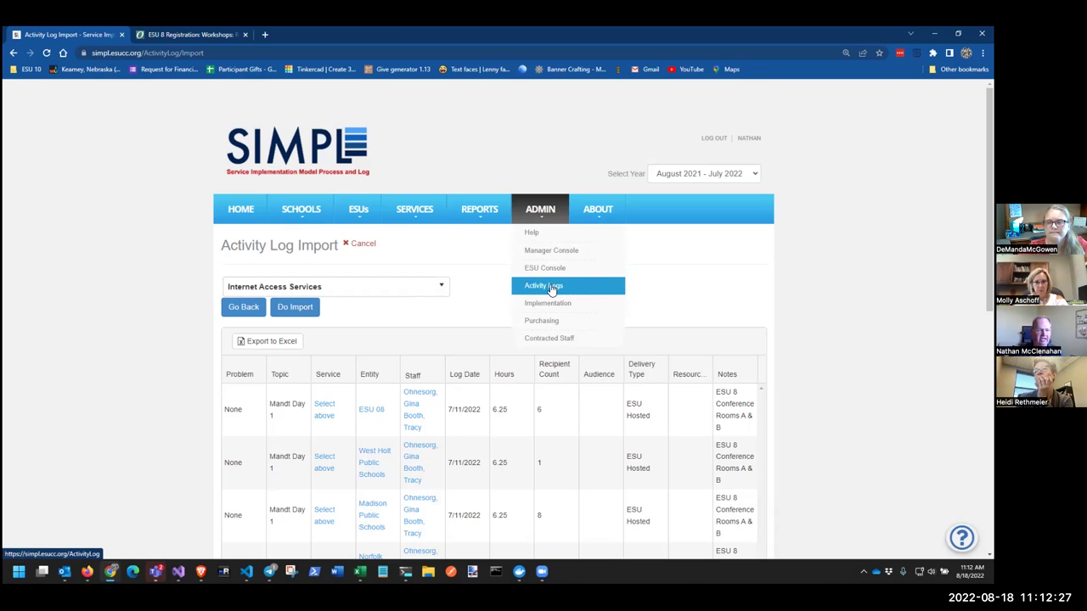
Open the Activity Log List and search it for 'mandt'
left_click(551, 289)
scroll(549, 352, "down", 3)
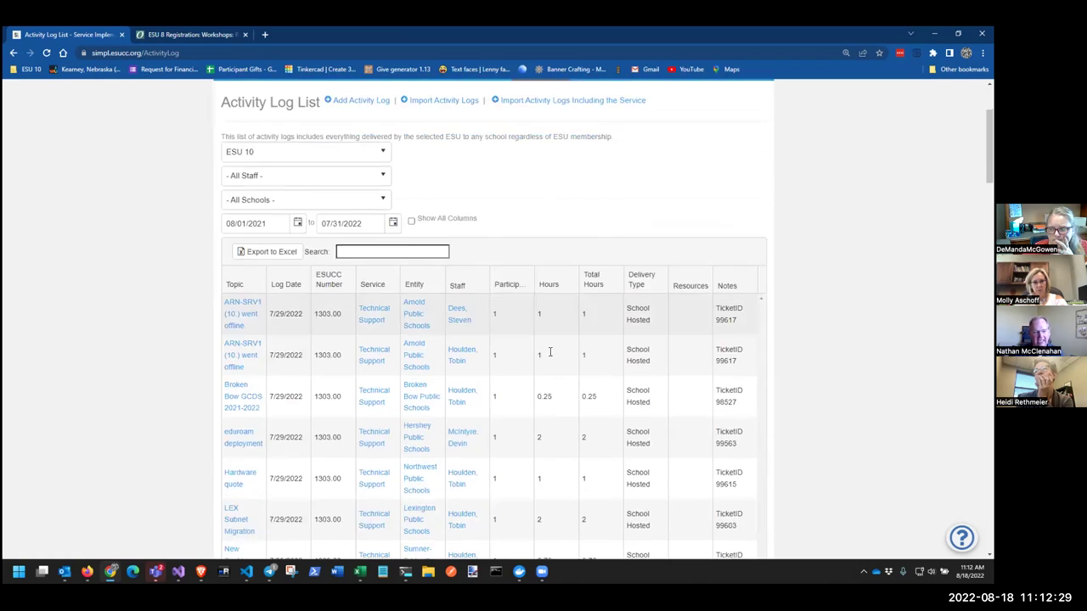
scroll(543, 432, "down", 15)
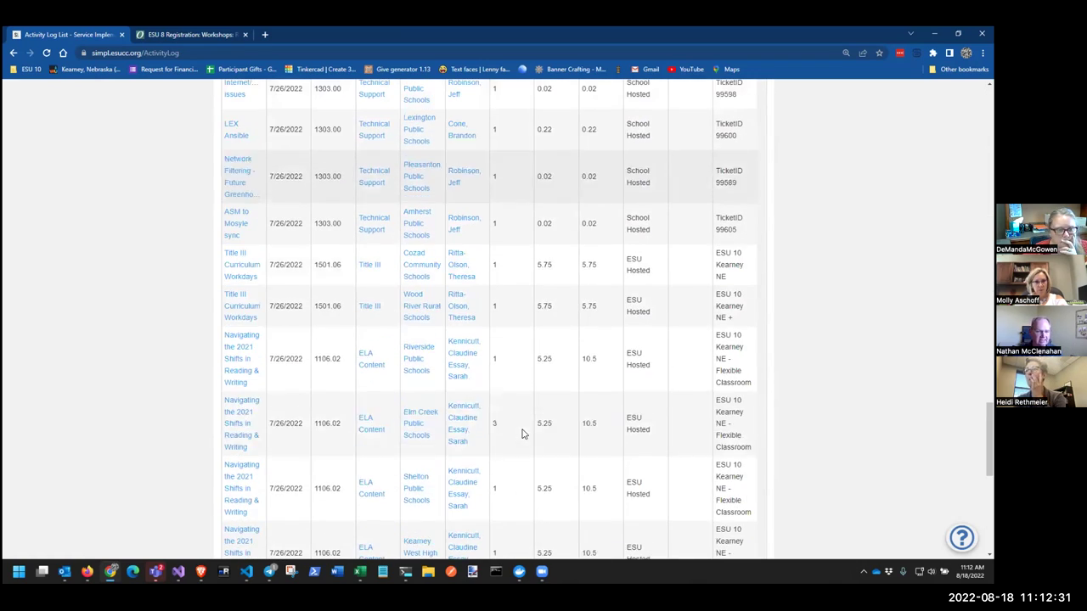
scroll(524, 416, "up", 15)
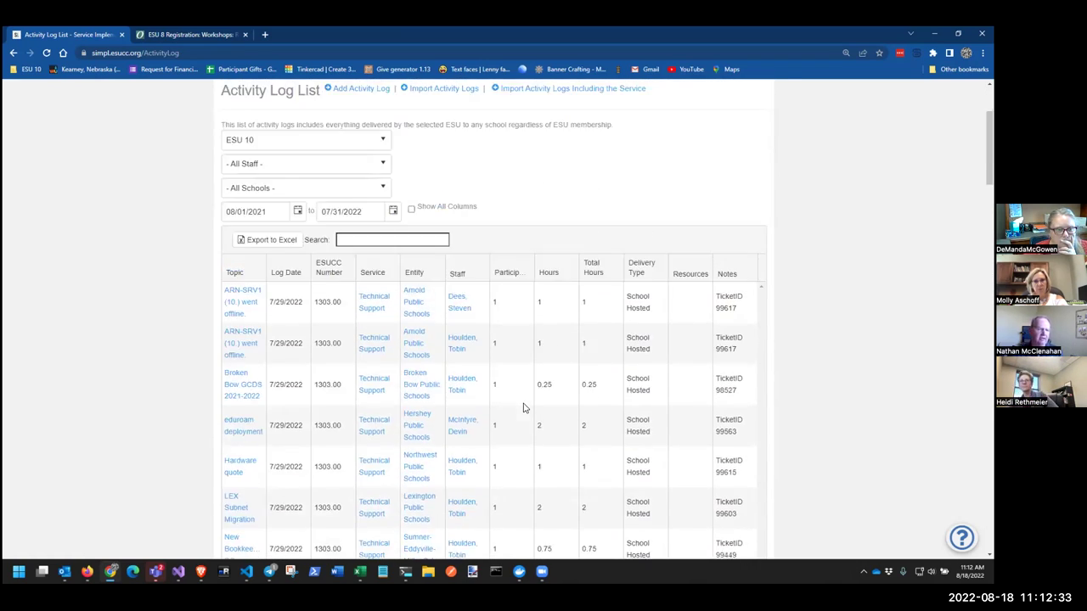
scroll(524, 409, "up", 2)
left_click(401, 393)
type("ma")
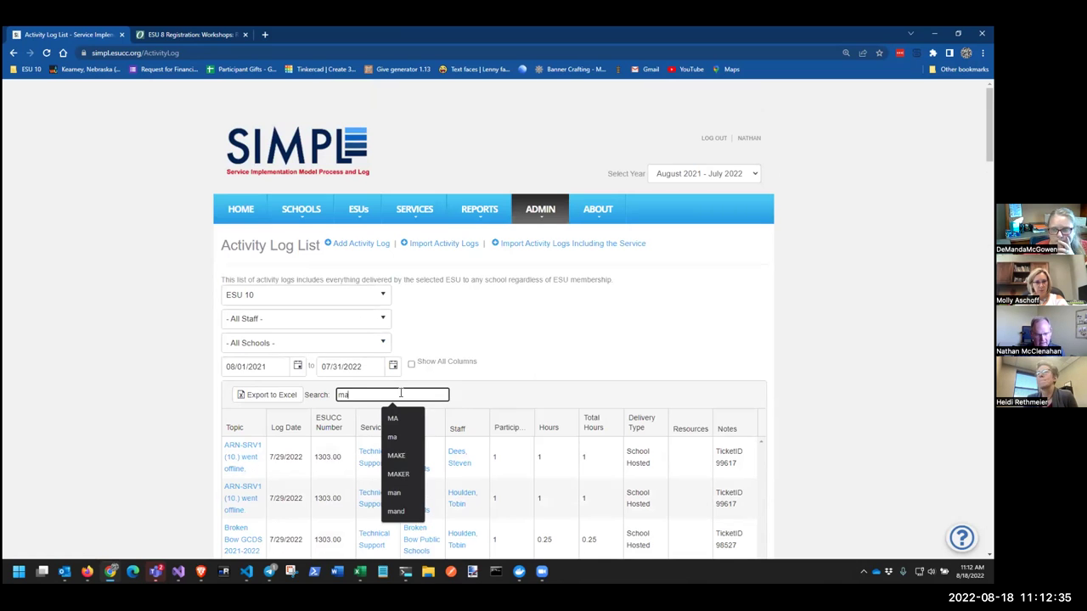
type("ndt")
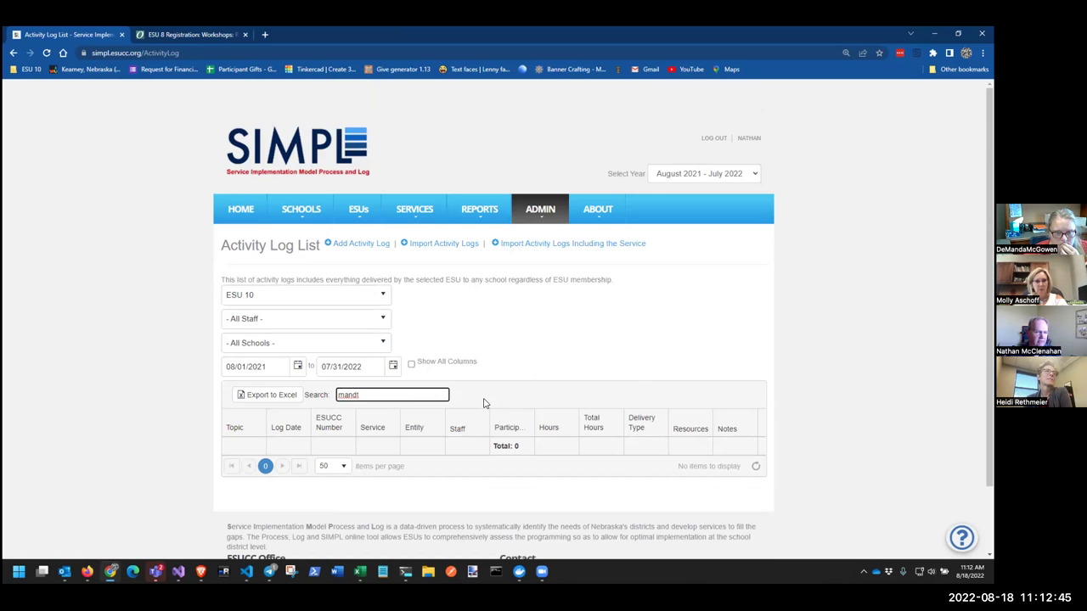
Switch the ESU filter from ESU 10 to ESU 08 and review the MANDT Training entries
left_click(379, 301)
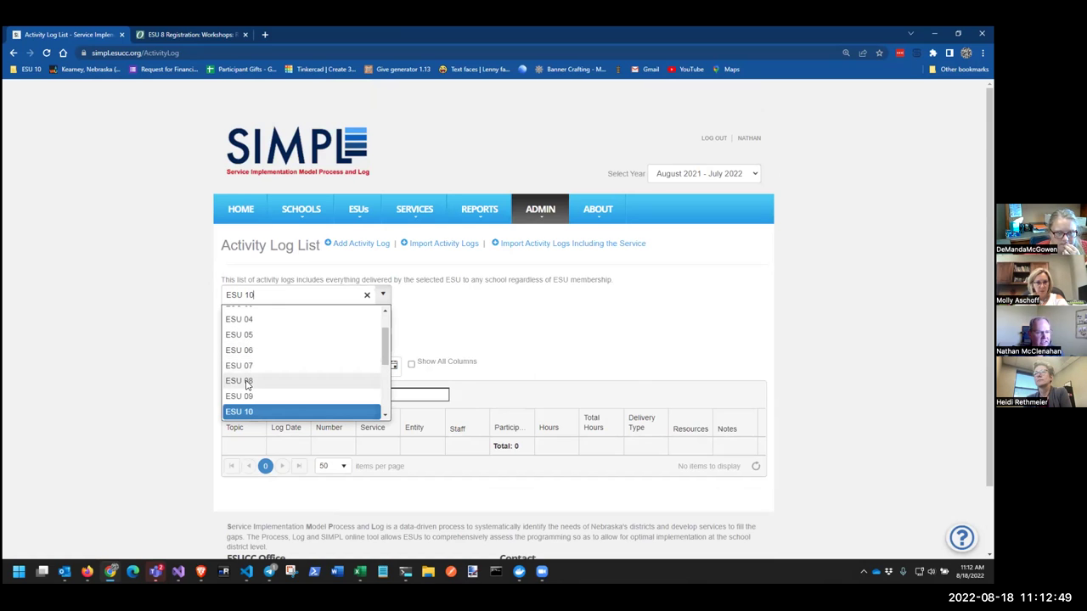
left_click(247, 381)
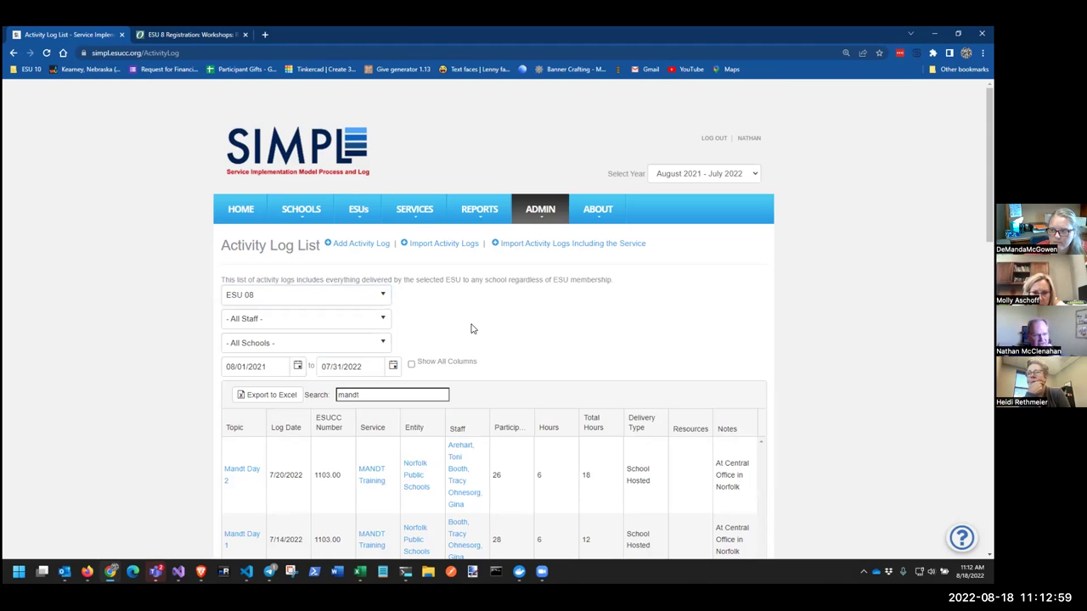
scroll(622, 318, "down", 2)
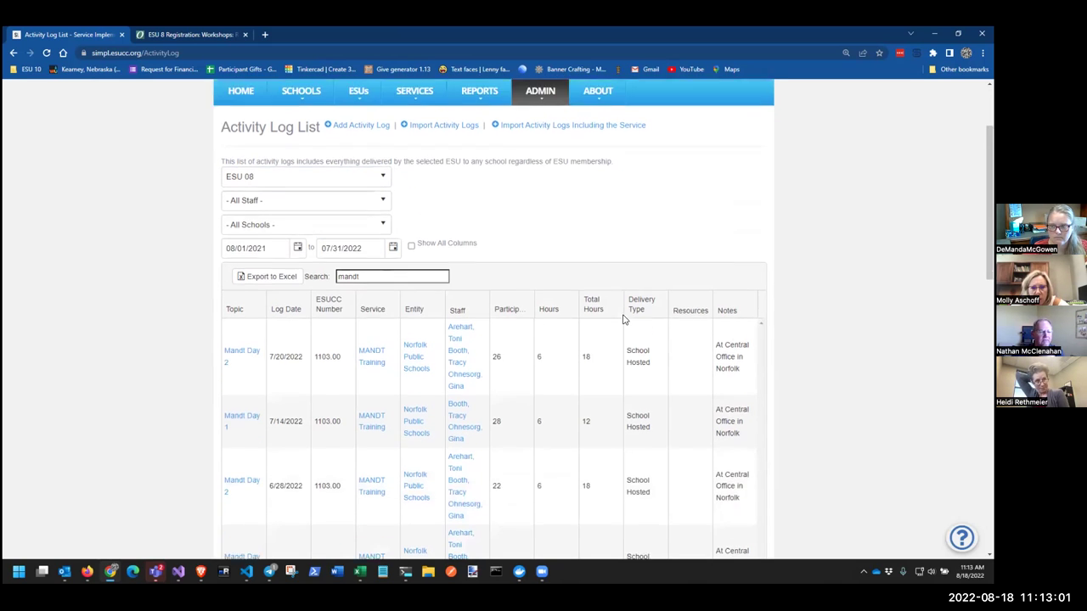
scroll(622, 319, "down", 1)
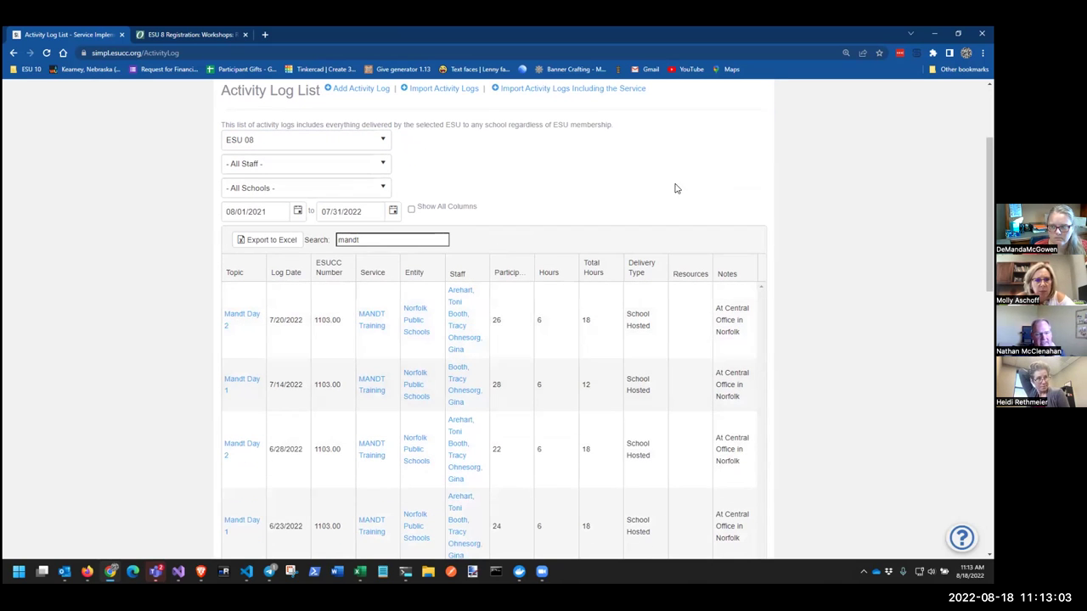
scroll(662, 198, "up", 3)
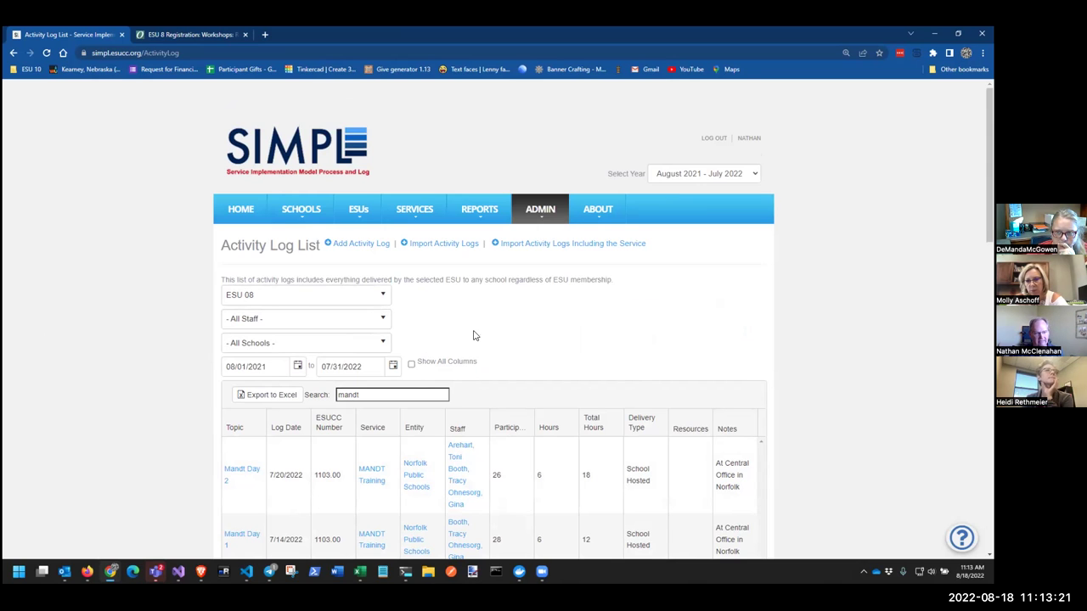
mouse_move(465, 195)
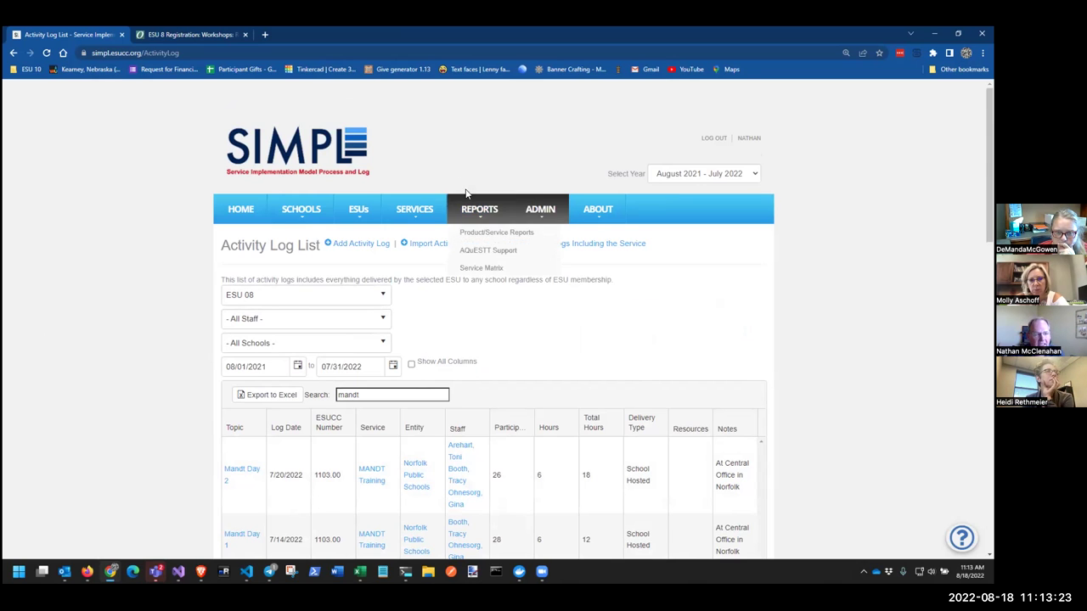
Start a new Activity Log Import and paste the Mandt Day 1 attendance rows
left_click(418, 244)
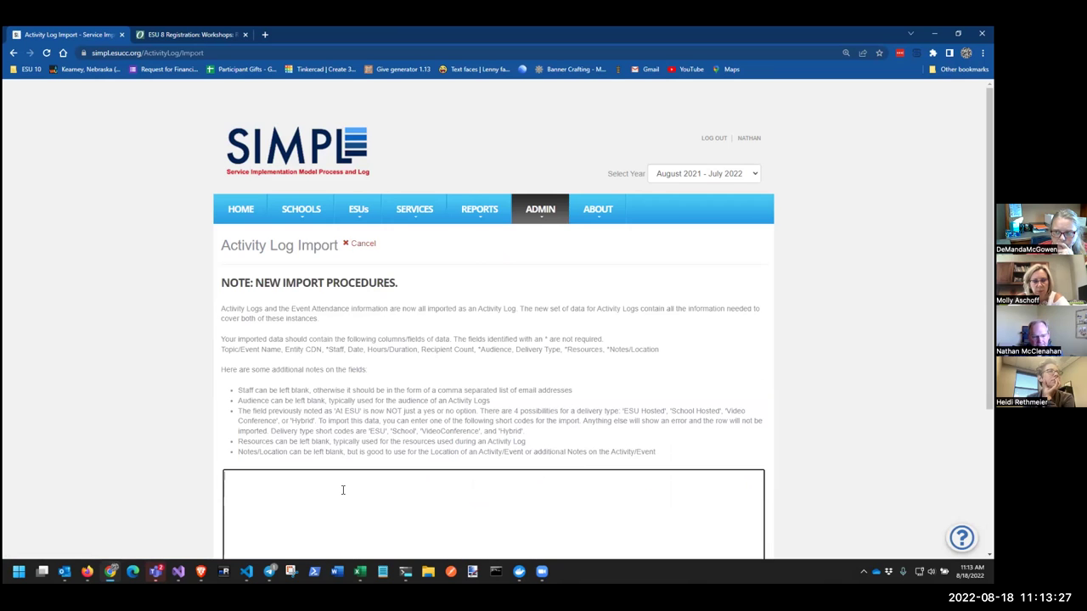
key("ctrl+v")
scroll(395, 399, "down", 3)
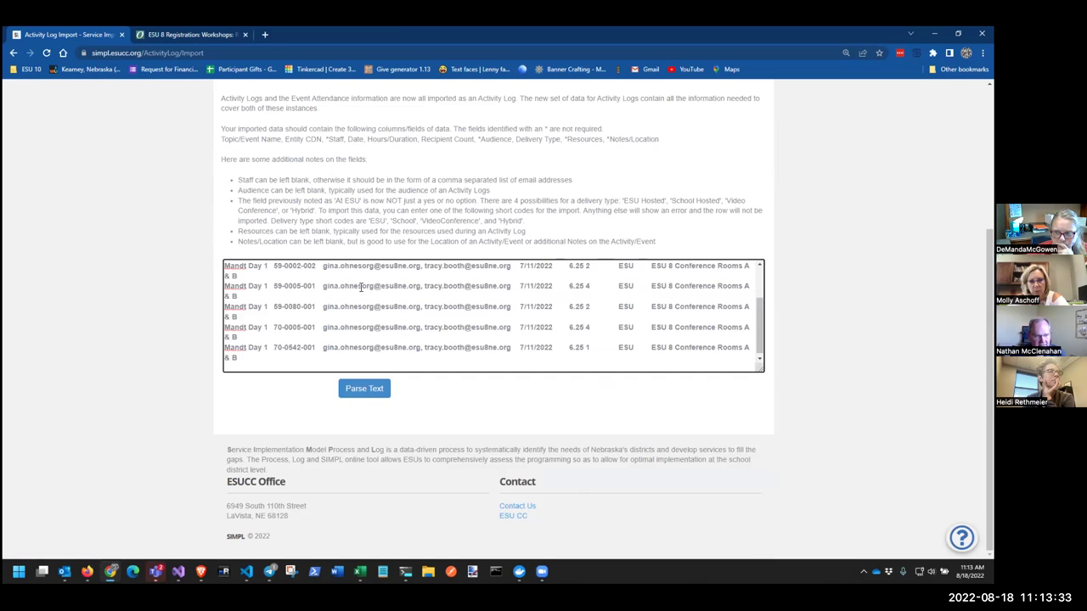
Change the first row's entity code to 59-0099-002 and parse the rows for review
key("BackSpace")
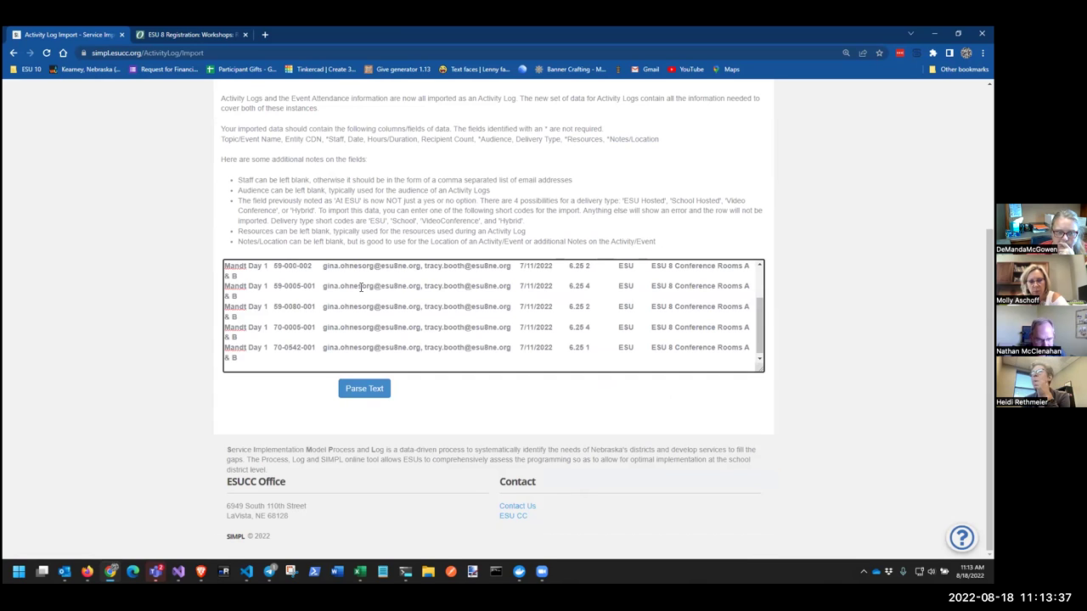
key("BackSpace")
type("99")
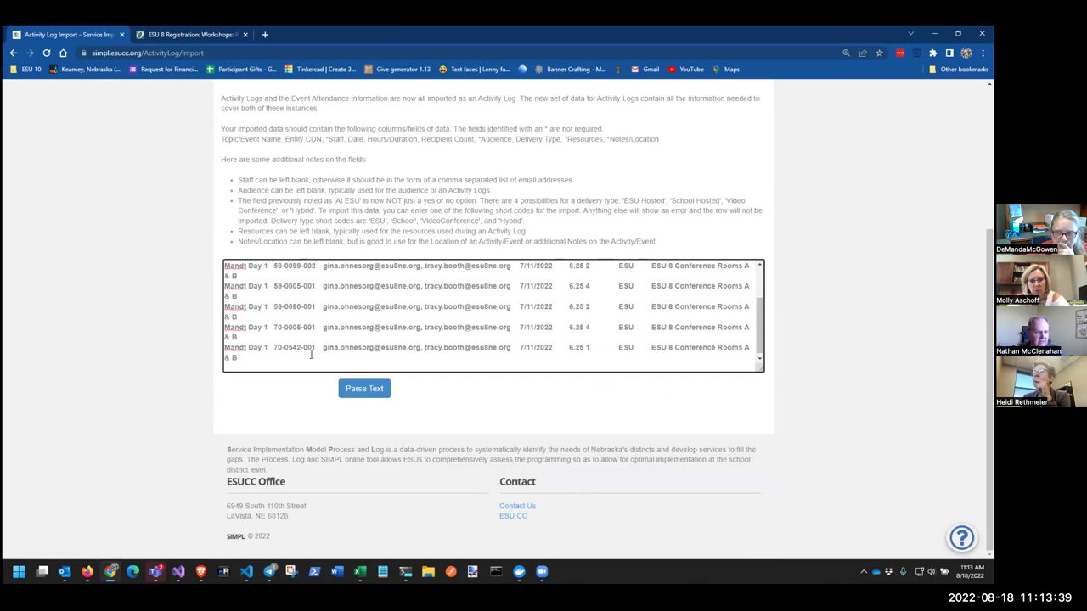
left_click(364, 388)
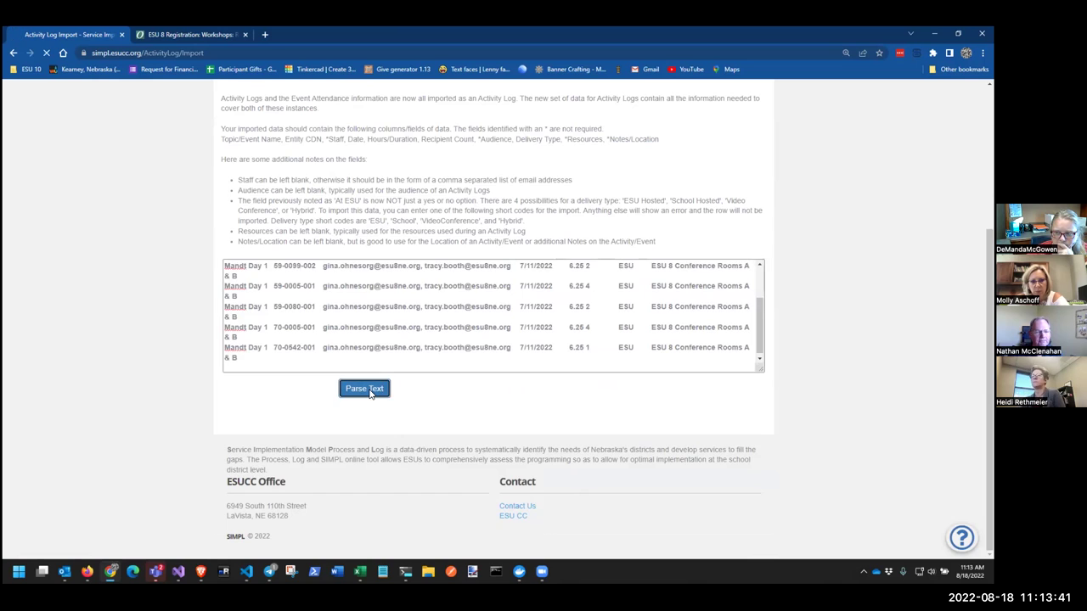
scroll(435, 318, "down", 3)
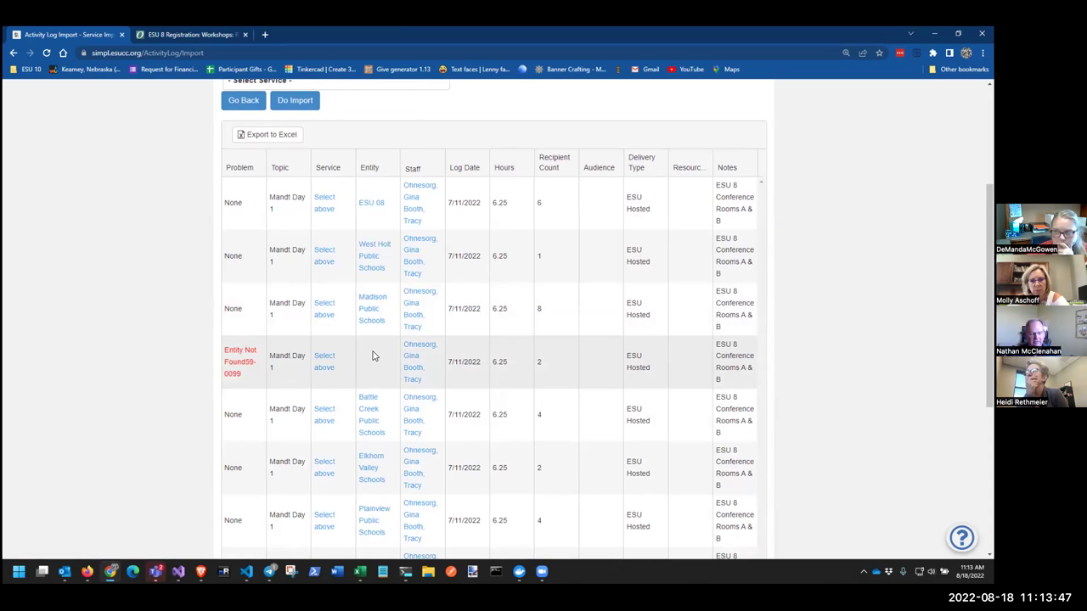
Scroll the parsed import results with one entity not found, then show ESU 8's Mandt Day 1 registration list
scroll(373, 357, "down", 1)
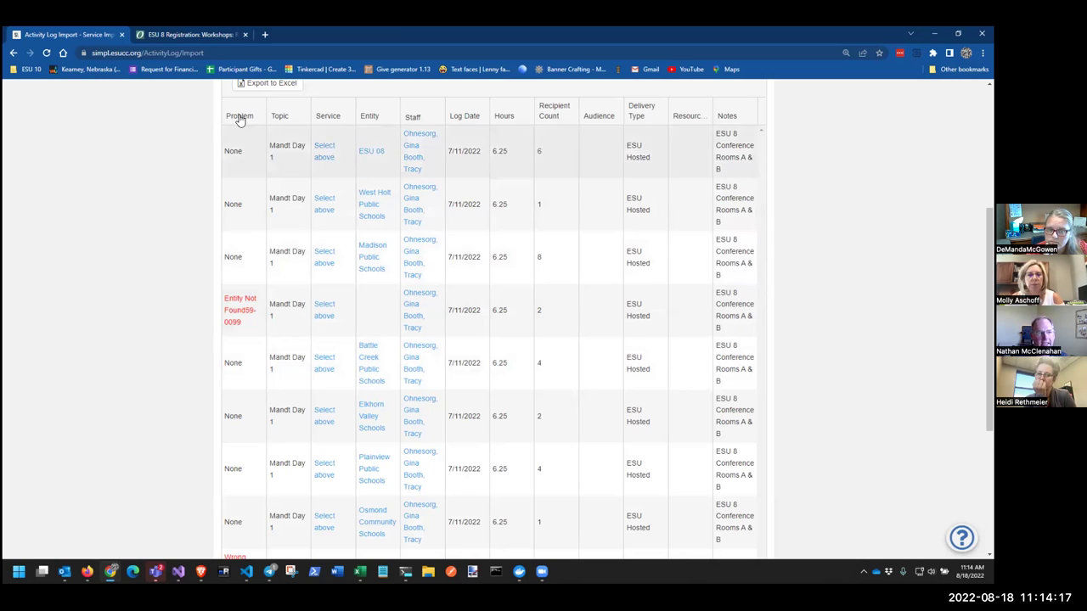
left_click(197, 34)
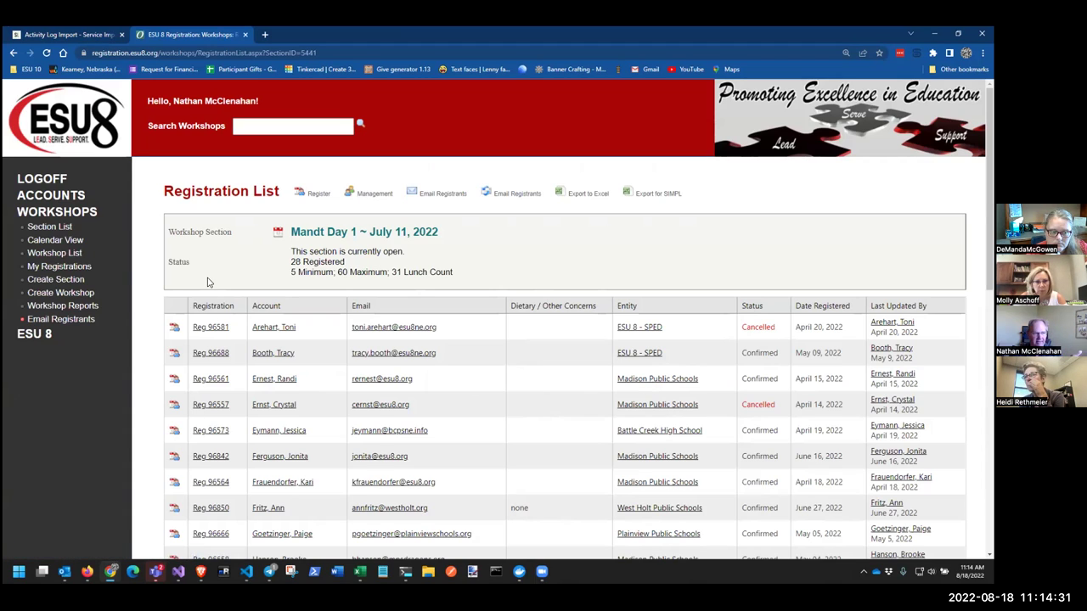
Open SIMPL's School List, search for 'st bon', and view St Boniface Elementary School's details
left_click(65, 32)
scroll(303, 255, "up", 5)
left_click(304, 213)
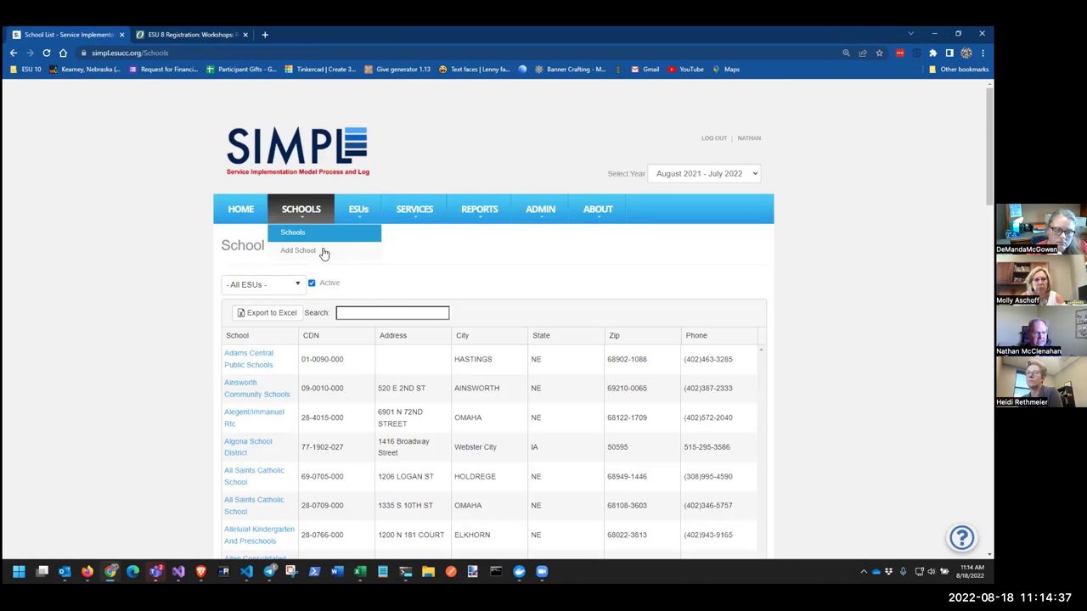
left_click(370, 313)
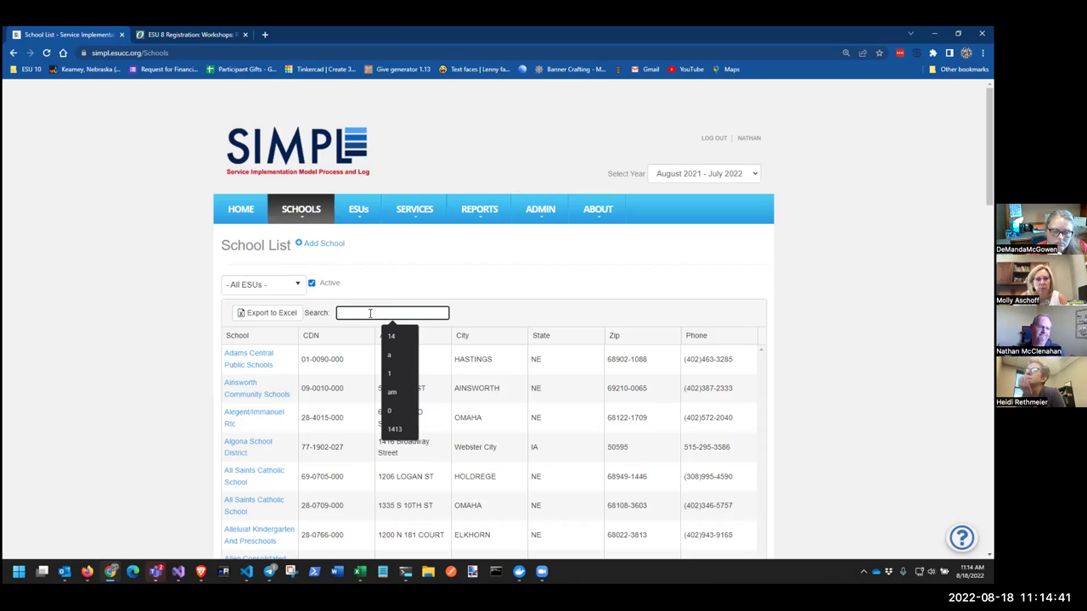
type("elgin")
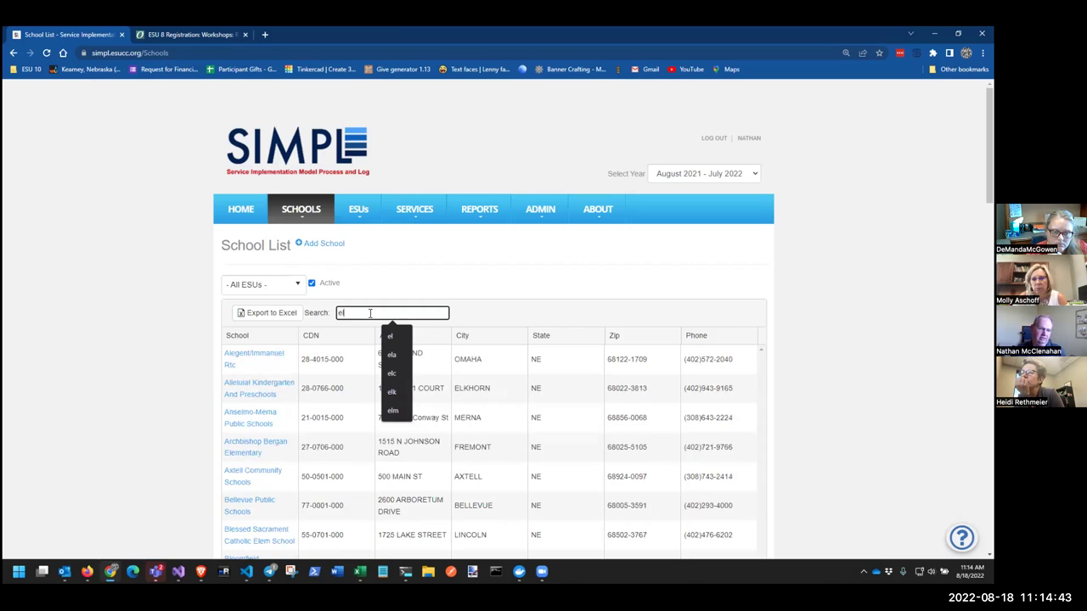
key("BackSpace")
key("BackSpace")
key("BackSpace")
key("BackSpace")
key("BackSpace")
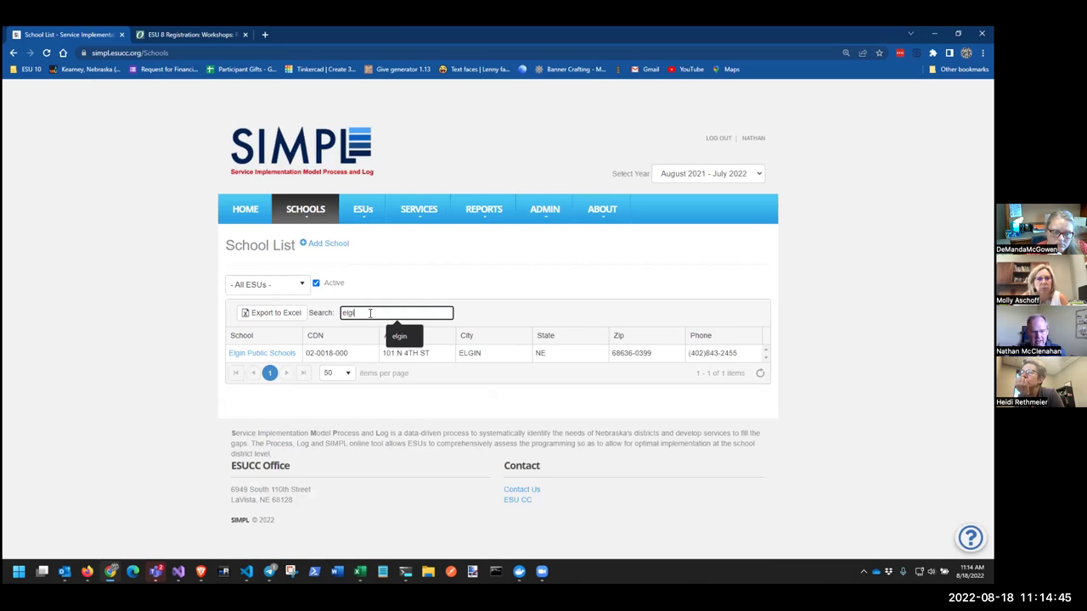
type("st bon")
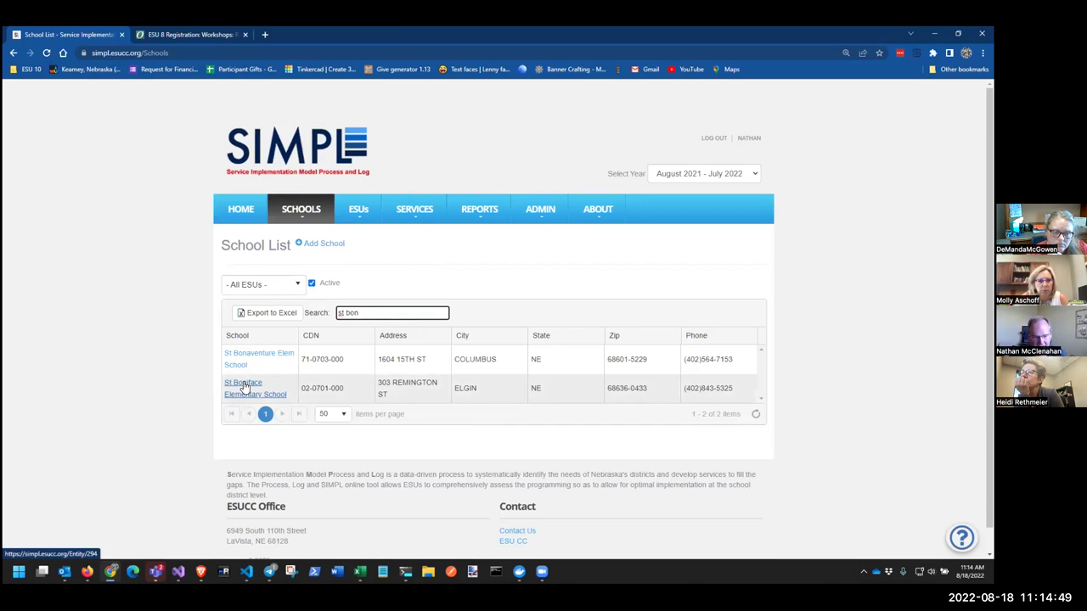
left_click(242, 386)
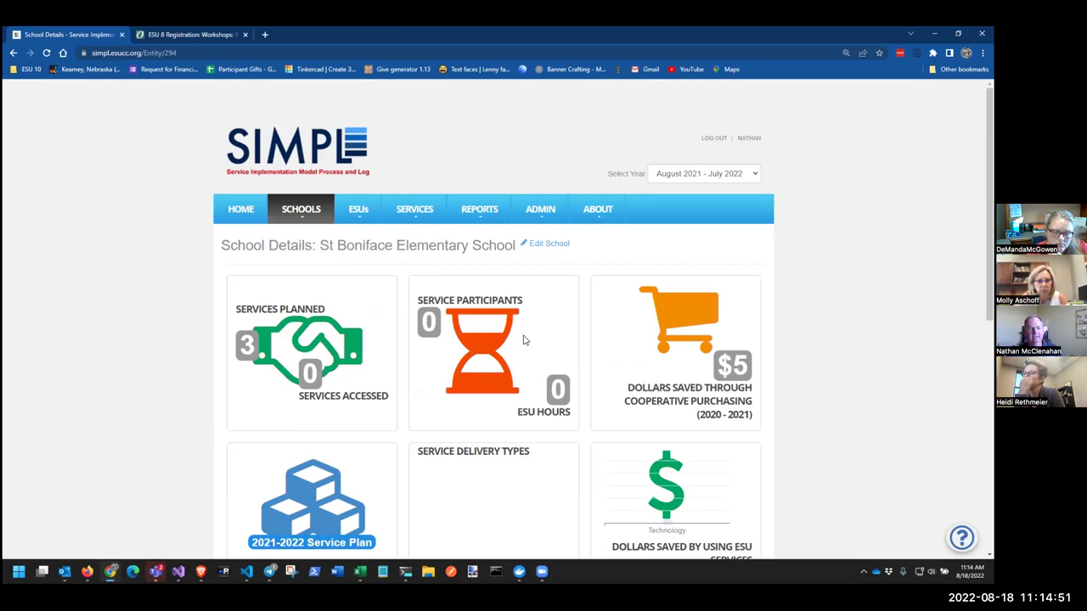
left_click(14, 53)
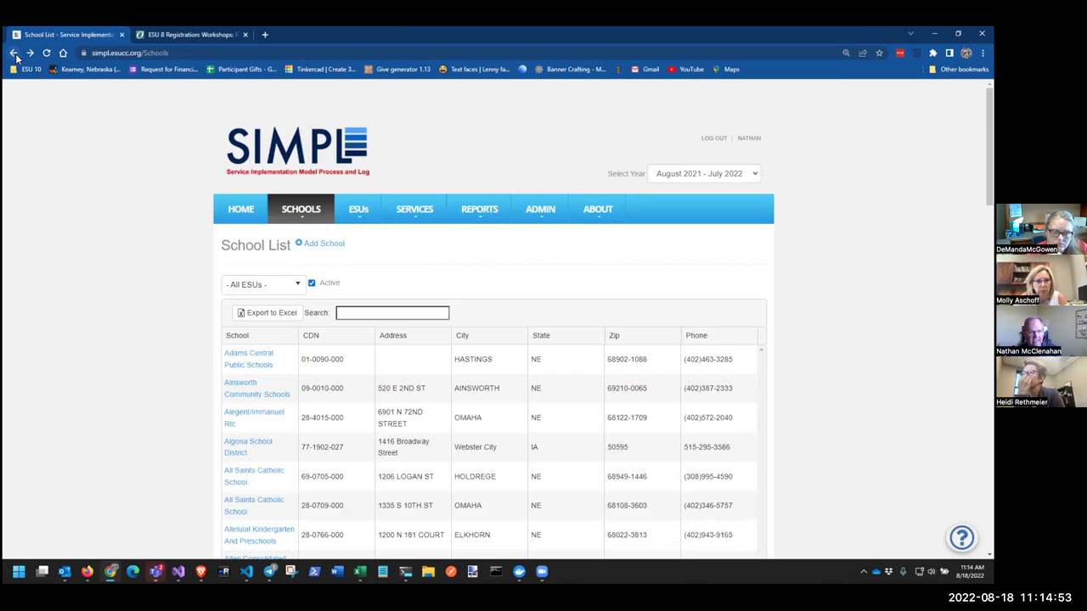
Search the school list for 'st bon' again and copy St Boniface's CDN 02-0701-000
left_click(387, 313)
type("st. bon")
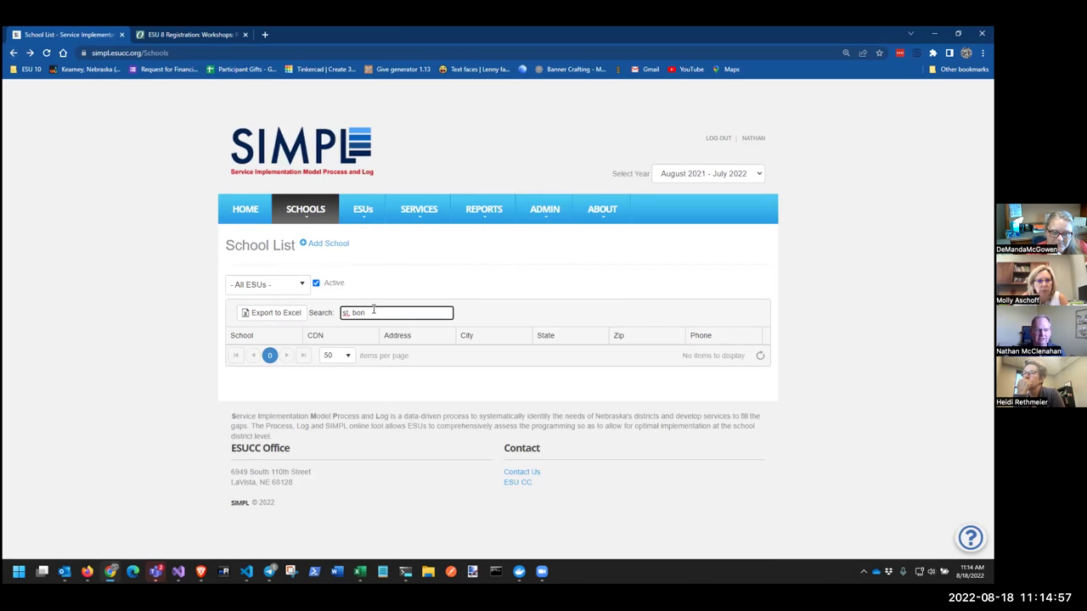
key("BackSpace")
key("BackSpace")
key("BackSpace")
key("BackSpace")
key("BackSpace")
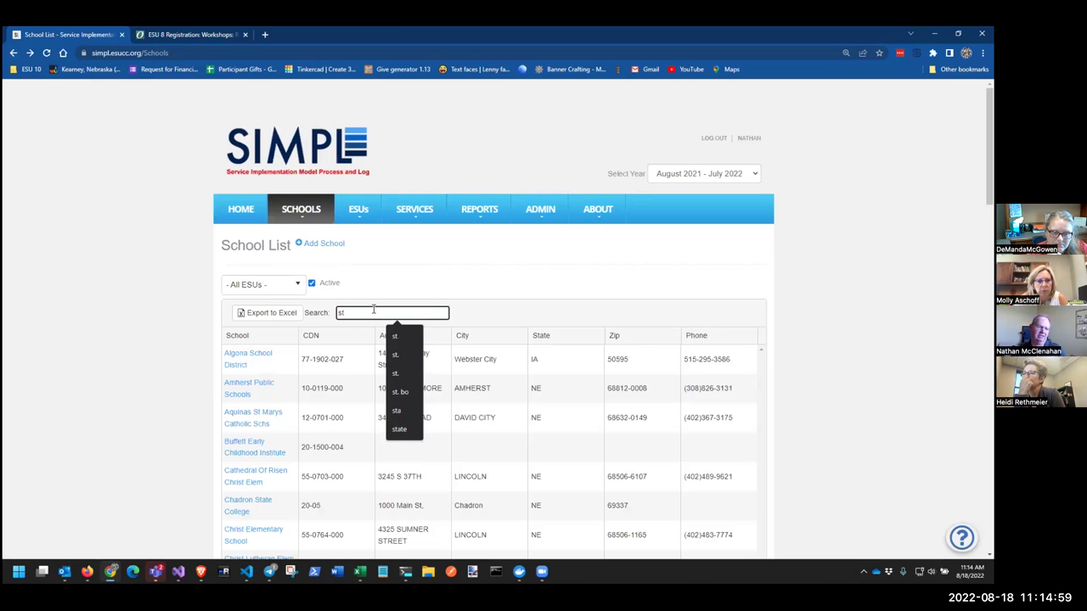
type("bon")
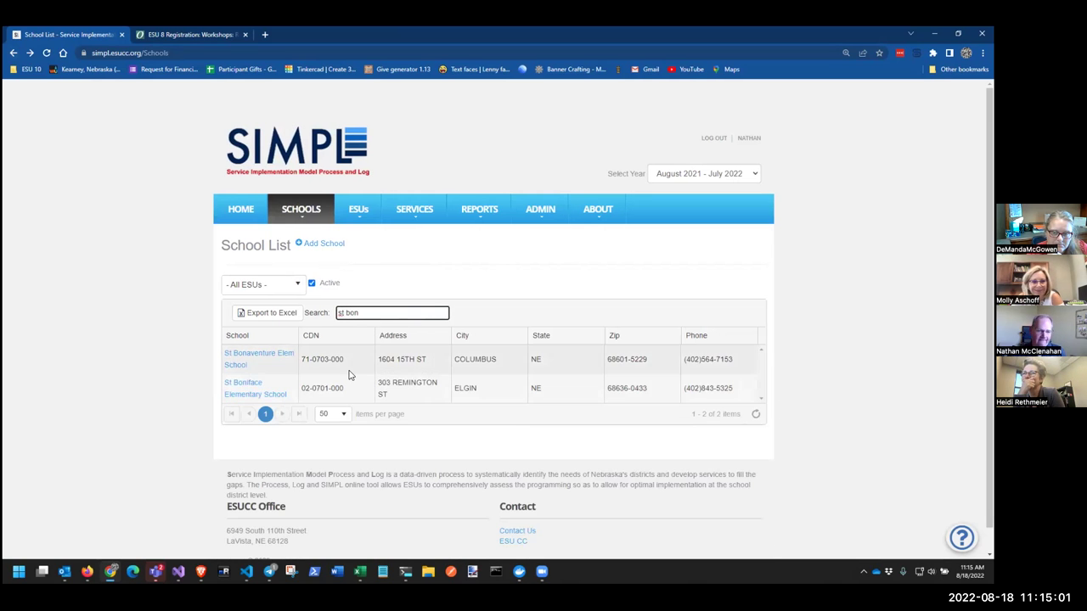
left_click_drag(358, 390, 297, 399)
key("ctrl+c")
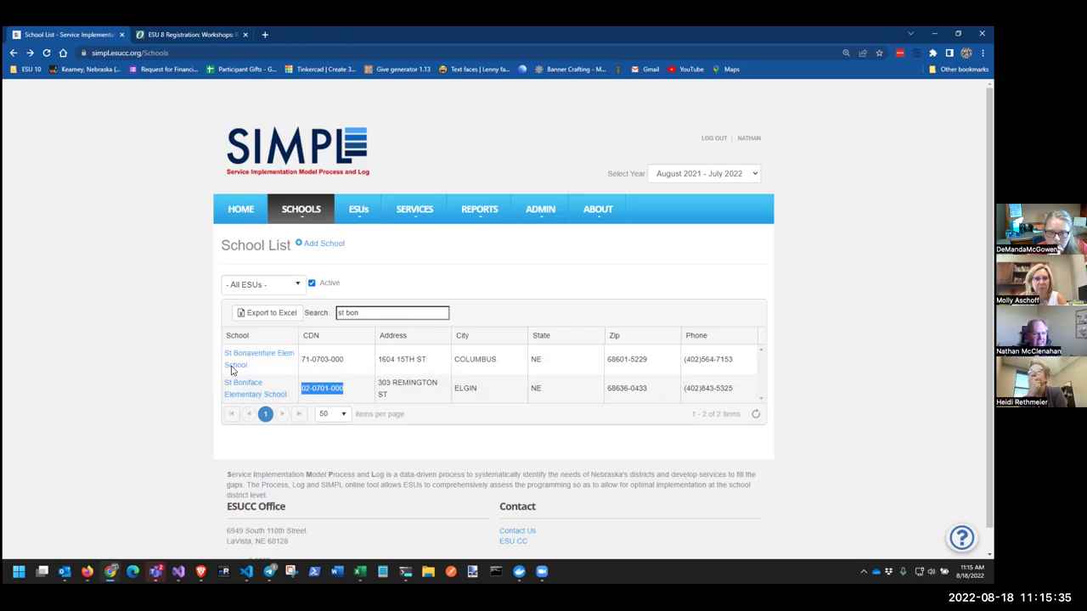
Search ESU 8 Registration's Accounts > Entity List for 'st'
left_click(170, 34)
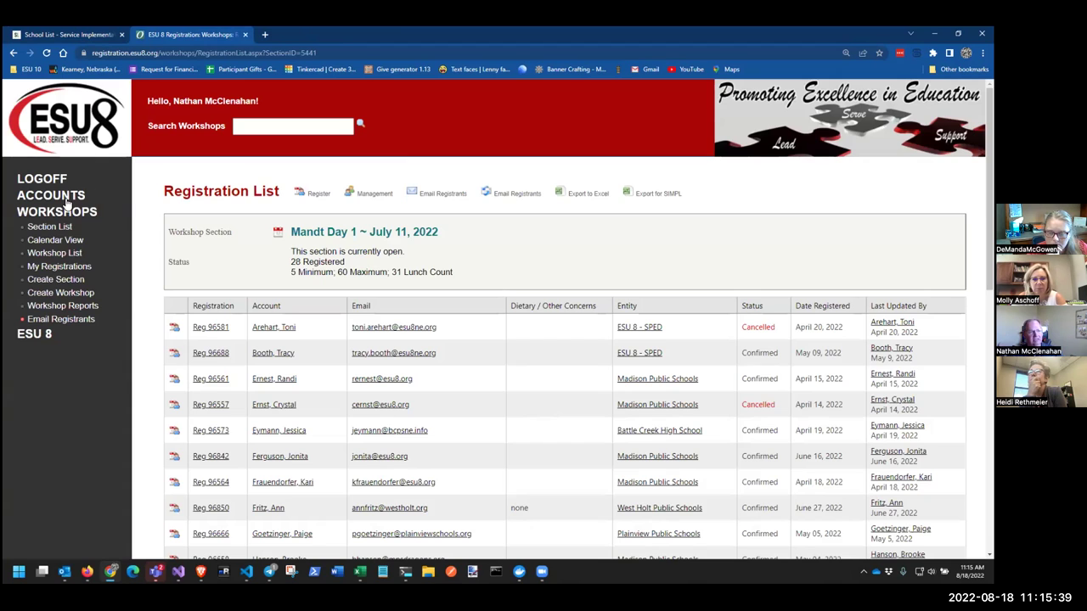
left_click(58, 198)
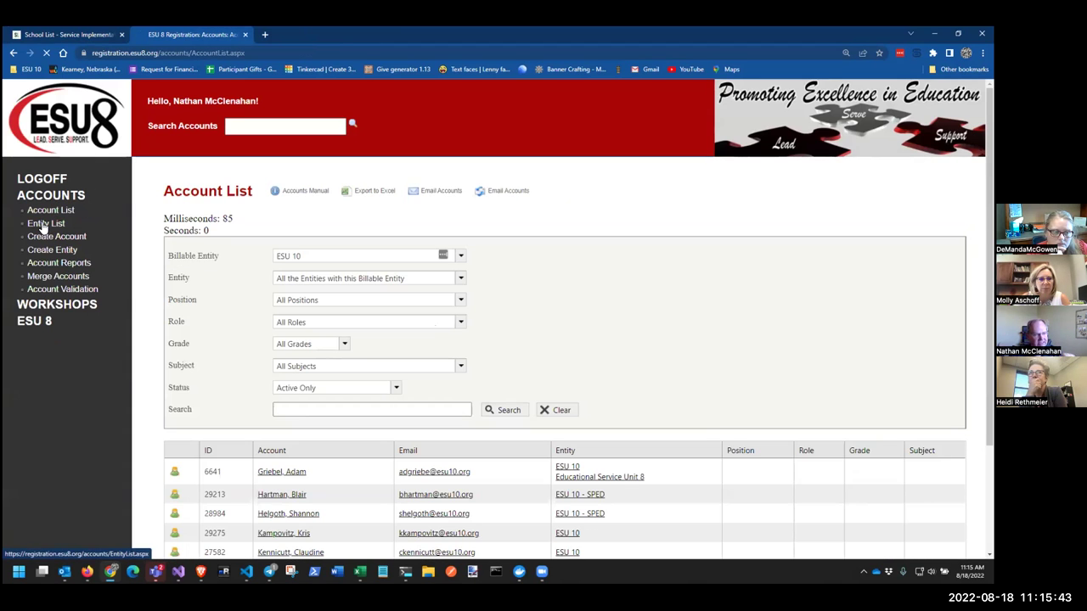
left_click(42, 224)
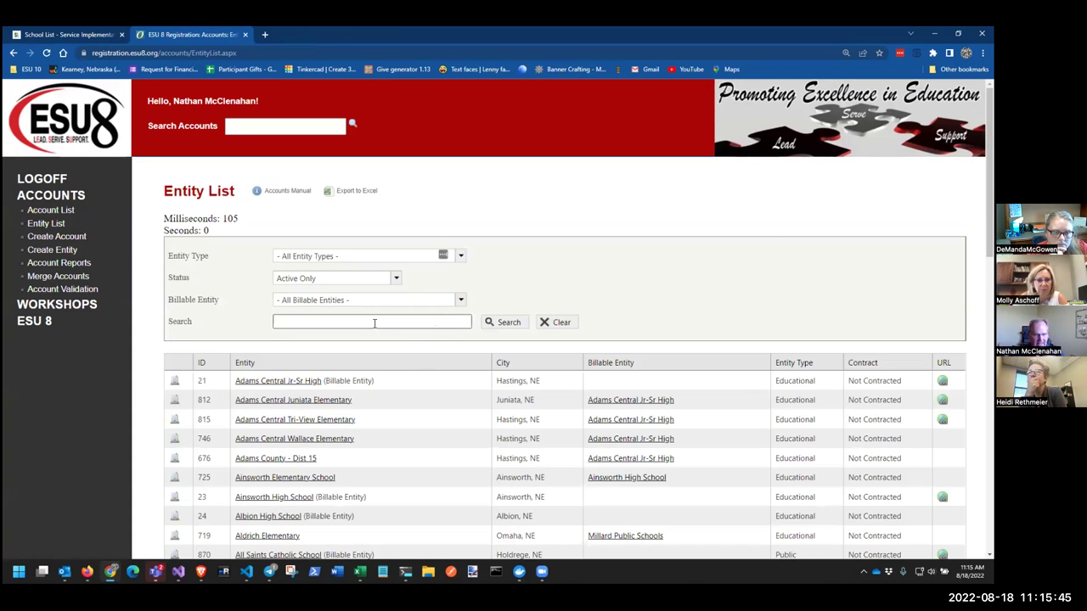
scroll(374, 323, "down", 6)
scroll(335, 325, "up", 3)
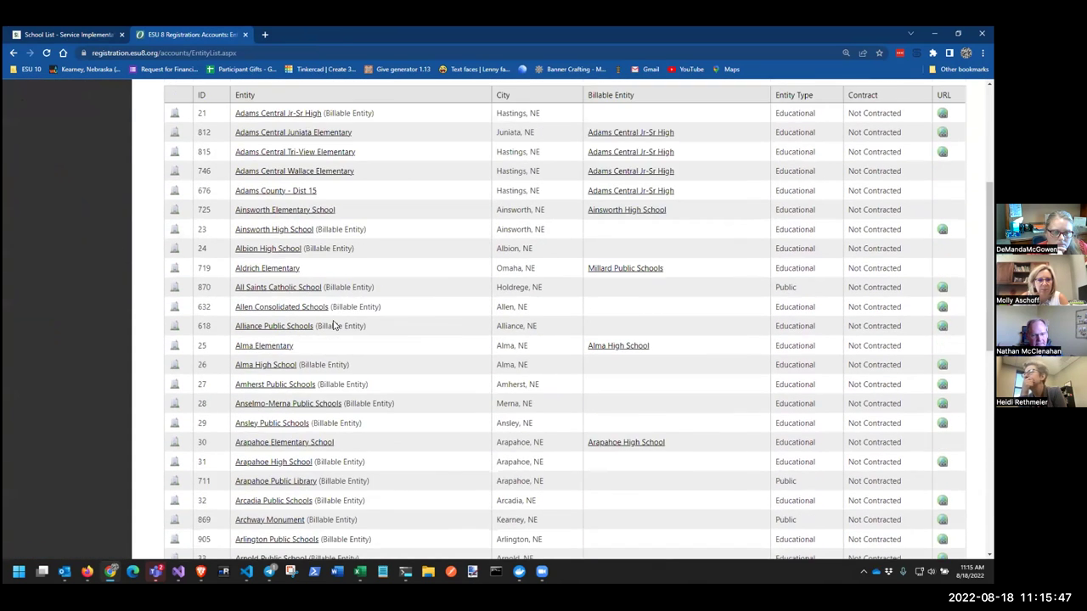
scroll(336, 325, "up", 3)
left_click(318, 321)
type("st")
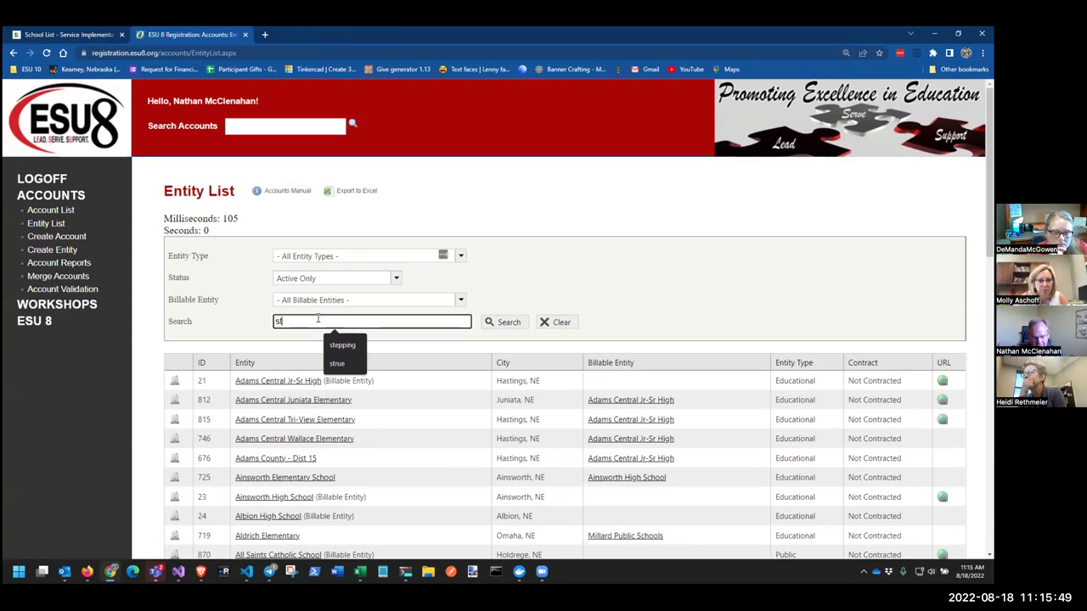
left_click(510, 326)
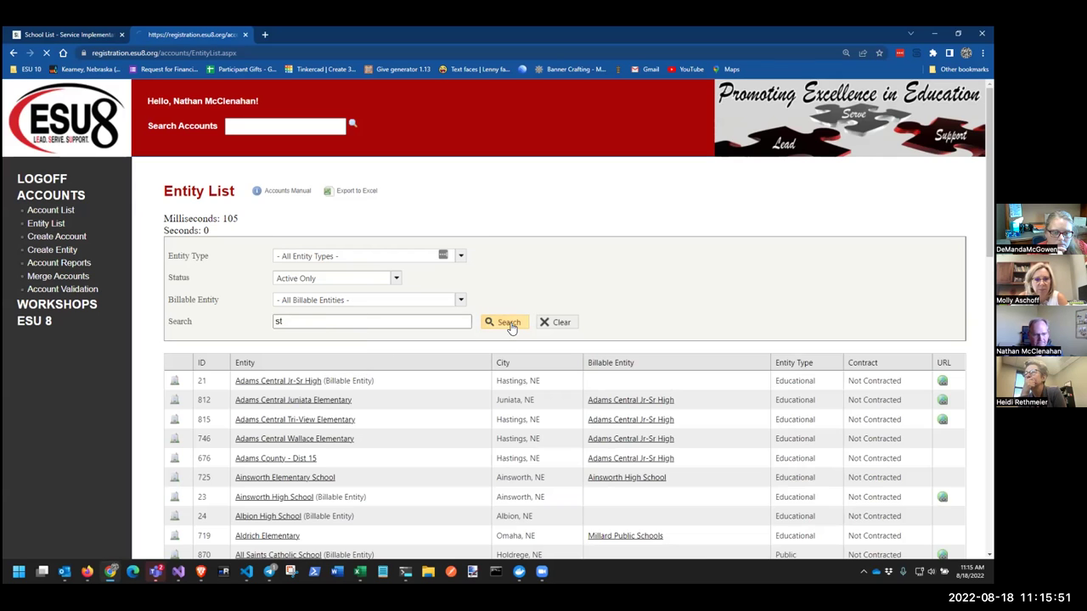
Open St. Boniface Elementary School Elgin, then edit its billable entity Pope John High School
scroll(360, 365, "down", 10)
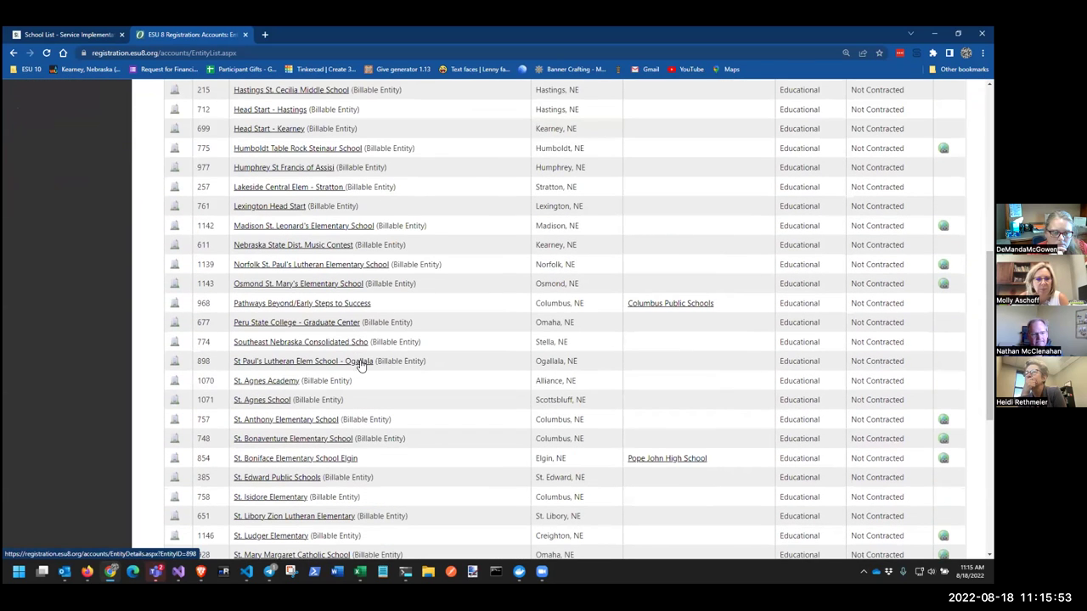
left_click(254, 461)
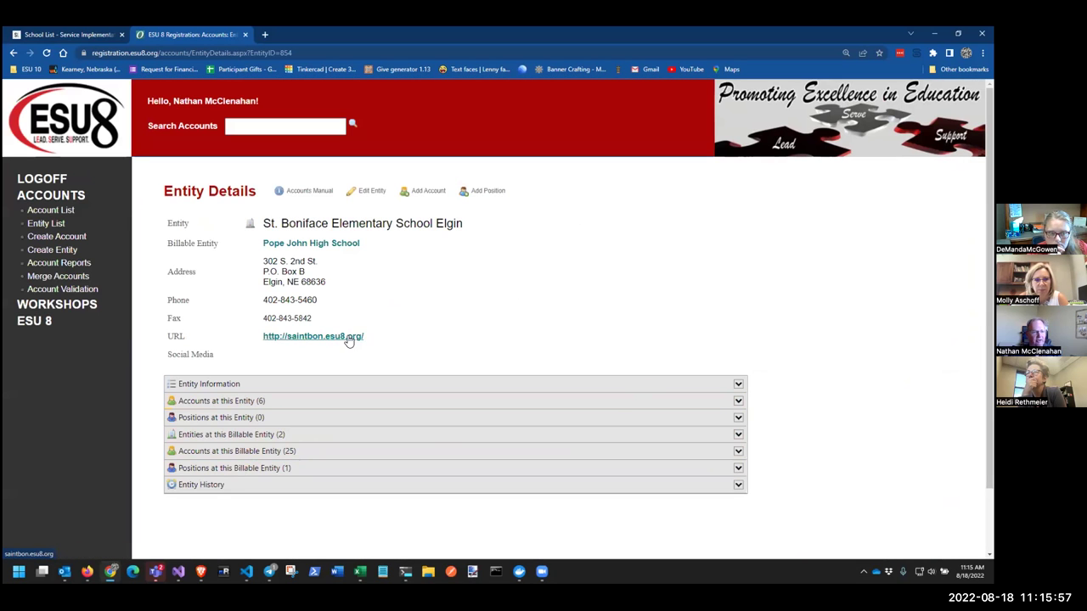
left_click(303, 245)
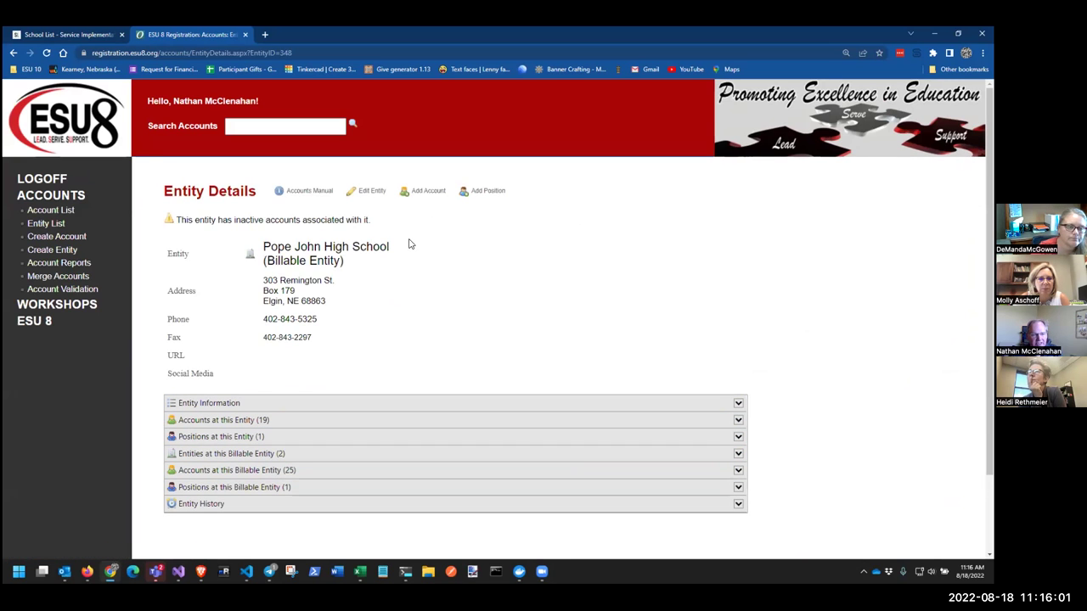
left_click(360, 192)
scroll(382, 279, "down", 4)
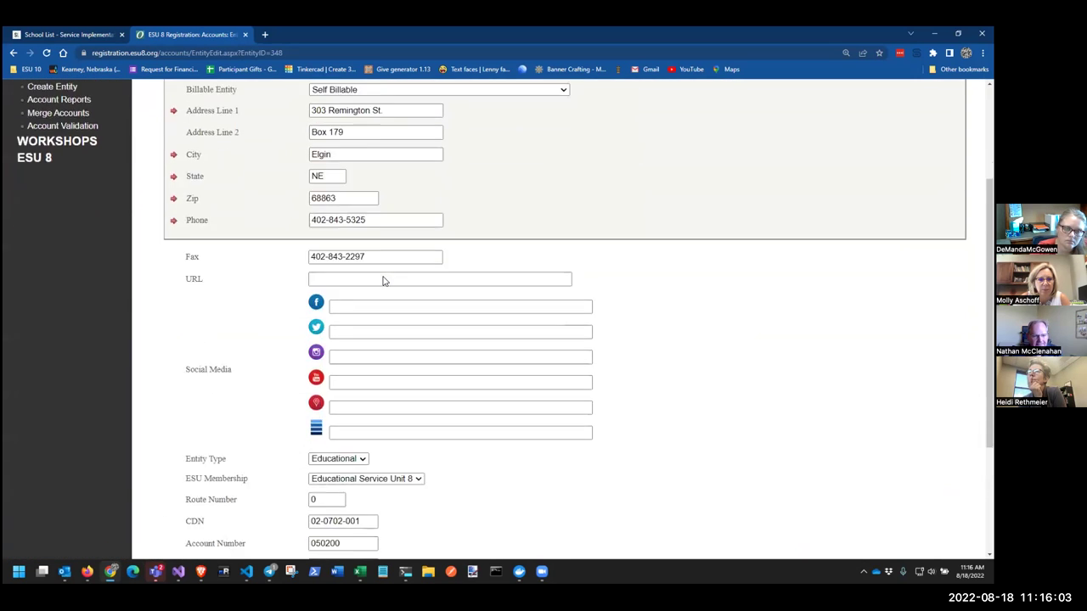
scroll(385, 277, "down", 1)
left_click(365, 450)
key("ctrl+v")
key("ctrl+z")
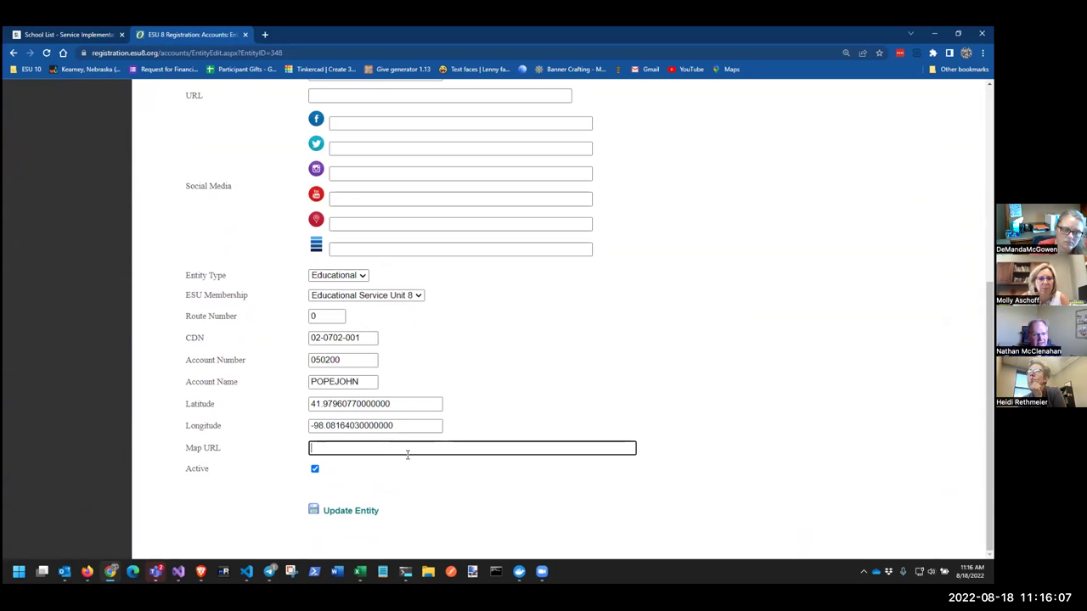
left_click(338, 357)
left_click(254, 364)
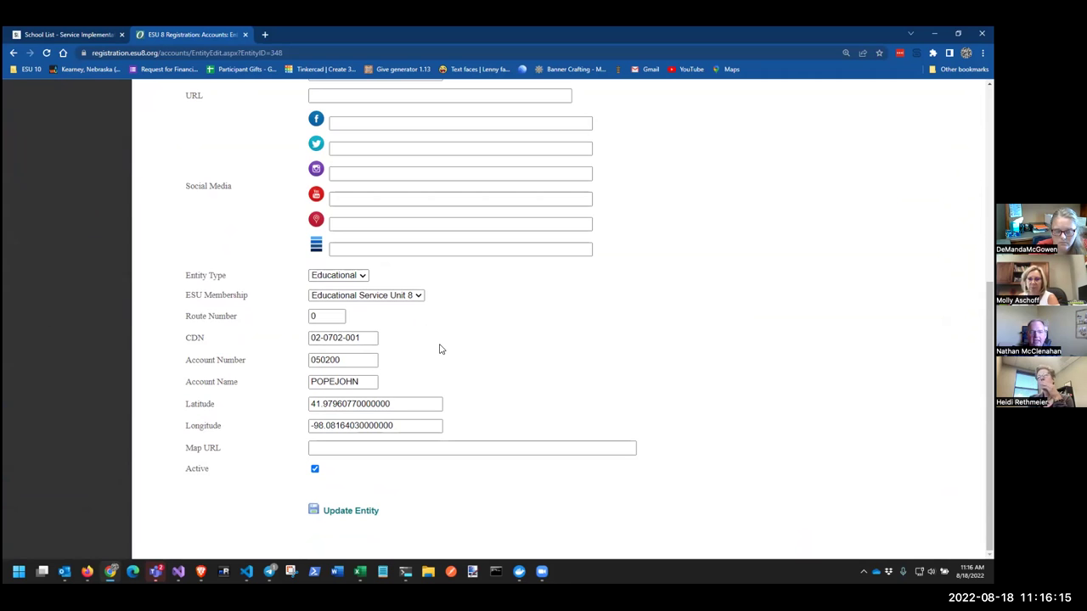
scroll(440, 349, "up", 1)
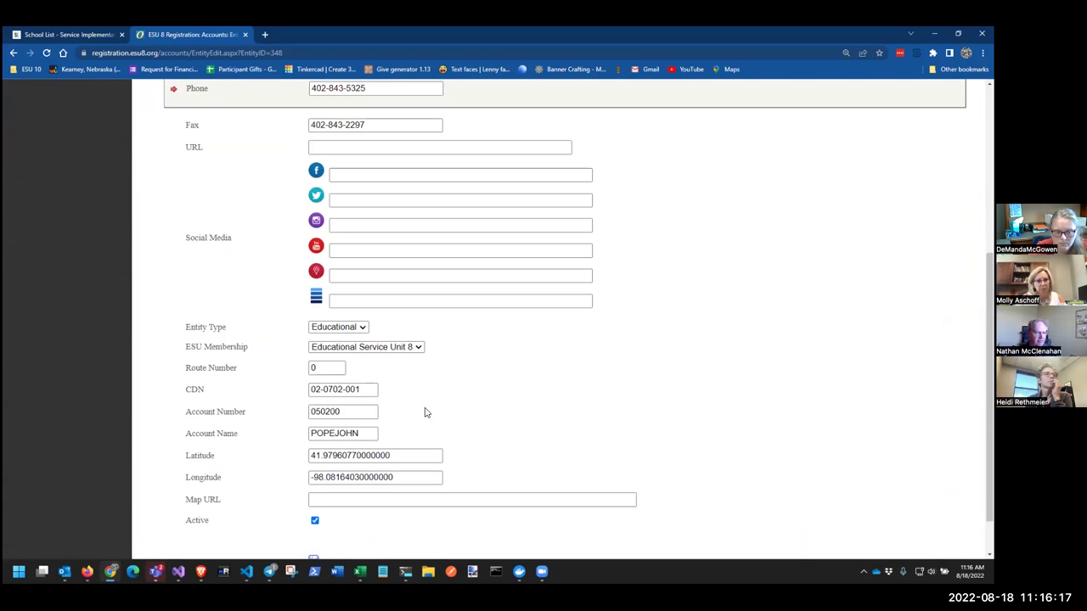
scroll(241, 395, "up", 4)
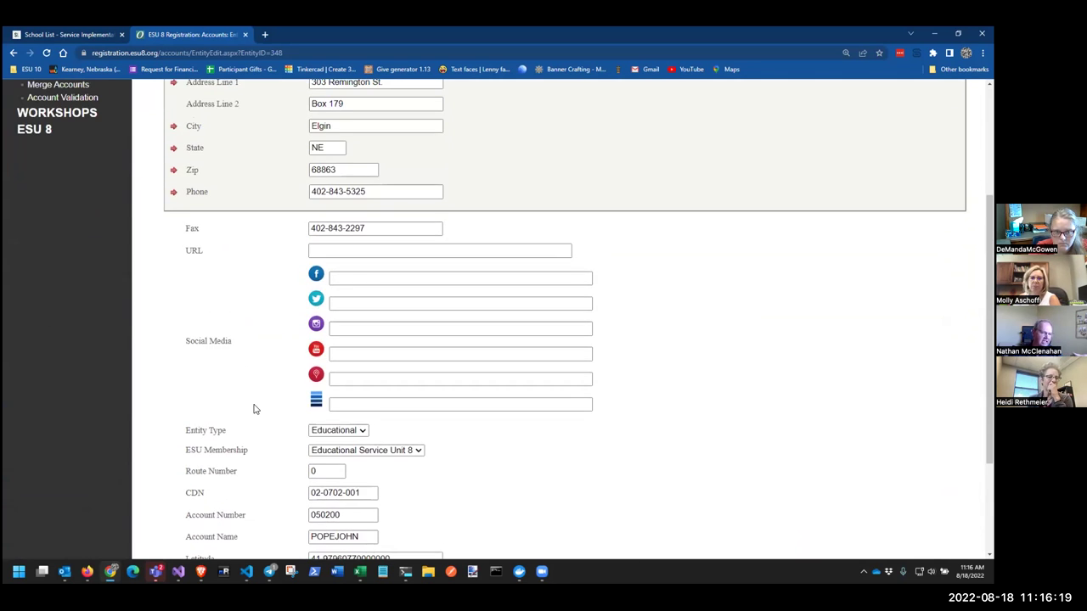
scroll(252, 411, "up", 2)
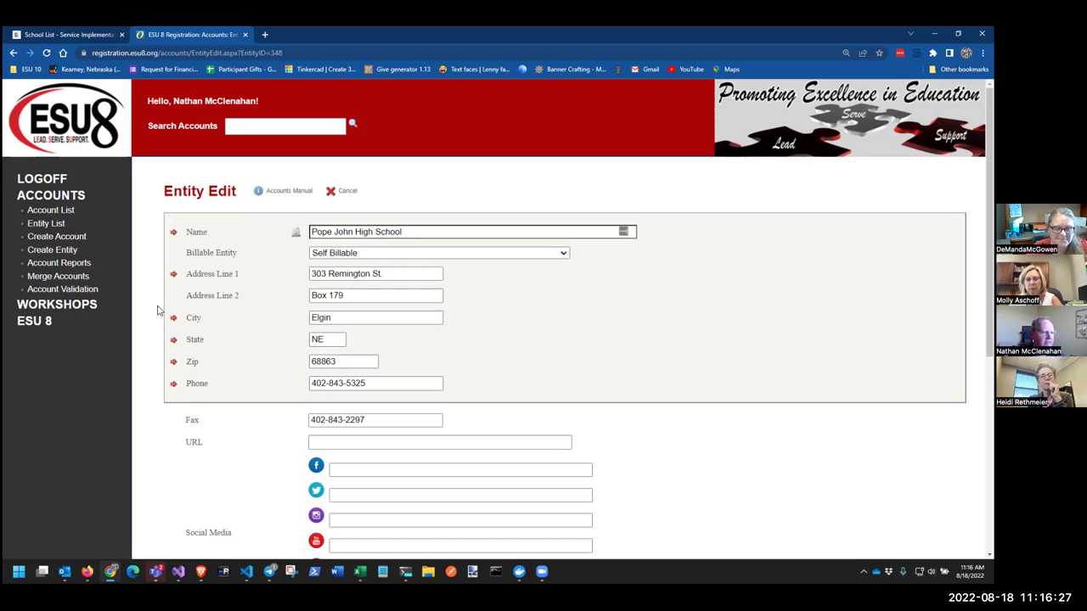
left_click(347, 190)
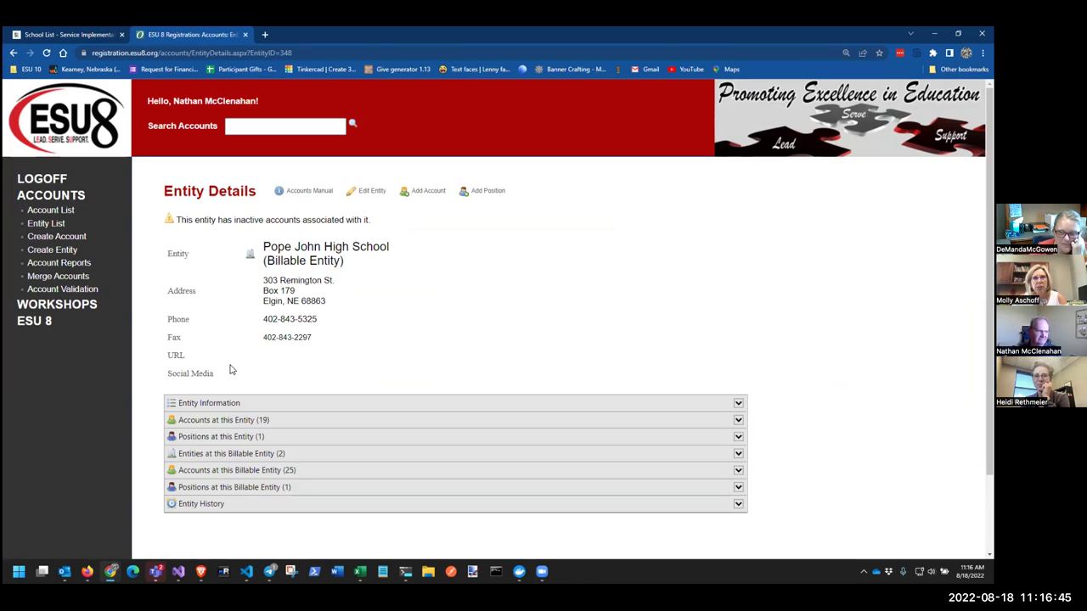
left_click(84, 35)
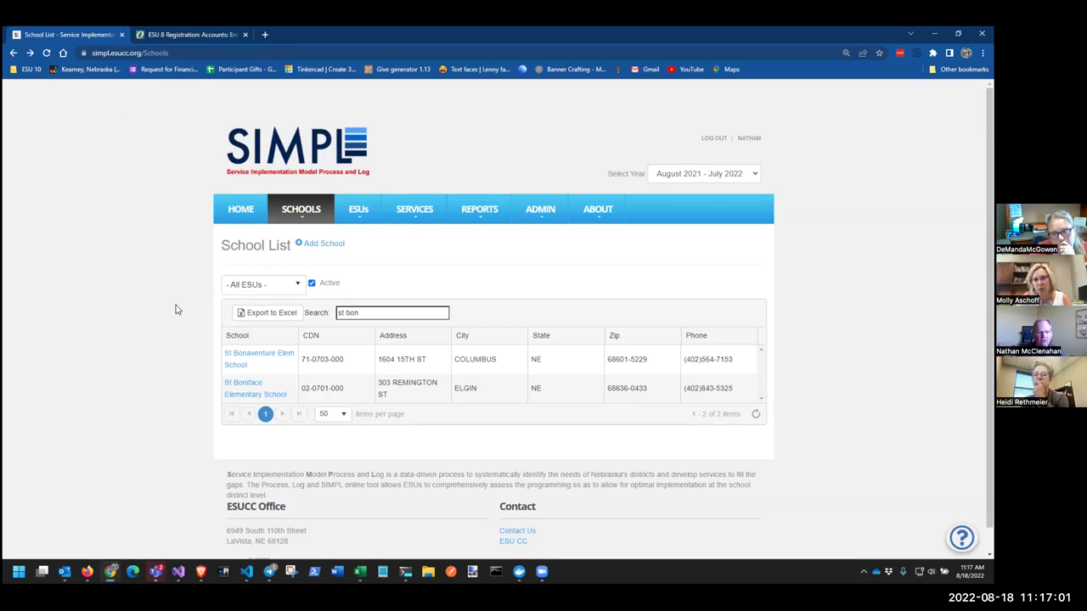
Open SIMPL's Import Activity Logs Including the Service page from Activity Logs
mouse_move(560, 209)
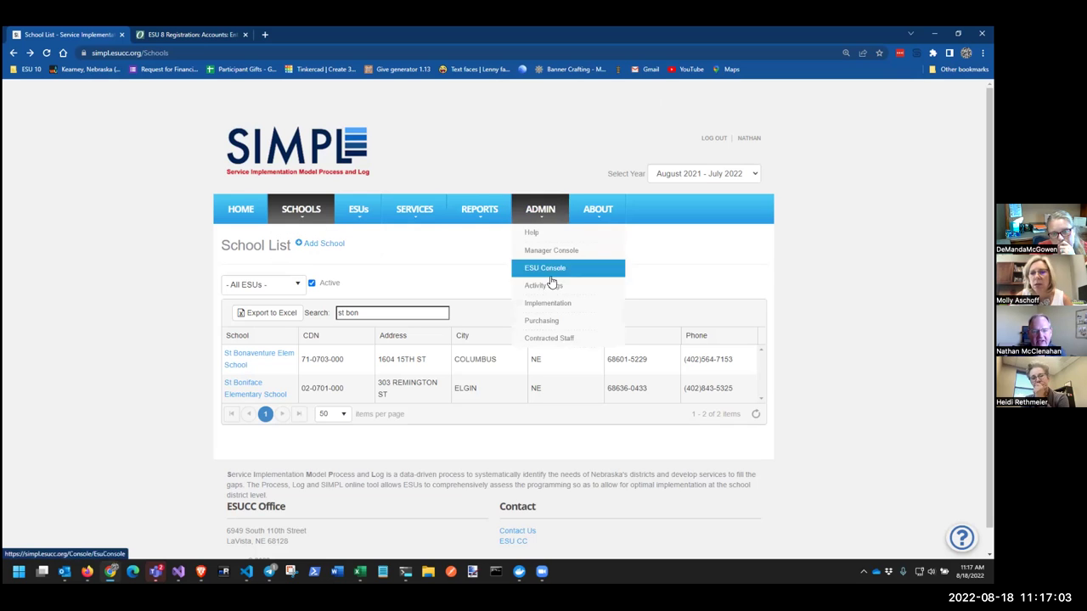
left_click(544, 286)
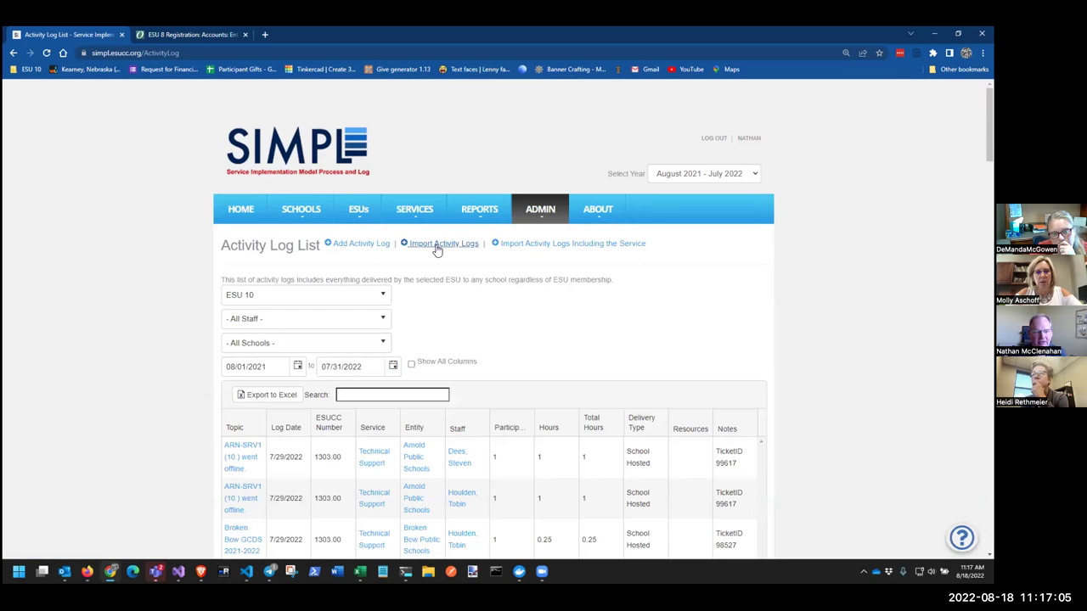
left_click(532, 246)
Review the required import columns, including Entity CDN, then cancel back to the Activity Log List
scroll(457, 367, "down", 3)
scroll(457, 367, "up", 1)
left_click_drag(410, 202, 461, 204)
left_click(463, 197)
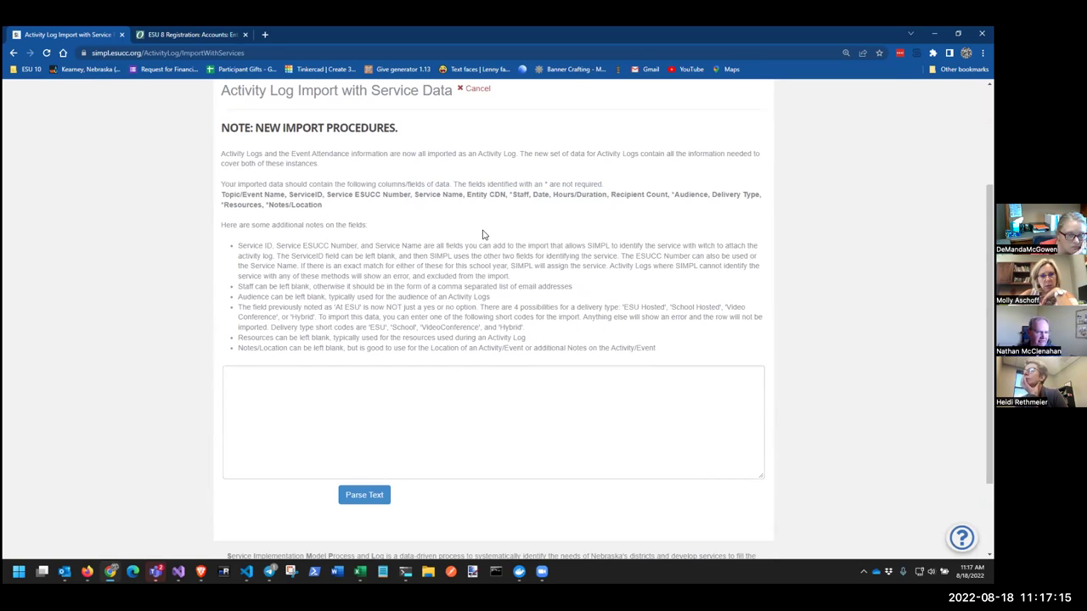
scroll(484, 235, "up", 3)
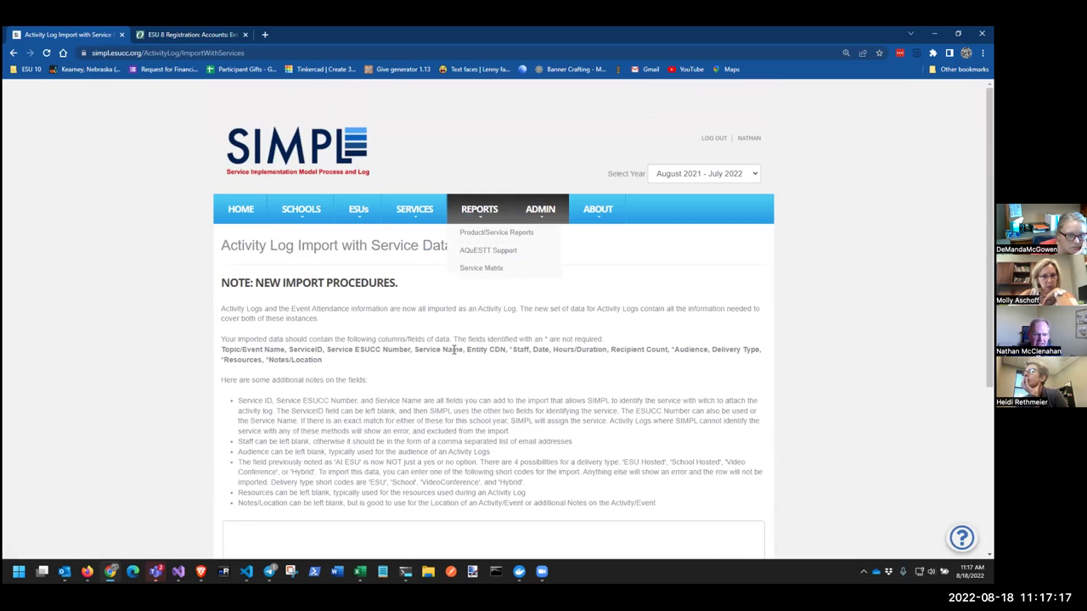
left_click_drag(467, 350, 507, 353)
left_click(472, 307)
left_click(477, 243)
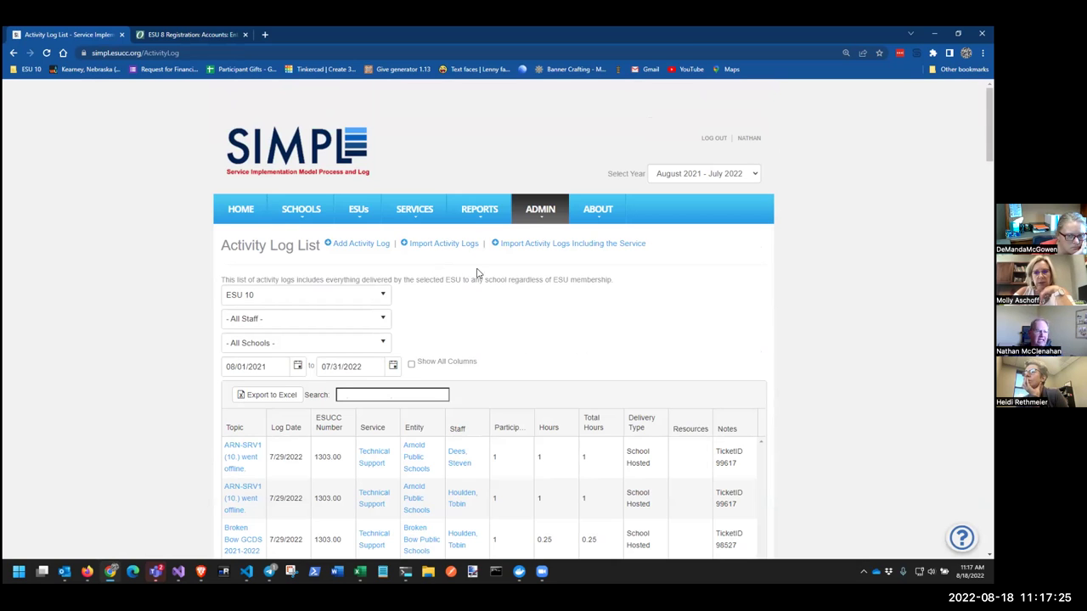
Clear the 'st' search on the Entity List, try Educational, then reset Entity Type to All Entity Types
left_click(167, 36)
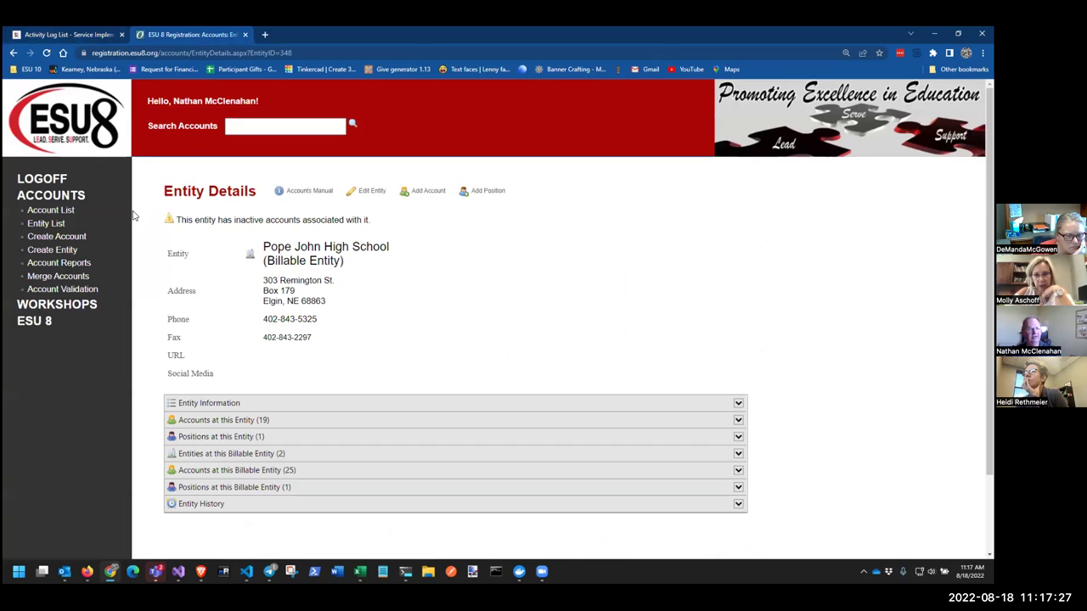
left_click(45, 224)
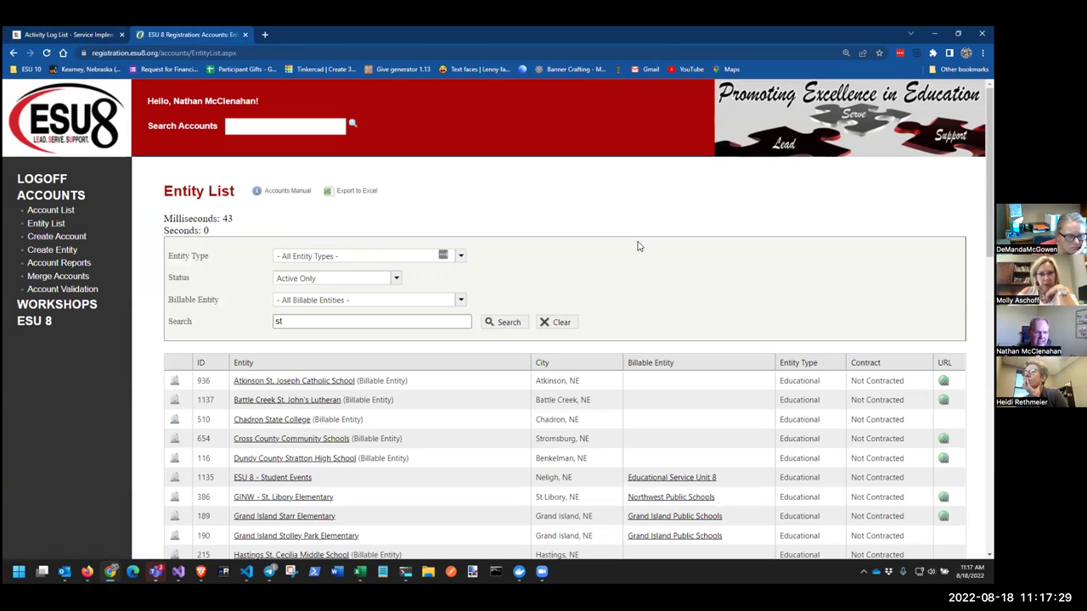
double_click(277, 323)
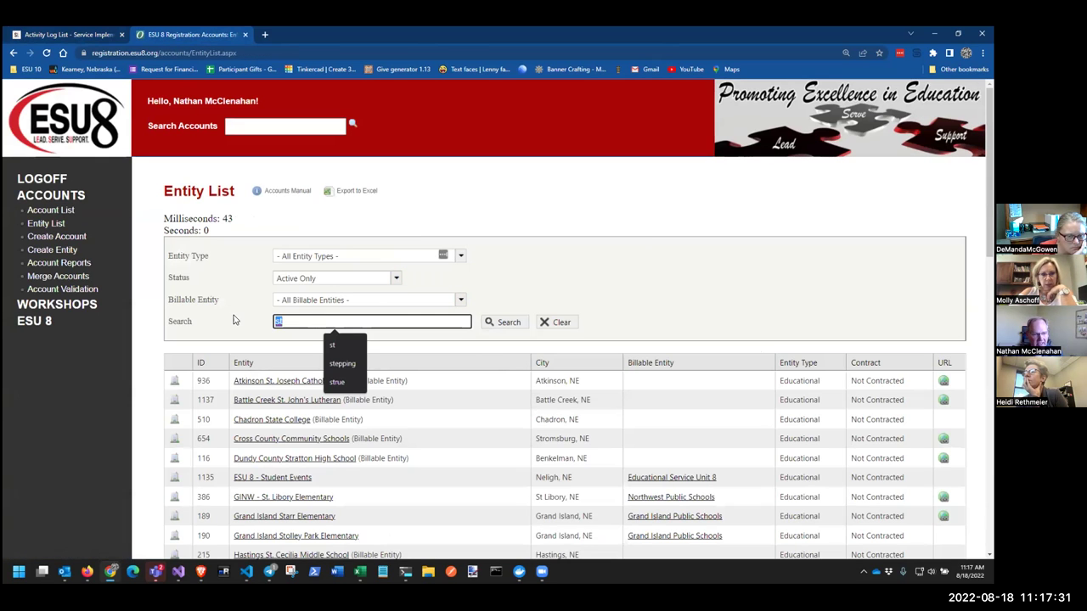
key("BackSpace")
left_click(570, 297)
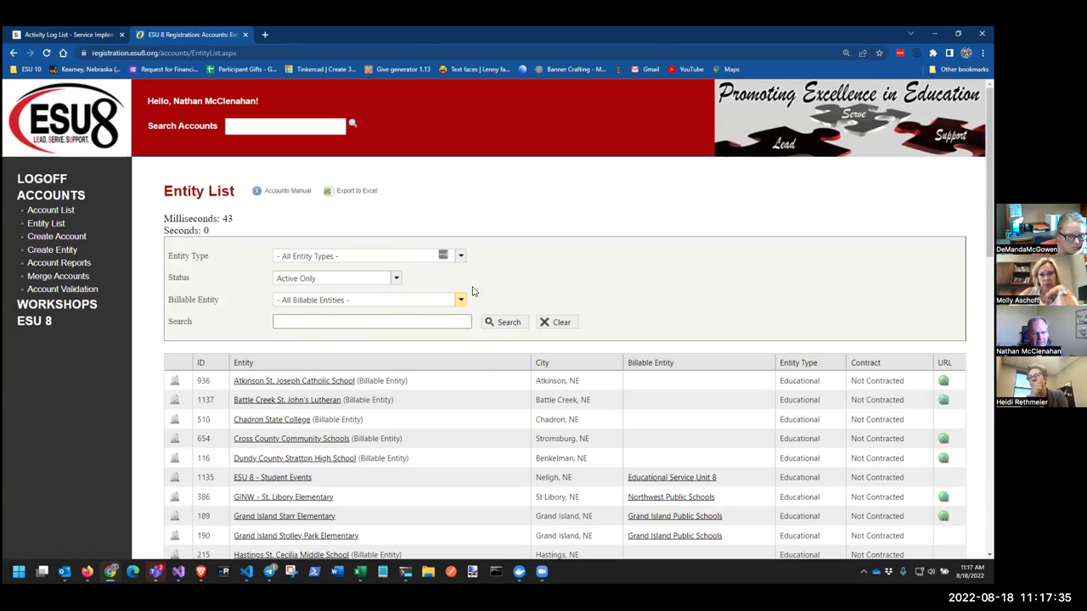
left_click(460, 255)
left_click(542, 272)
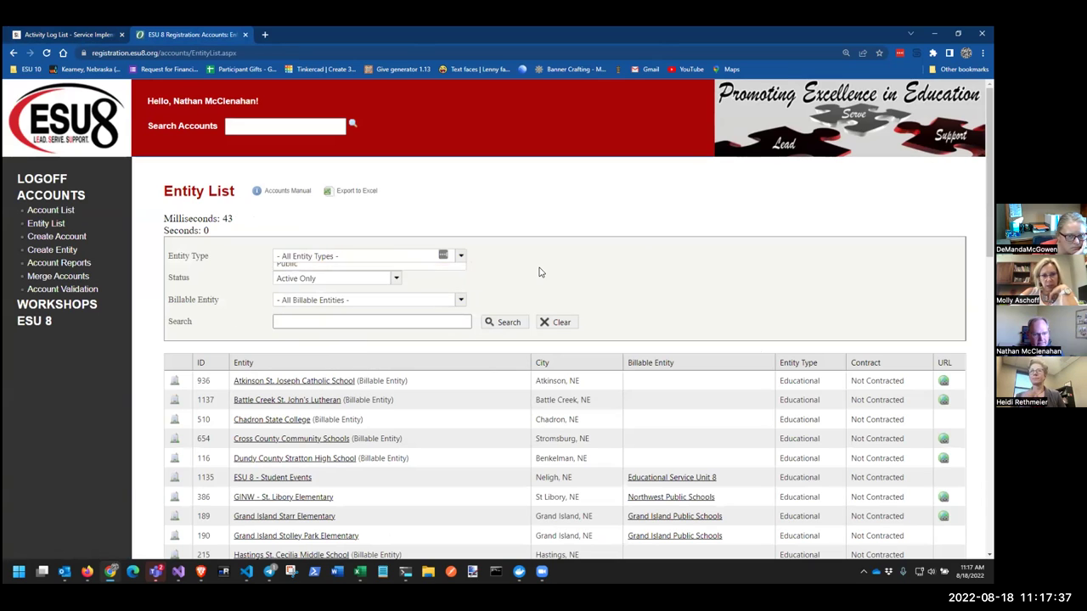
left_click(459, 258)
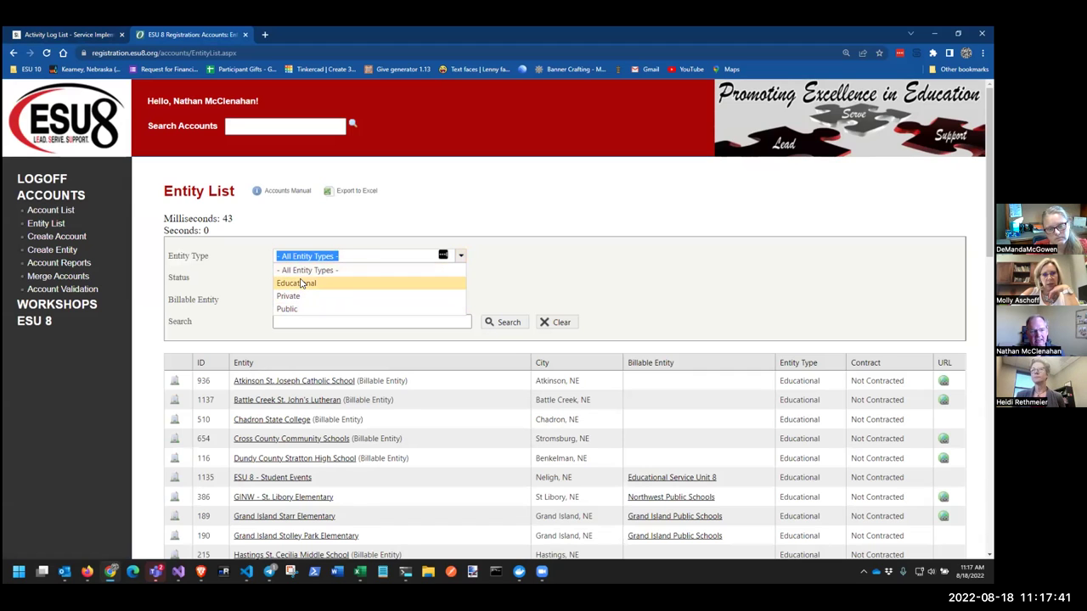
left_click(297, 284)
left_click(459, 258)
left_click(387, 270)
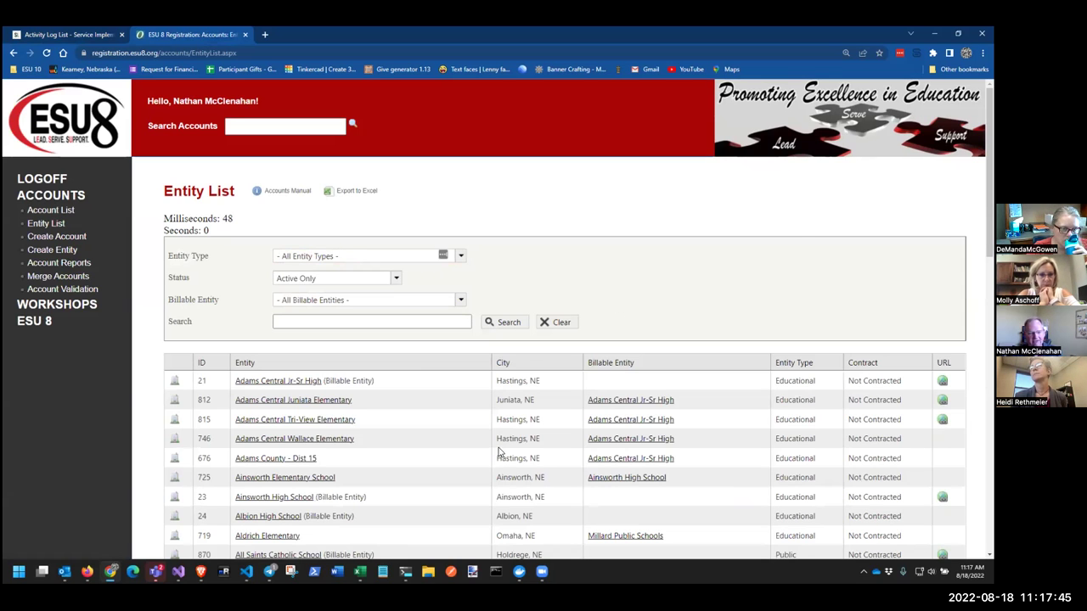
left_click(460, 300)
left_click(631, 287)
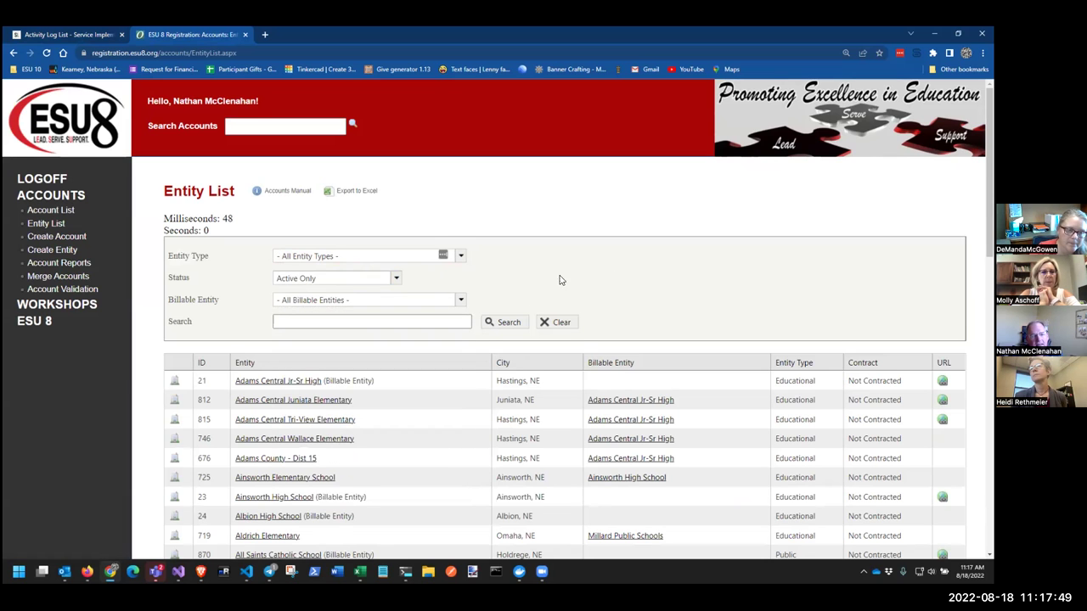
Export the entity list to Excel and open the EntityList (1).xlsx download
scroll(522, 287, "down", 1)
scroll(505, 312, "down", 5)
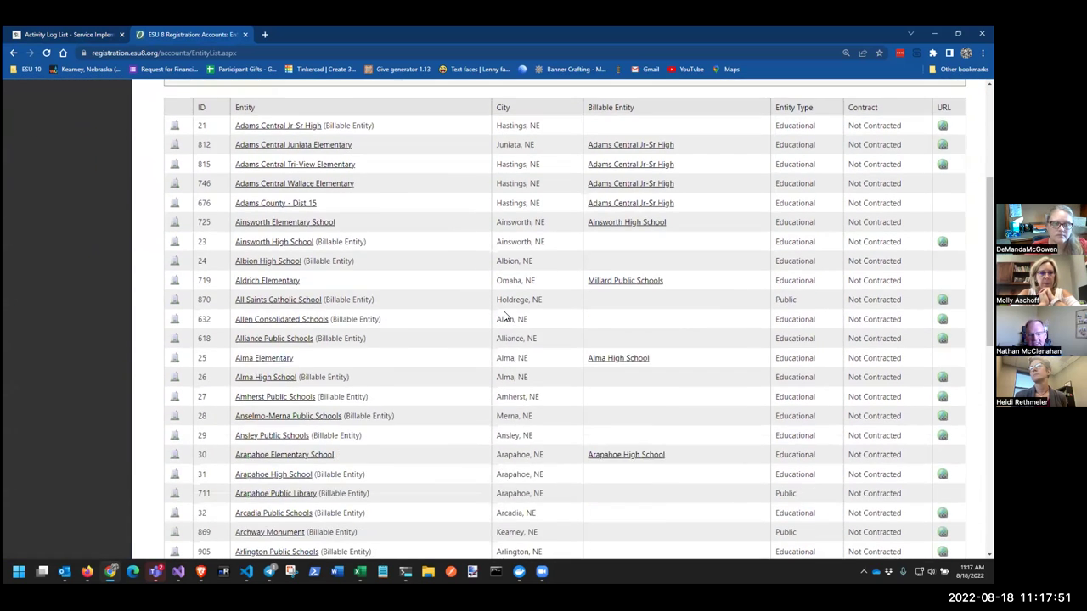
scroll(503, 314, "down", 4)
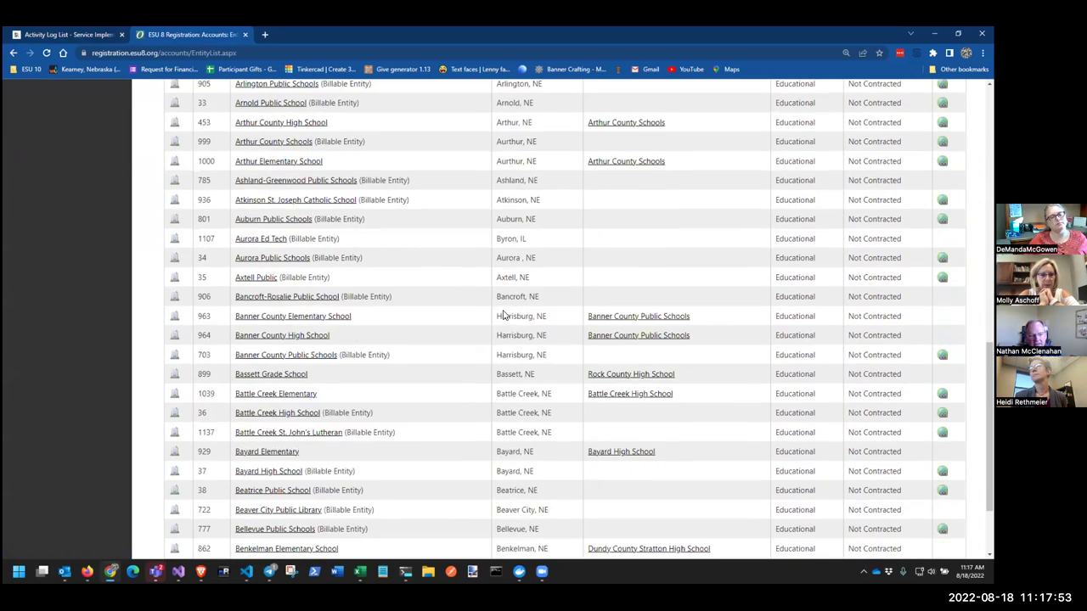
scroll(503, 319, "up", 5)
scroll(502, 319, "up", 5)
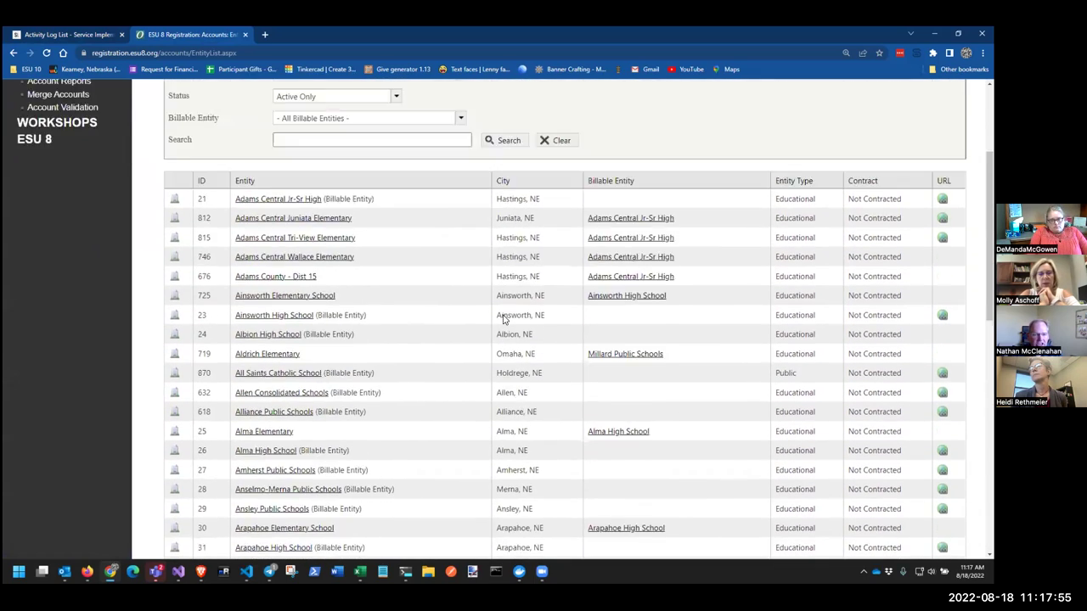
left_click(352, 194)
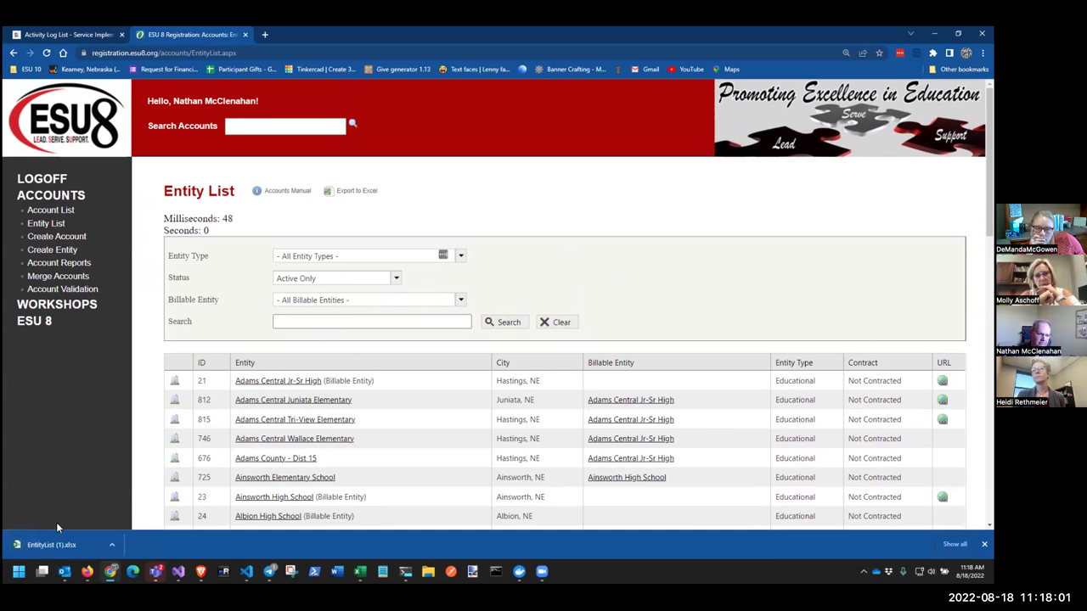
left_click(46, 540)
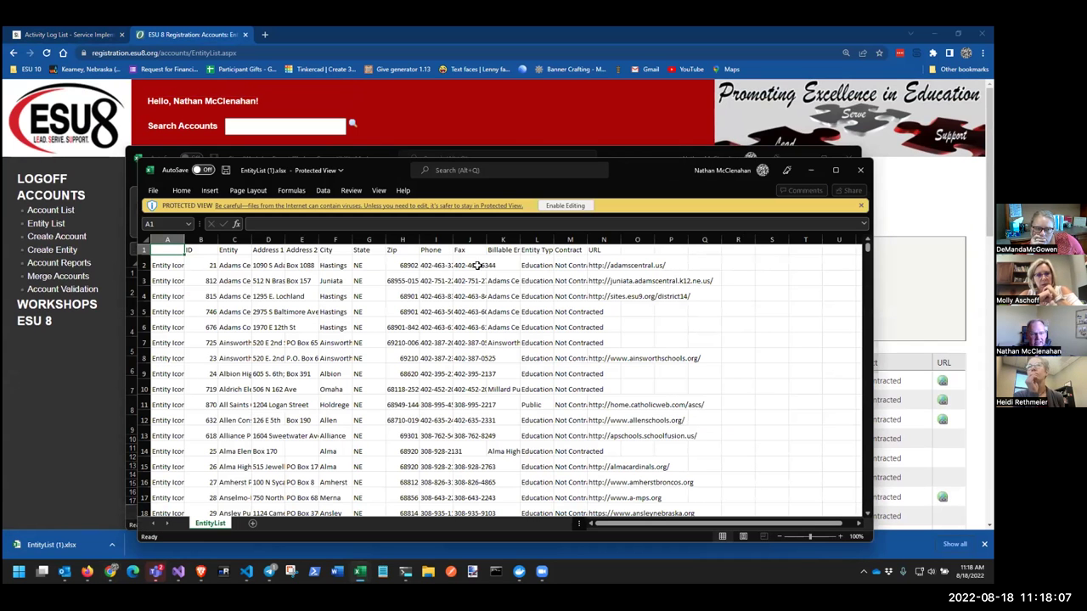
Scroll through EntityList (1).xlsx in Protected View, then close that workbook
scroll(351, 276, "down", 1)
scroll(351, 277, "down", 7)
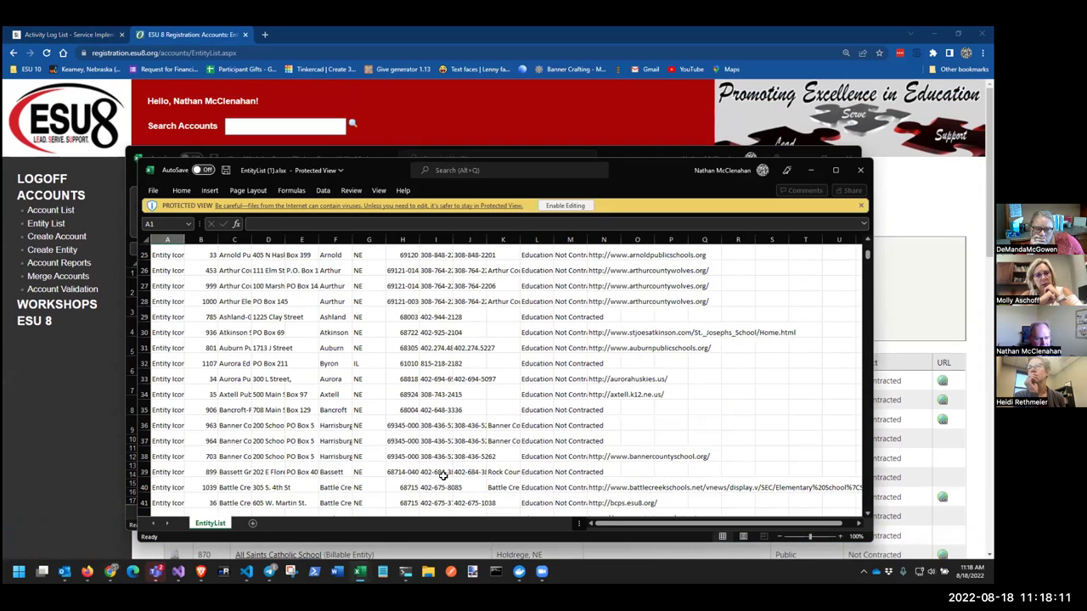
scroll(438, 474, "up", 3)
scroll(408, 454, "down", 3)
scroll(387, 440, "down", 20)
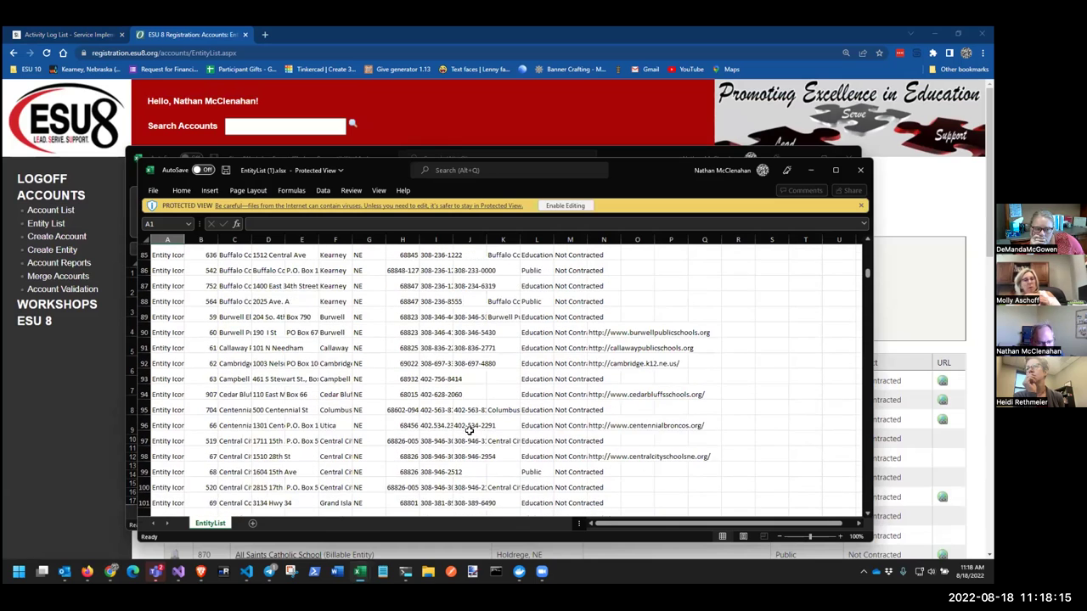
scroll(469, 431, "down", 3)
left_click(858, 171)
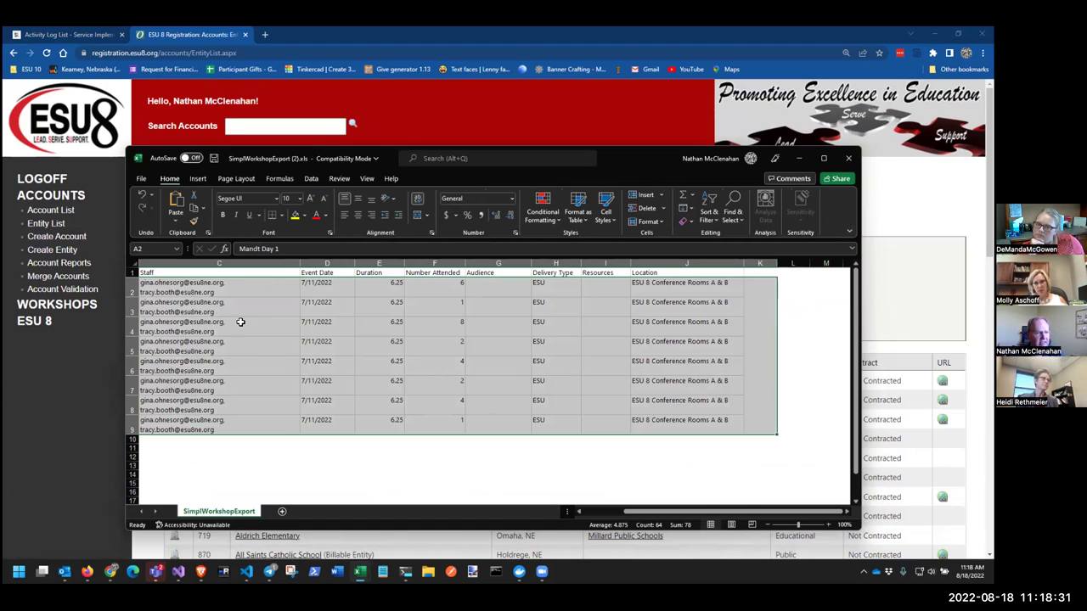
Copy the header row C1:J1, Staff through Location, into A1 of a new Sheet1
left_click(193, 273)
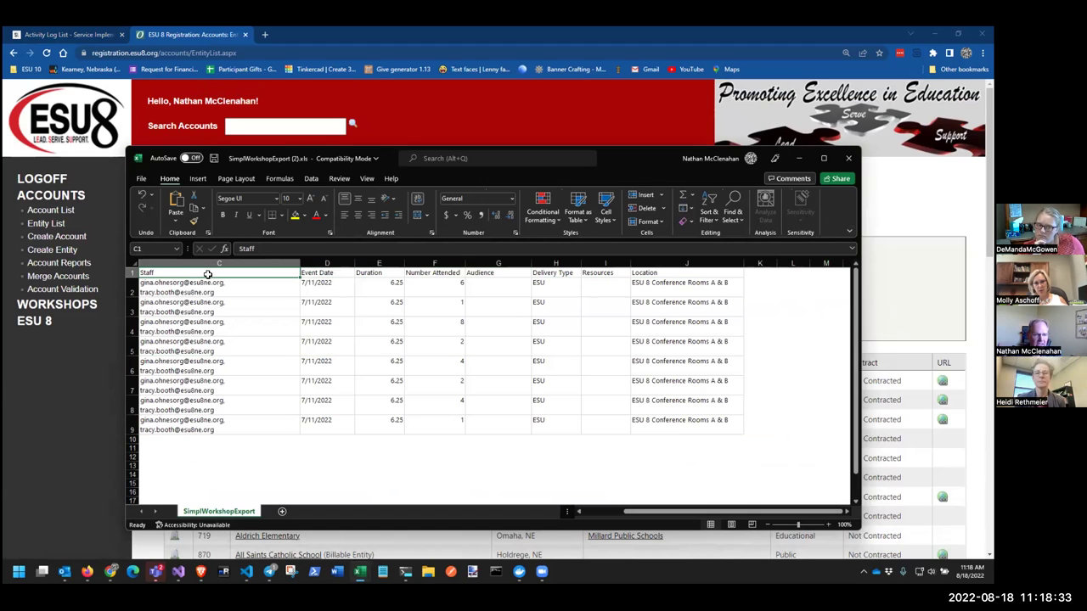
left_click_drag(211, 273, 697, 271)
key("ctrl+c")
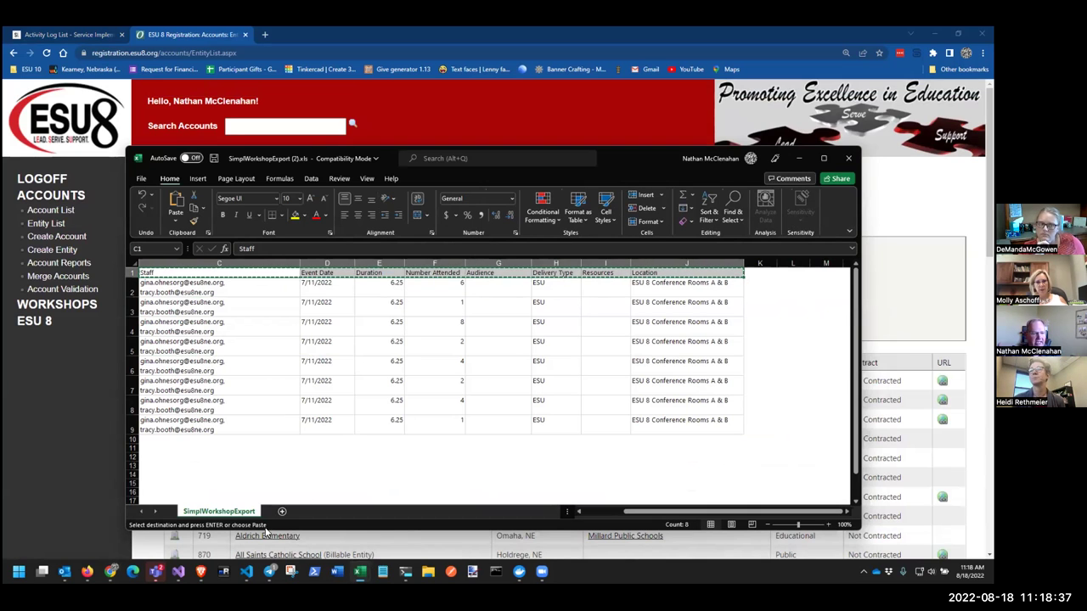
left_click(280, 512)
key("ctrl+v")
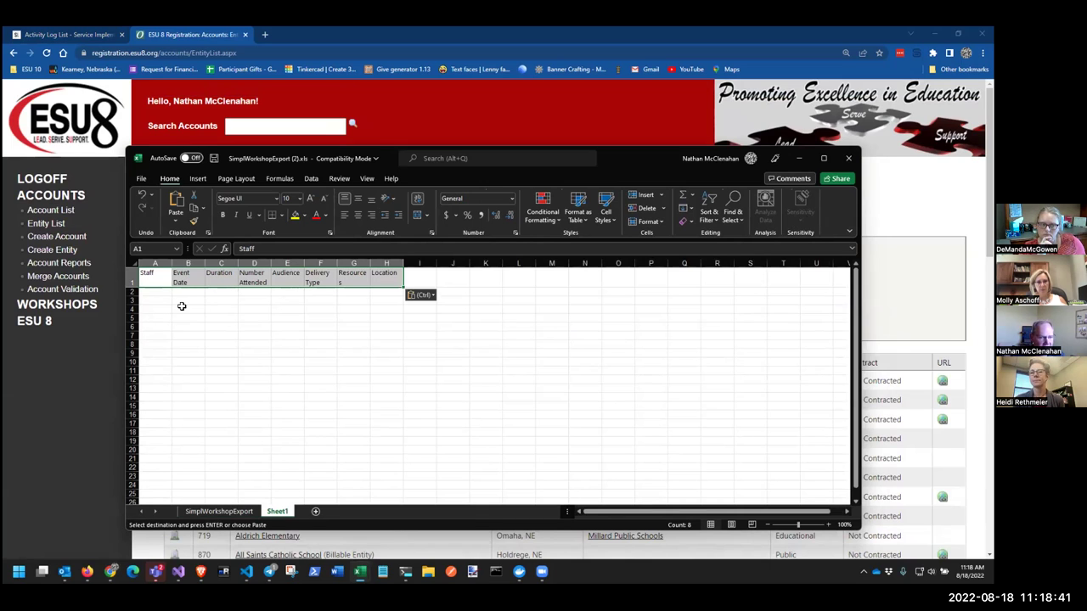
Check cells under the pasted headers, then close SimplWorkshopExport (2).xls without saving
left_click(219, 292)
left_click(149, 290)
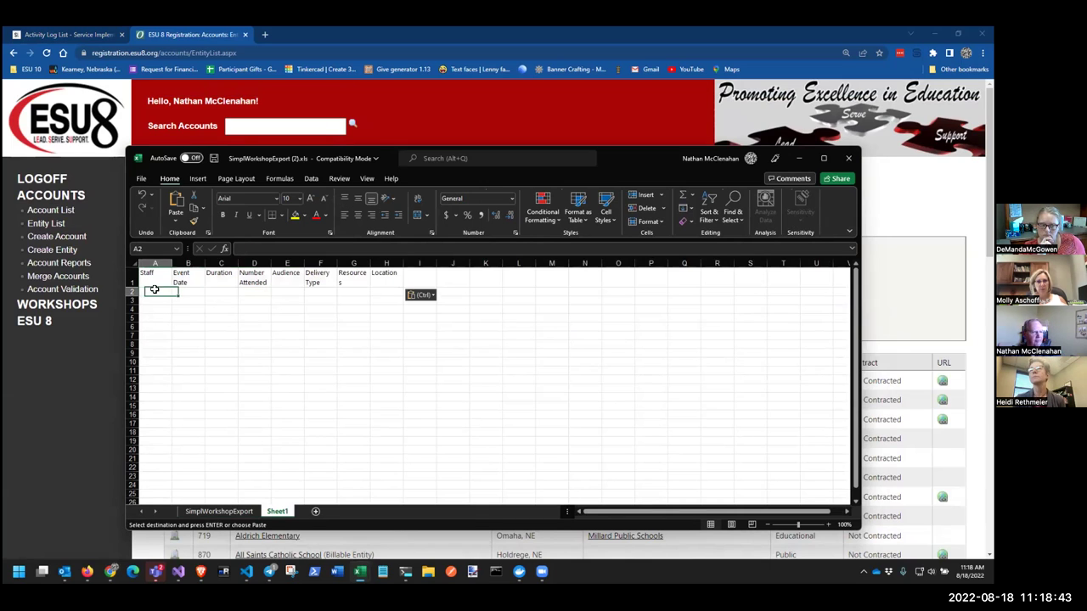
left_click(244, 289)
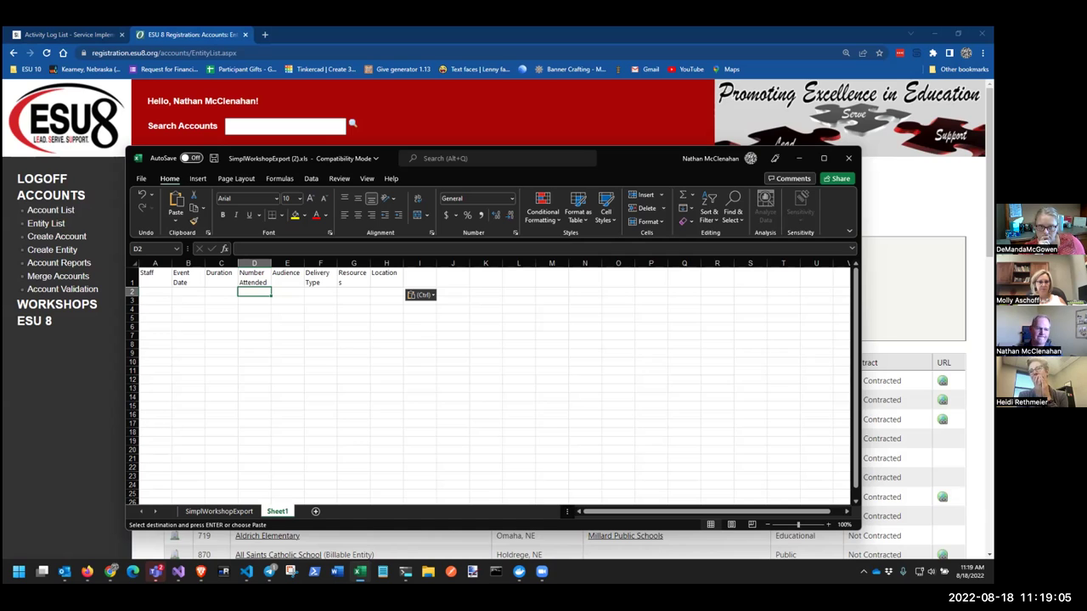
left_click(360, 292)
left_click(377, 292)
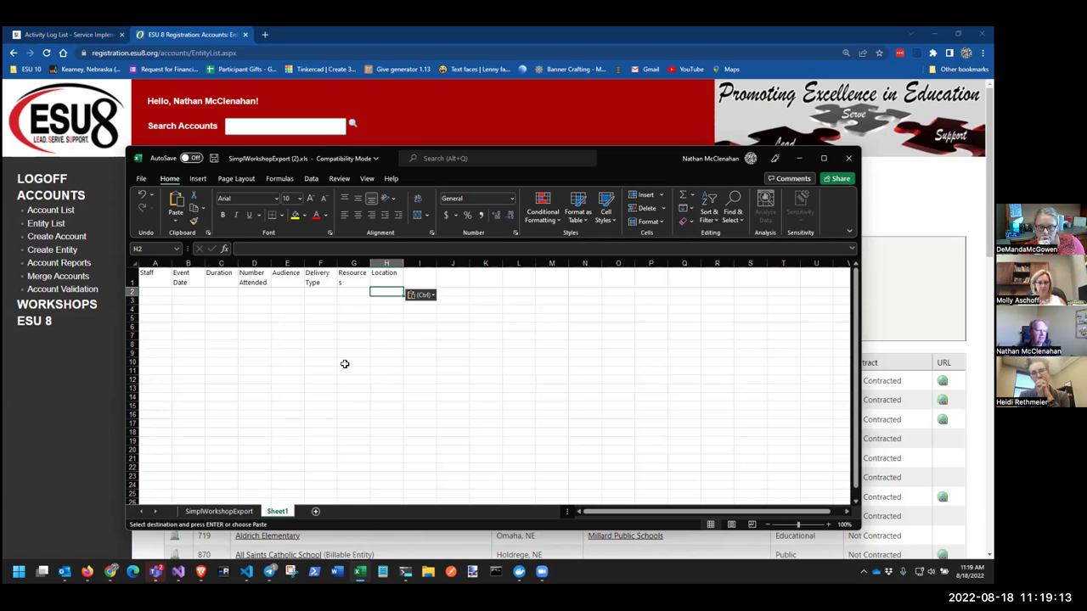
left_click(848, 158)
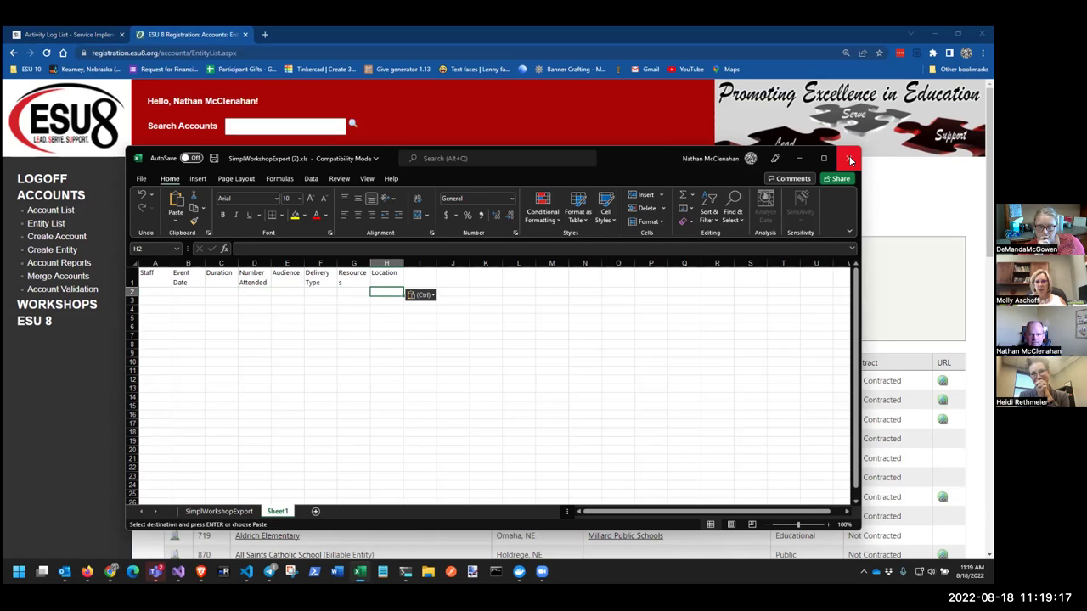
left_click(497, 311)
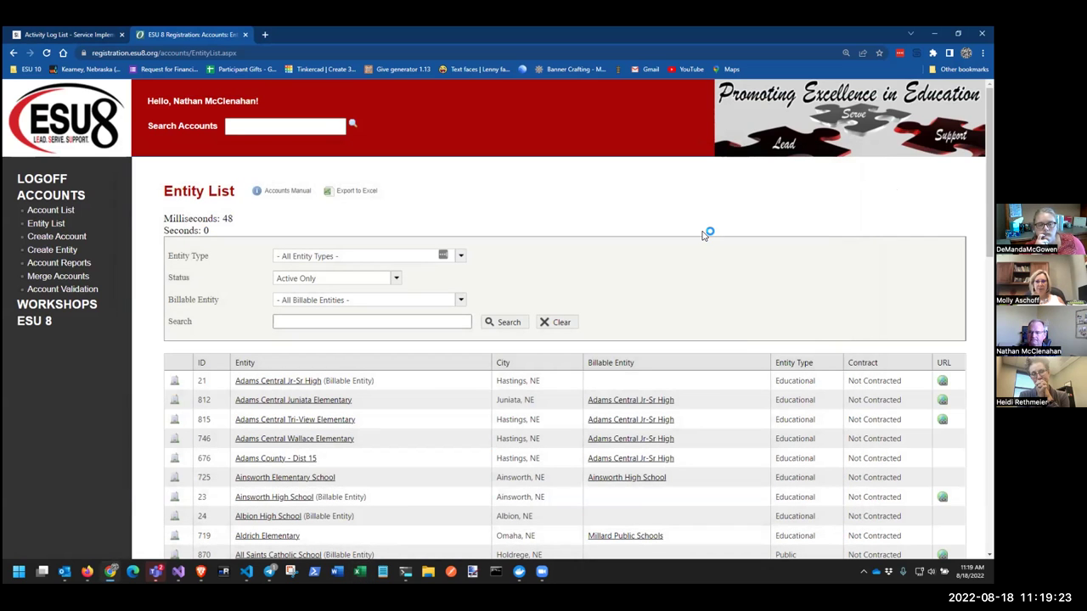
Switch to SIMPL's Activity Log List tab
left_click(41, 32)
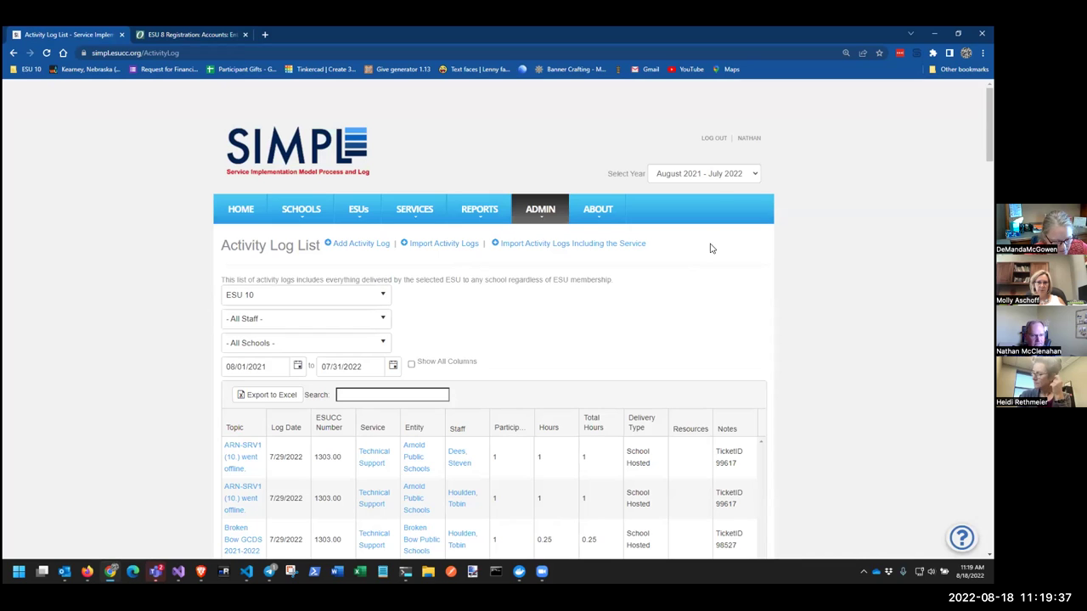
Filter the Activity Log List to year August 2022 - July 2023 and ESU 07
left_click(716, 173)
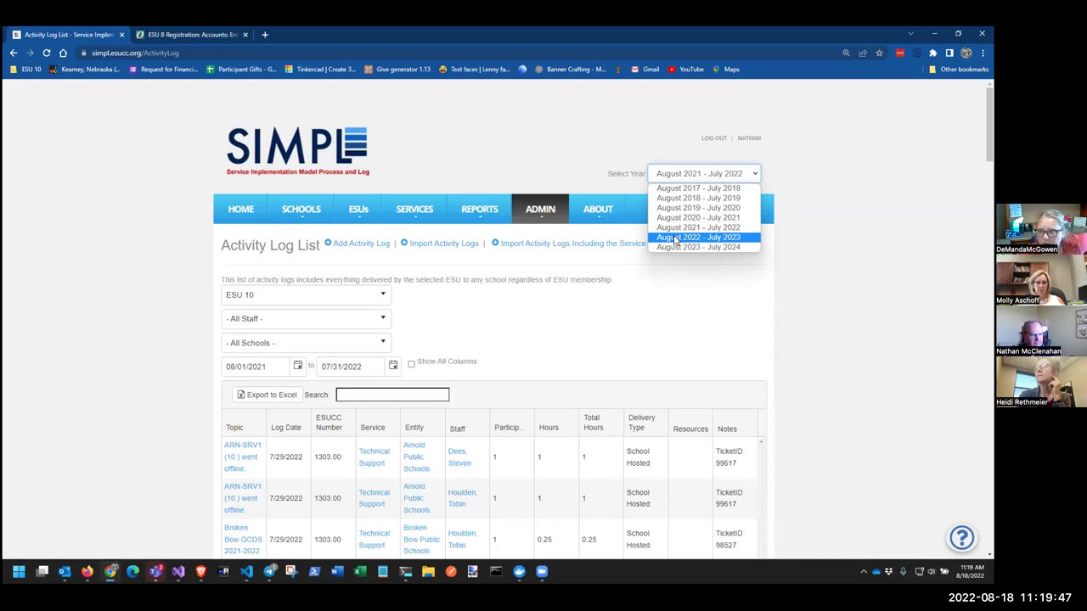
left_click(675, 238)
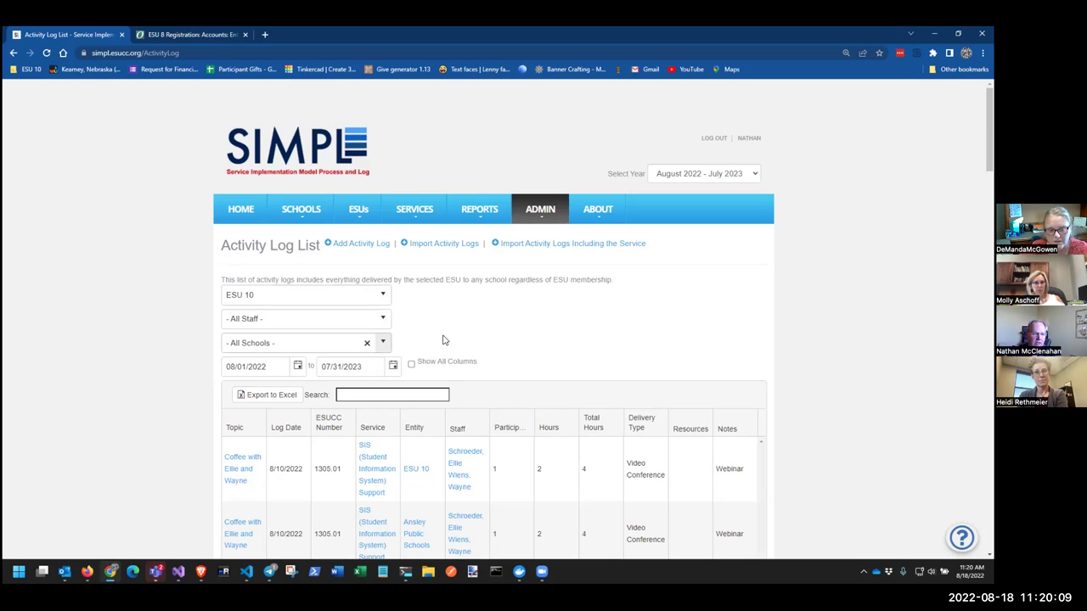
left_click(382, 297)
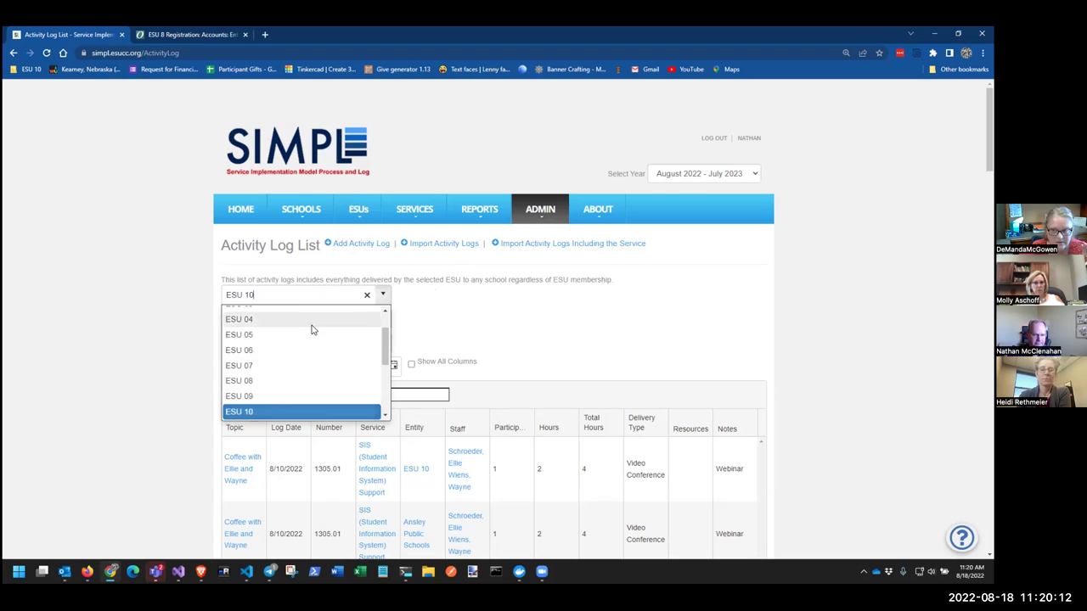
left_click(262, 366)
left_click(487, 318)
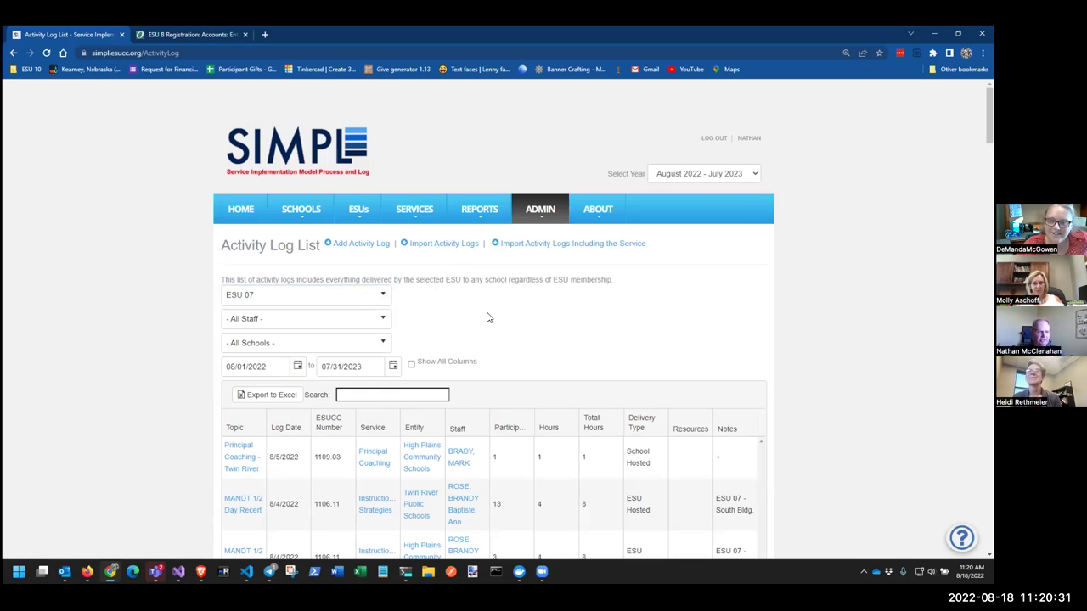
left_click(338, 394)
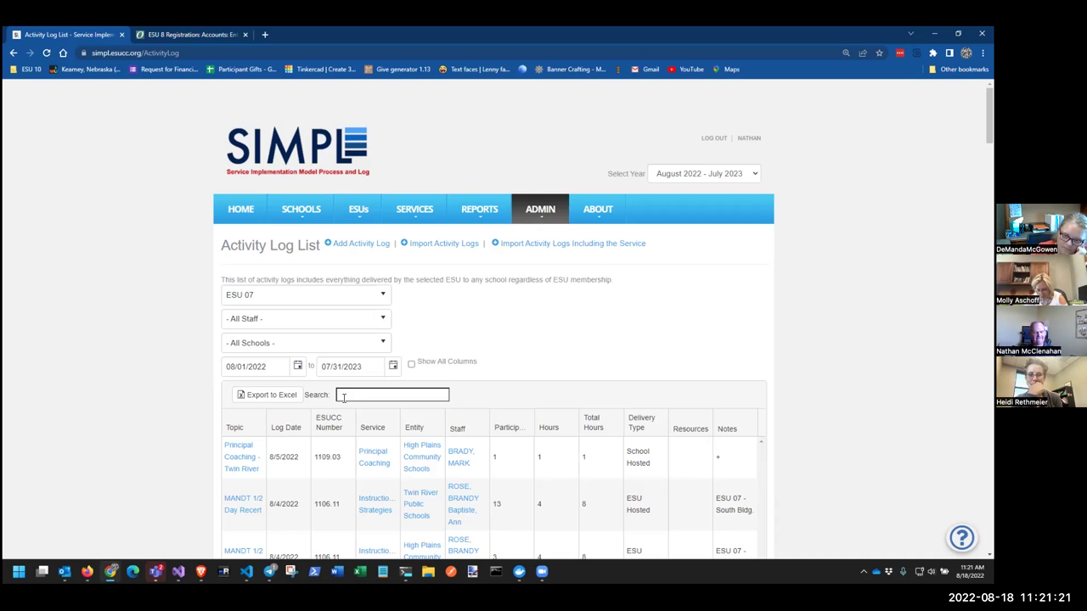
Switch back to the ESU 8 Registration tab
left_click(163, 36)
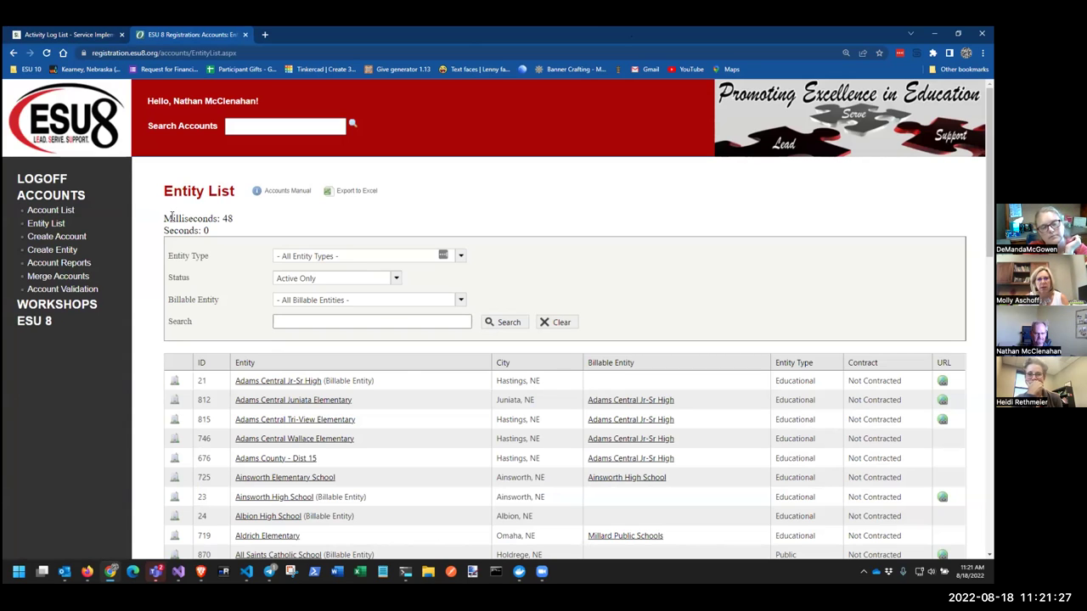
Open WORKSHOPS to list the upcoming workshop sections from 8/18/2022 onward
left_click(71, 305)
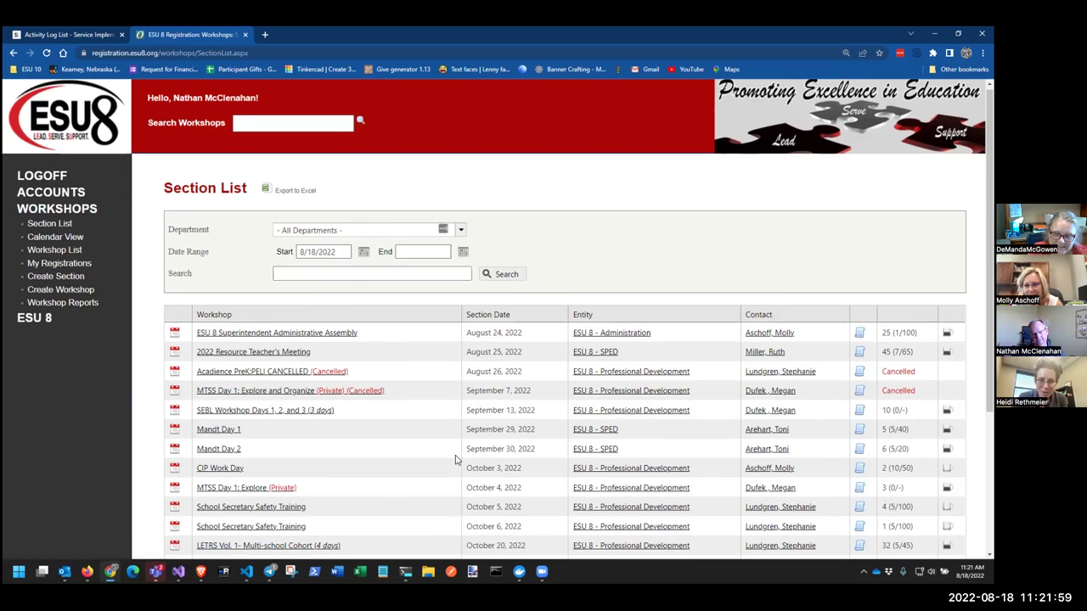
scroll(671, 444, "down", 2)
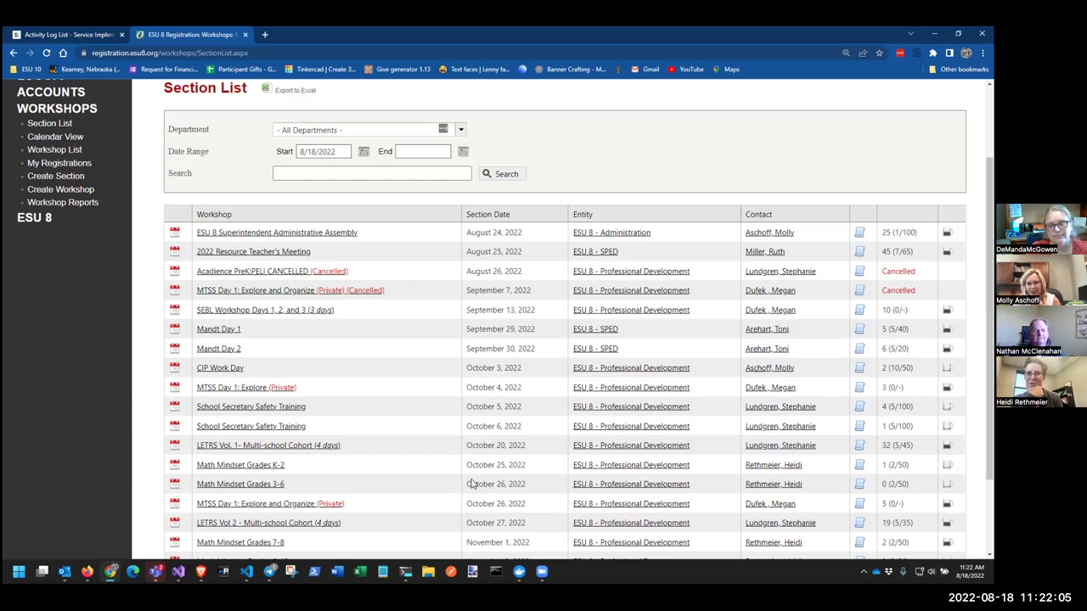
scroll(463, 450, "down", 3)
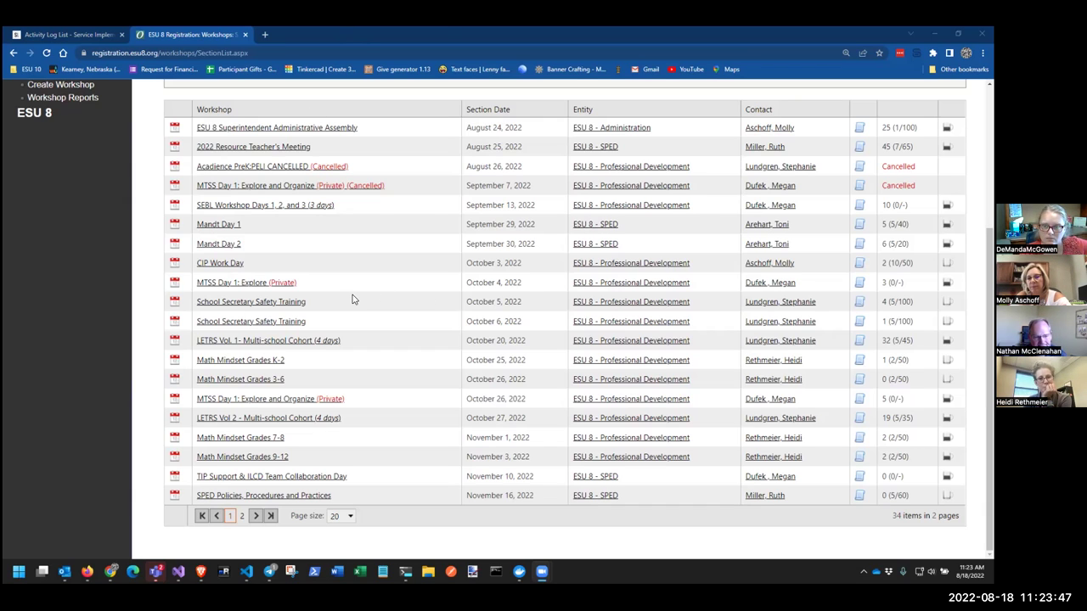
scroll(356, 301, "up", 3)
scroll(356, 301, "down", 1)
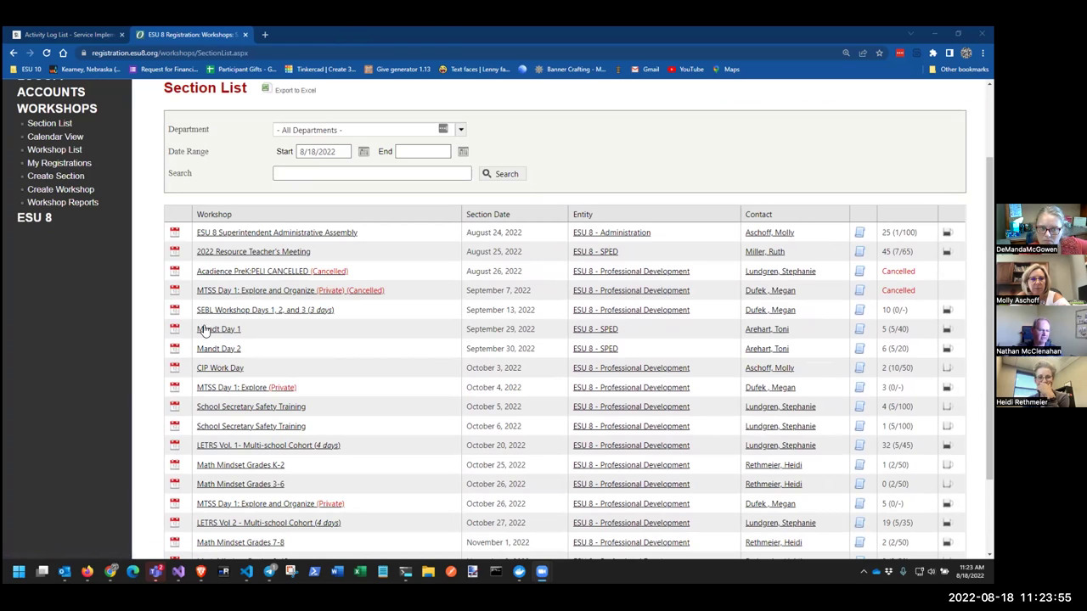
Show the Registration List for LETRS Vol 2 - Multi-school Cohort (October 27, 2022), 19 registered
left_click(212, 330)
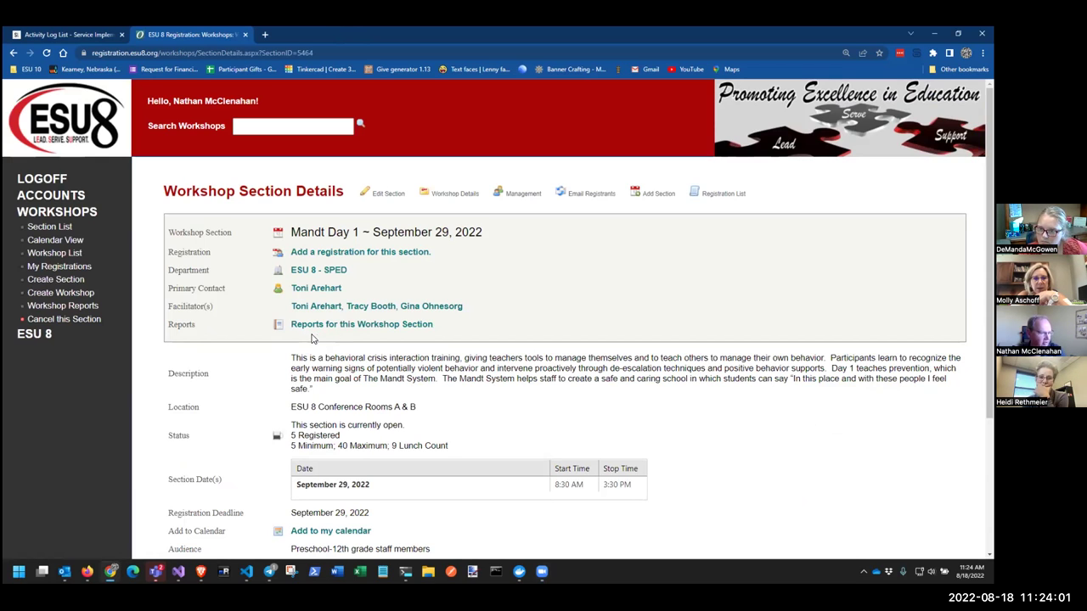
left_click(12, 53)
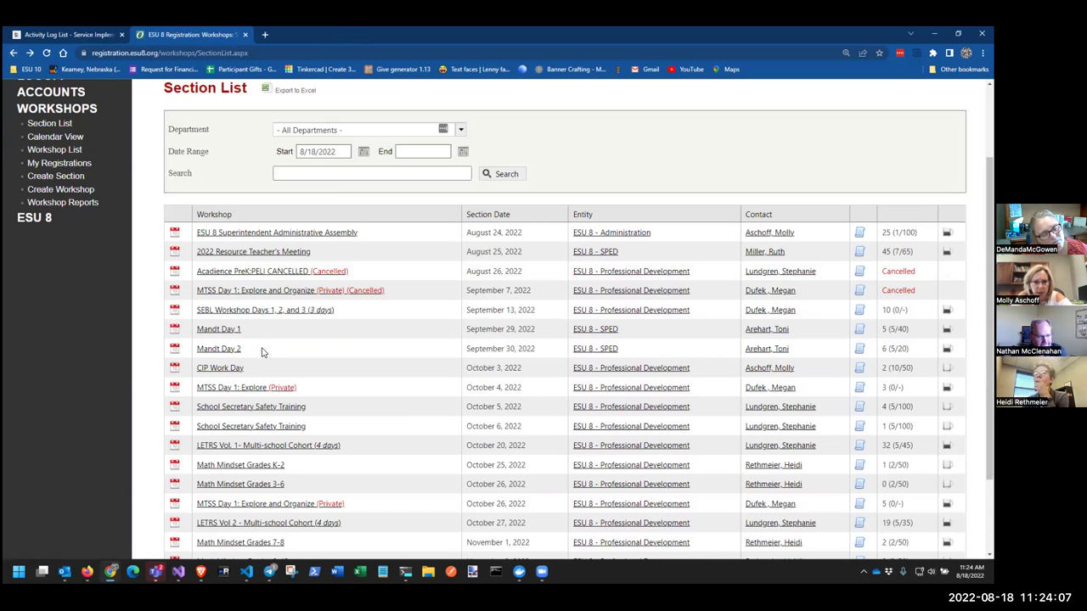
scroll(262, 352, "down", 2)
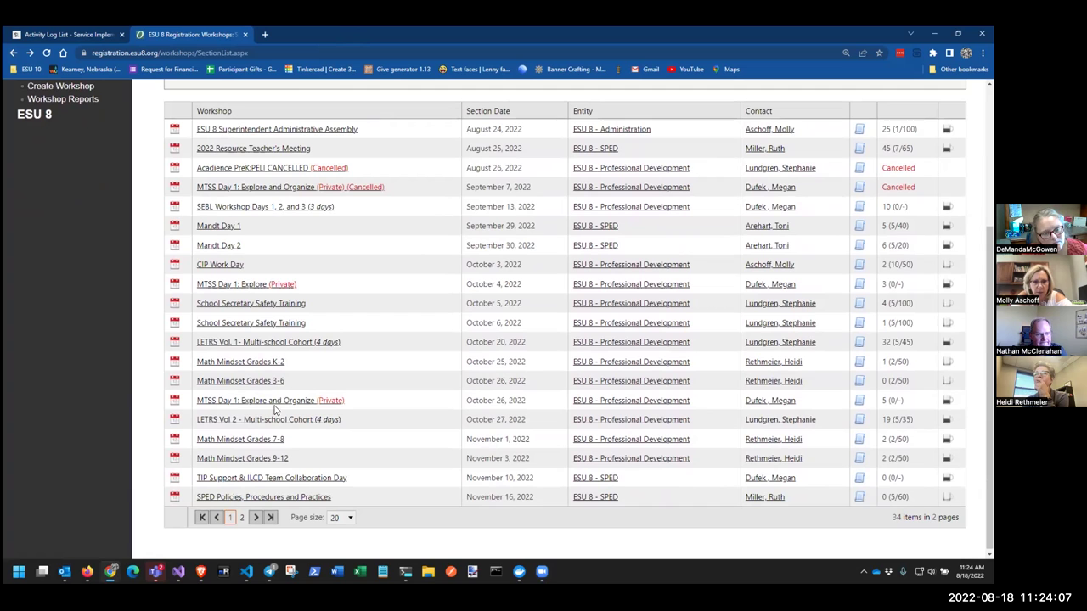
left_click(219, 424)
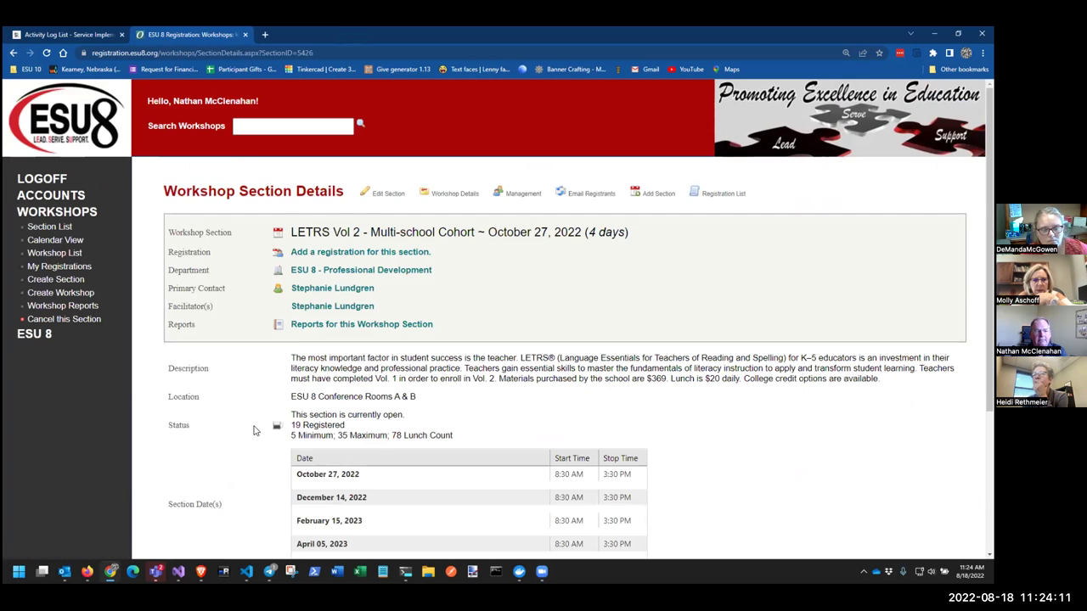
scroll(222, 399, "down", 1)
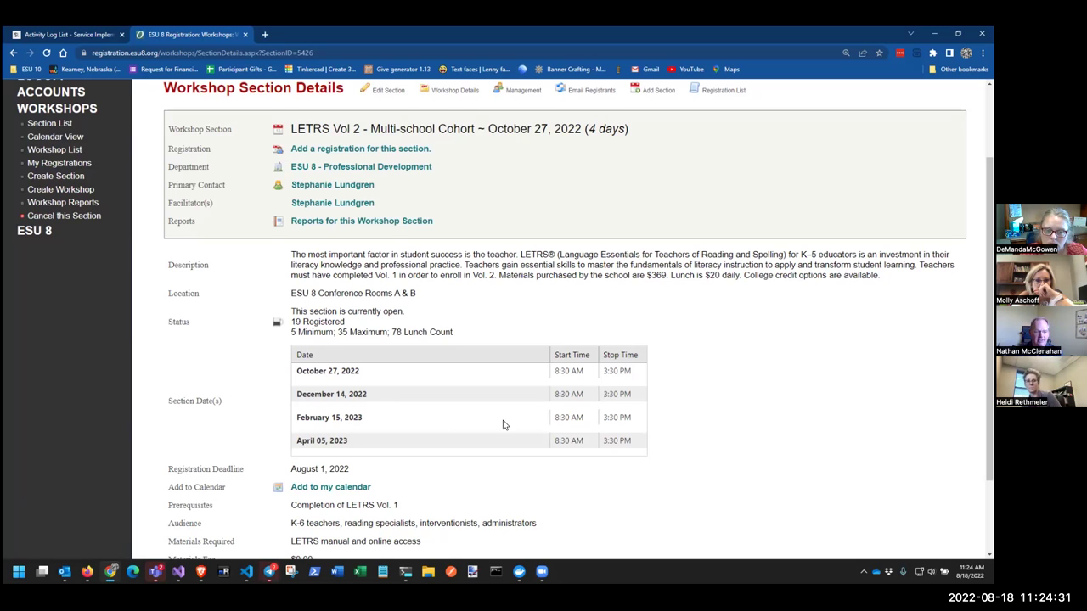
scroll(595, 380, "up", 3)
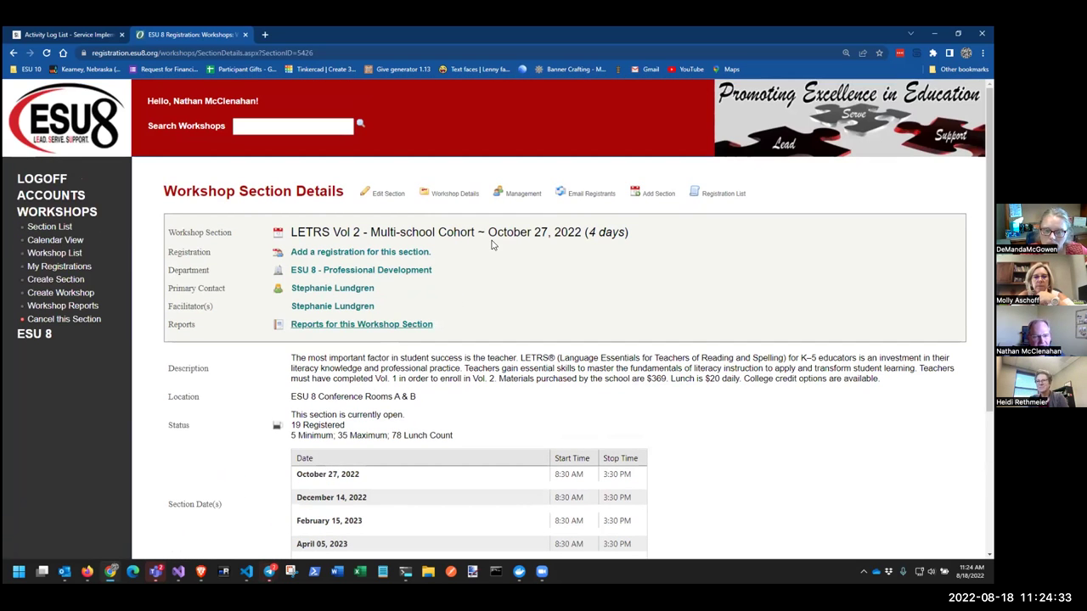
left_click(722, 194)
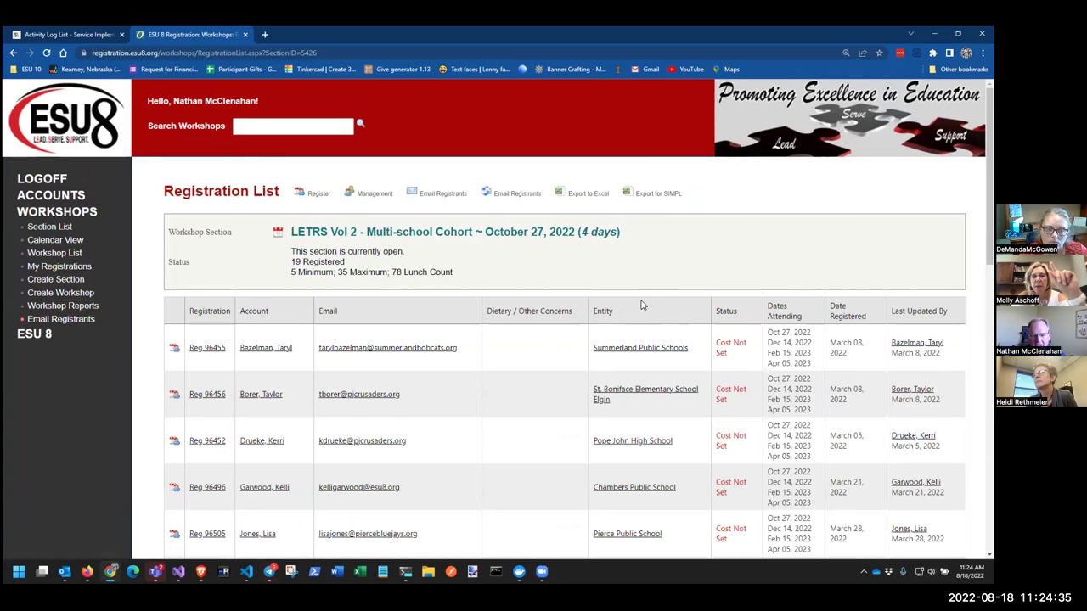
Export the LETRS Vol 2 registrations for SIMPL and open SimplWorkshopExport (3).xls in Excel
scroll(654, 338, "down", 5)
scroll(665, 302, "up", 5)
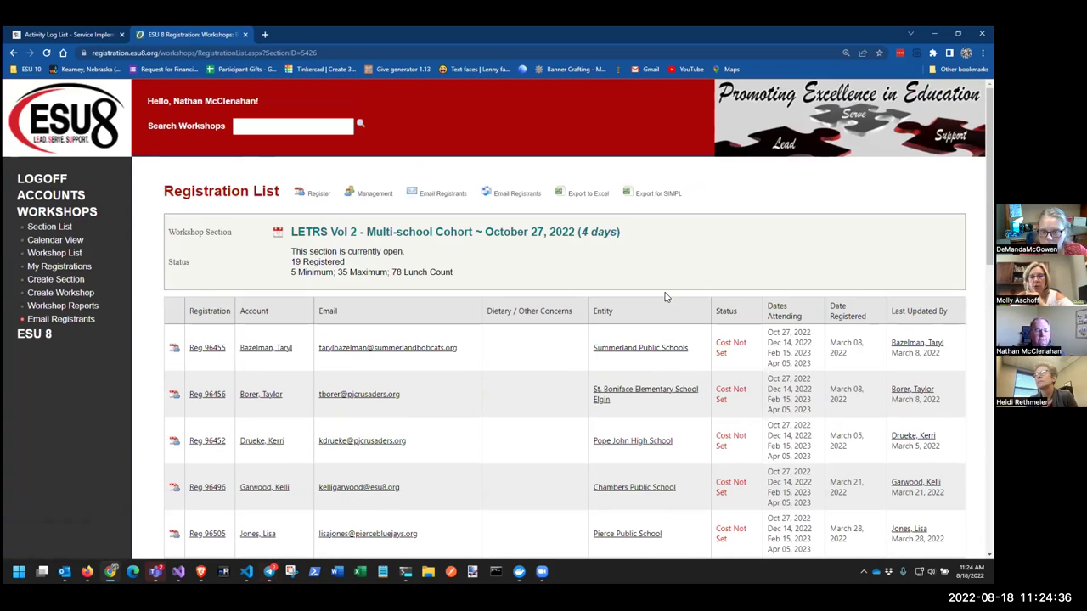
left_click(660, 197)
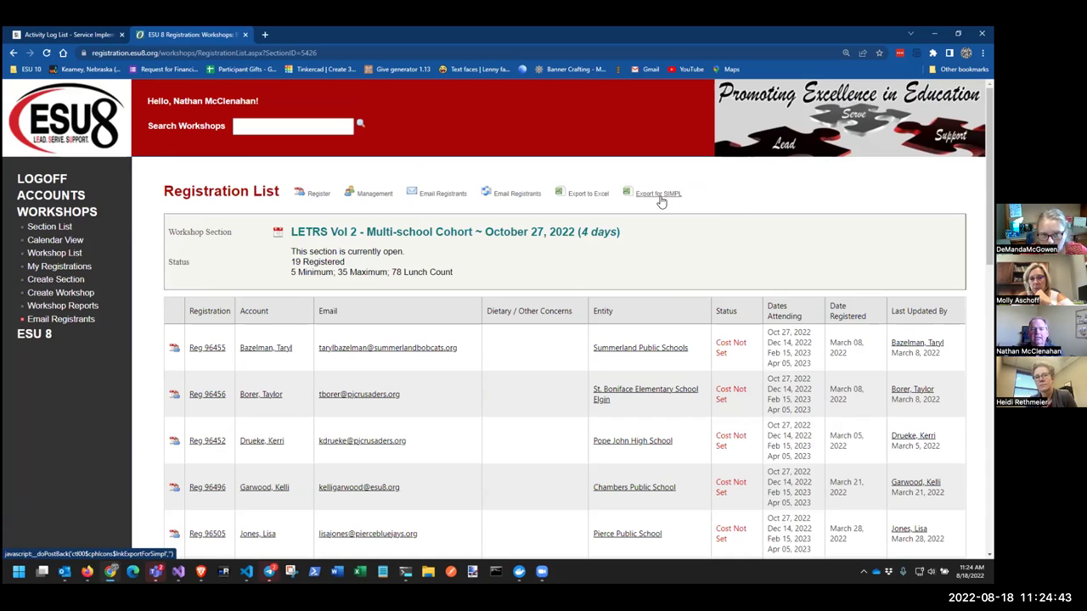
left_click(81, 548)
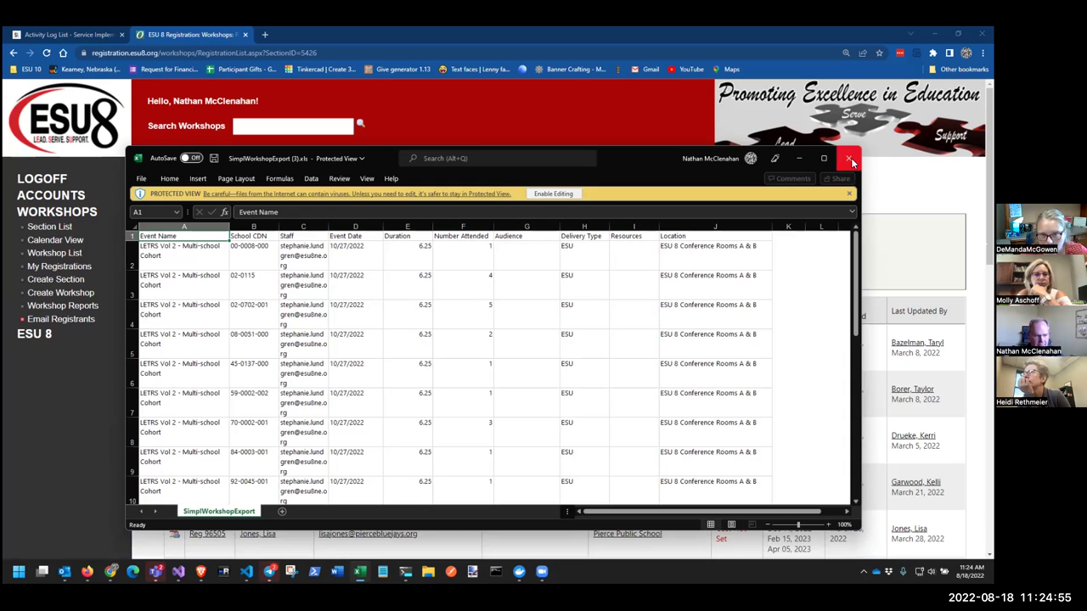
Close the first export, re-export for SIMPL, and open SimplWorkshopExport (4).xls
left_click(850, 160)
left_click(655, 193)
left_click(39, 546)
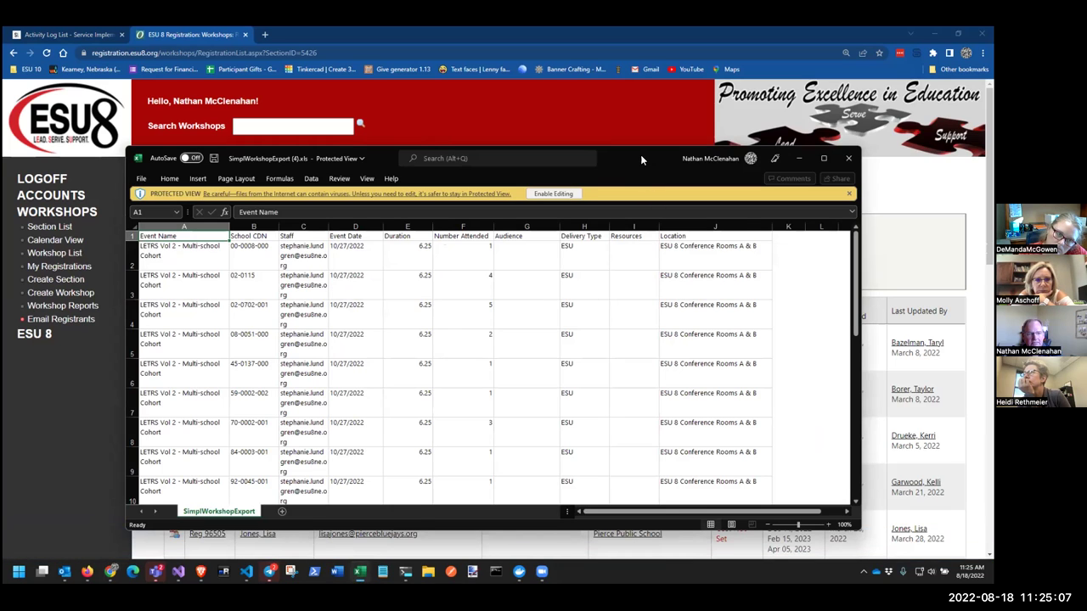
left_click_drag(640, 155, 616, 135)
Check the event date in D2, plus 12/14/2022, 6.25 hours and attendance in row 12
left_click(323, 235)
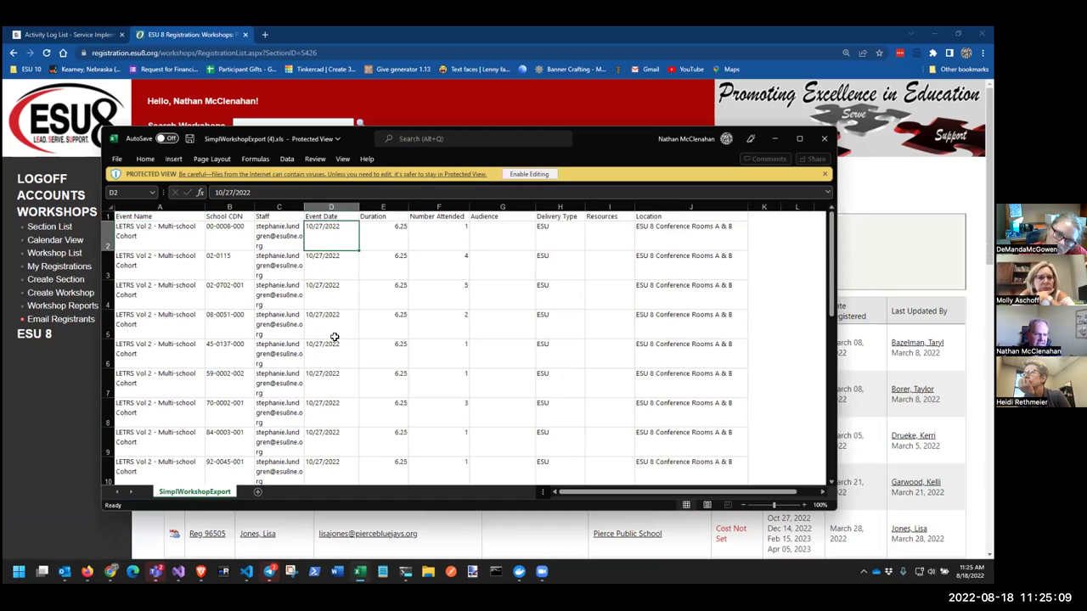
scroll(333, 340, "down", 2)
scroll(396, 313, "up", 2)
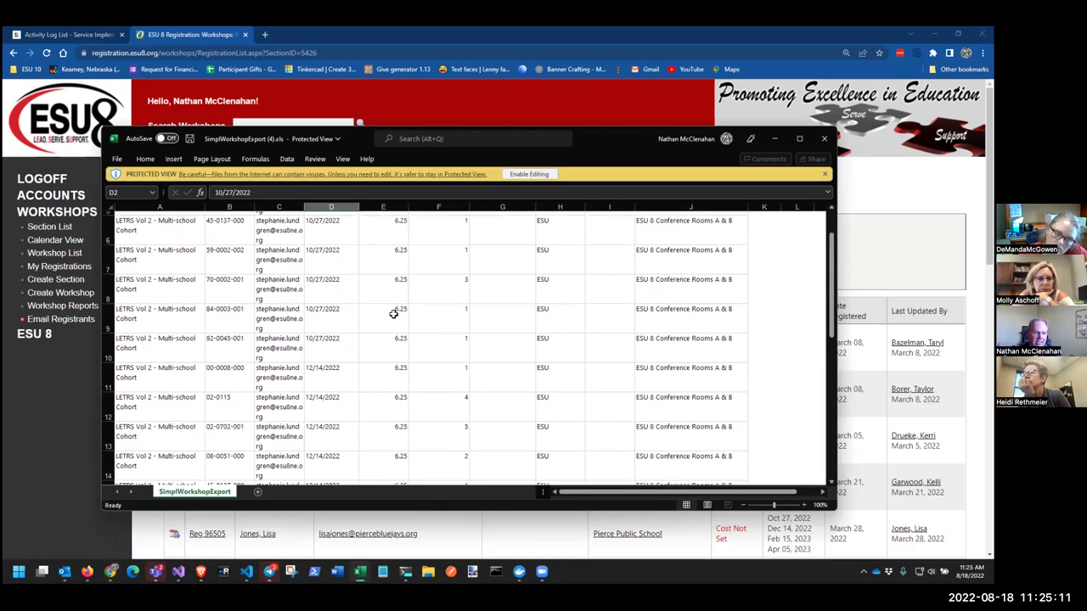
scroll(376, 291, "down", 3)
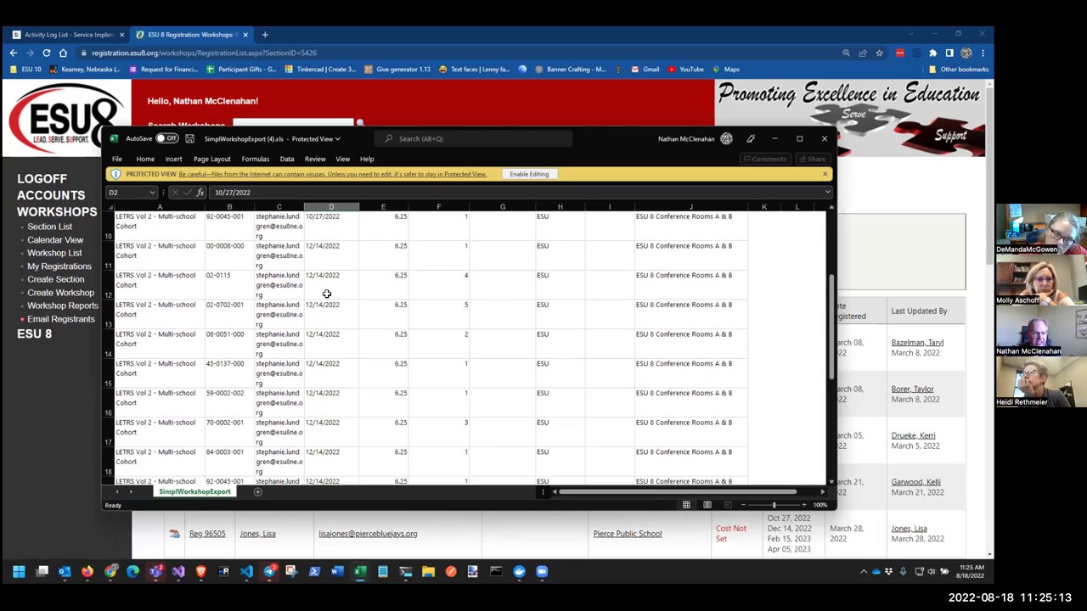
left_click(326, 293)
left_click(371, 291)
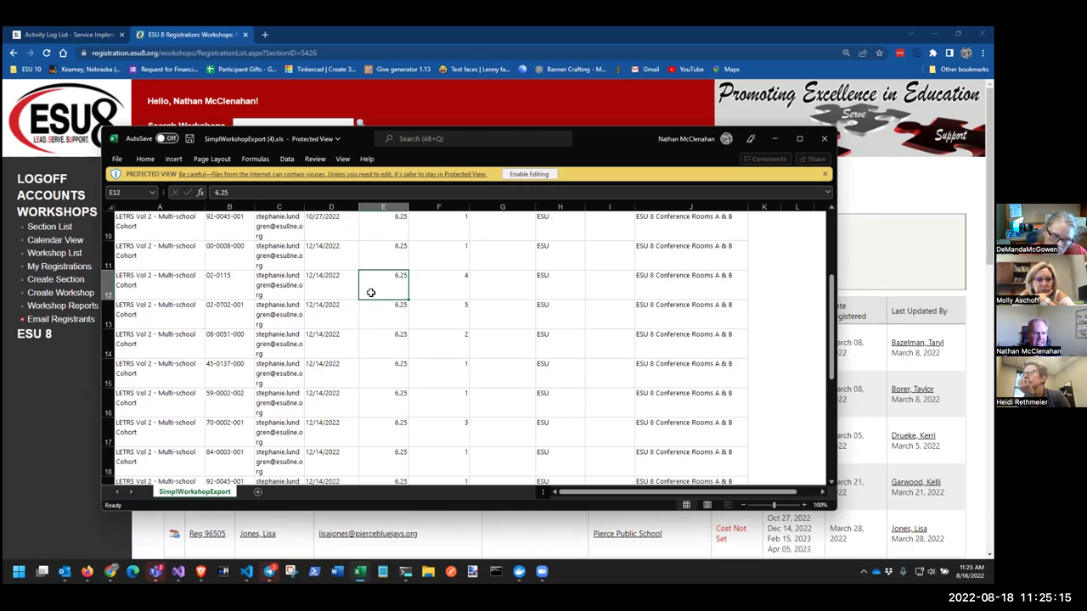
scroll(370, 292, "up", 1)
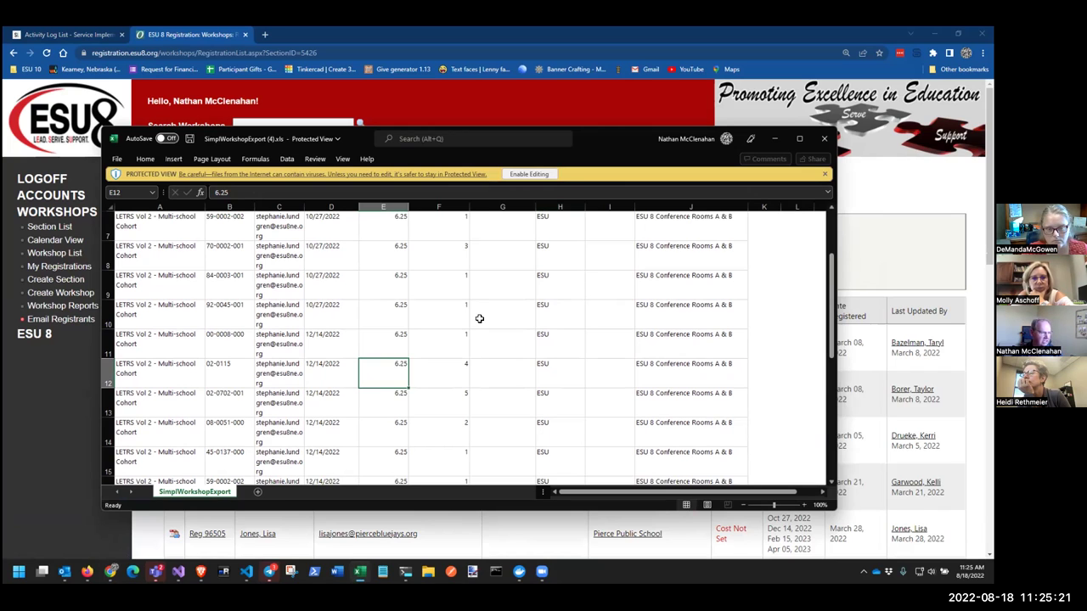
left_click(444, 364)
Review the remaining session rows, then close the spreadsheet
scroll(444, 364, "up", 2)
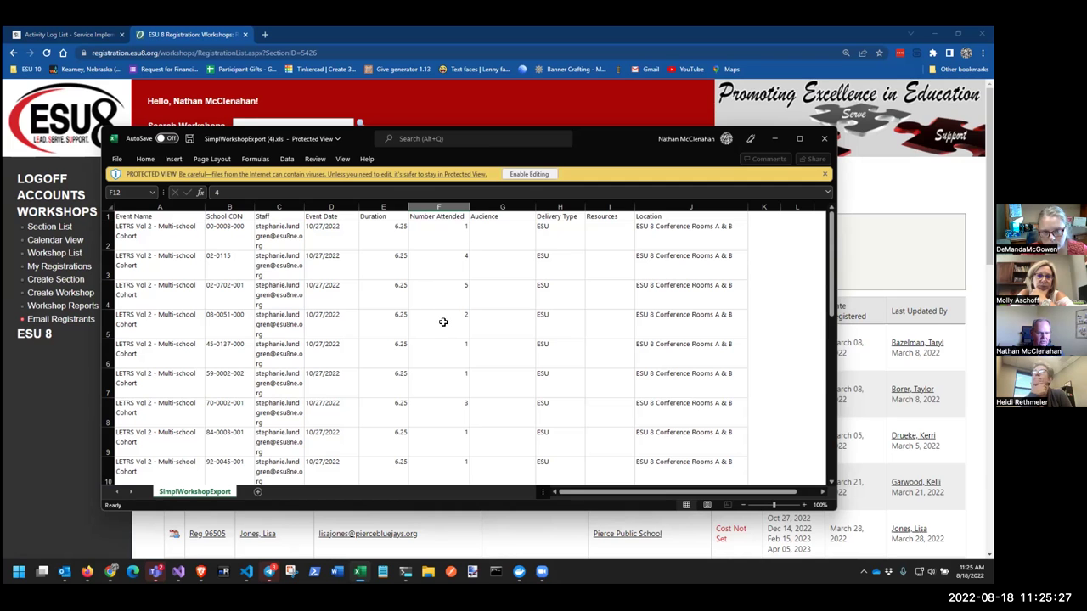
scroll(443, 321, "down", 2)
scroll(443, 321, "down", 6)
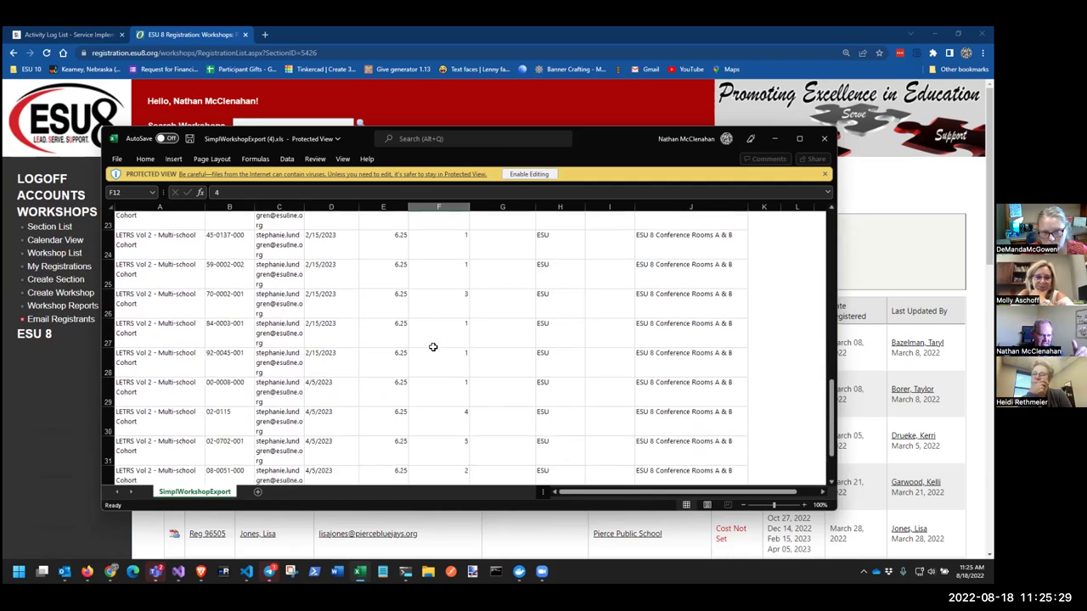
scroll(435, 349, "up", 3)
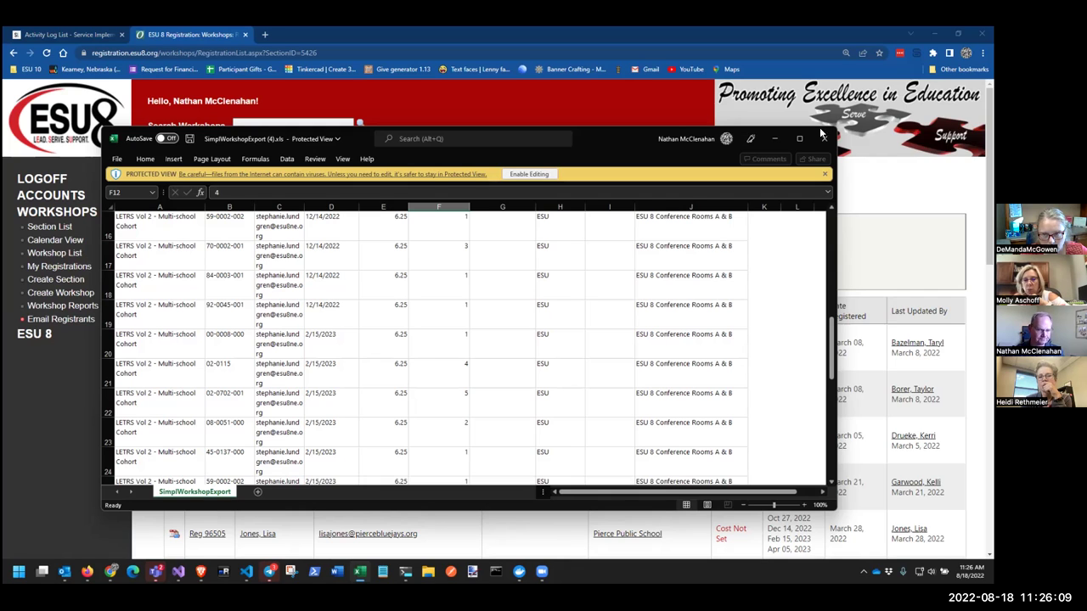
scroll(564, 365, "down", 6)
scroll(564, 365, "up", 11)
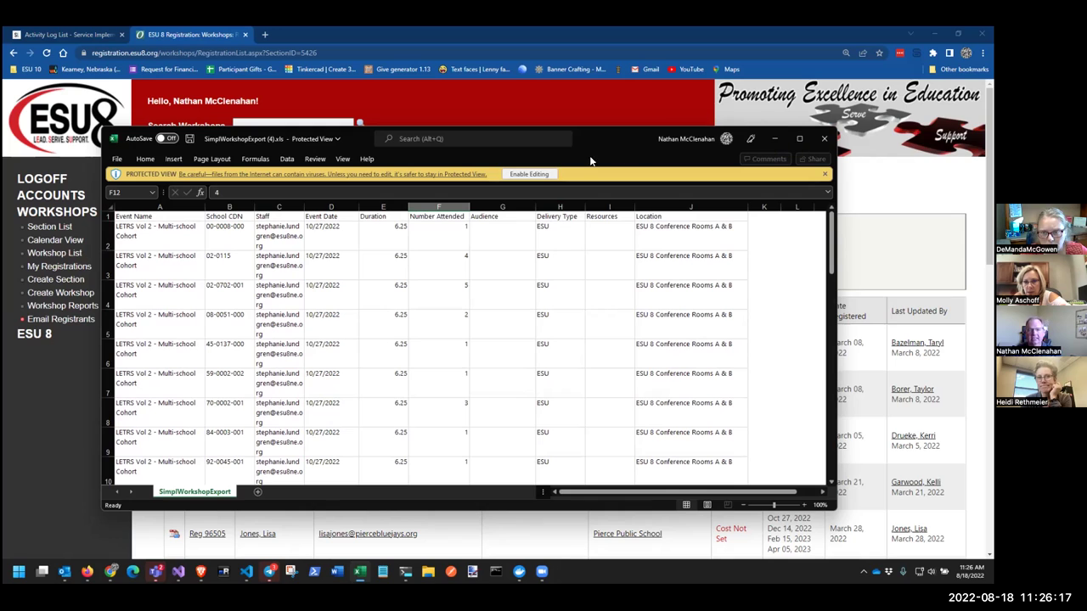
left_click(774, 138)
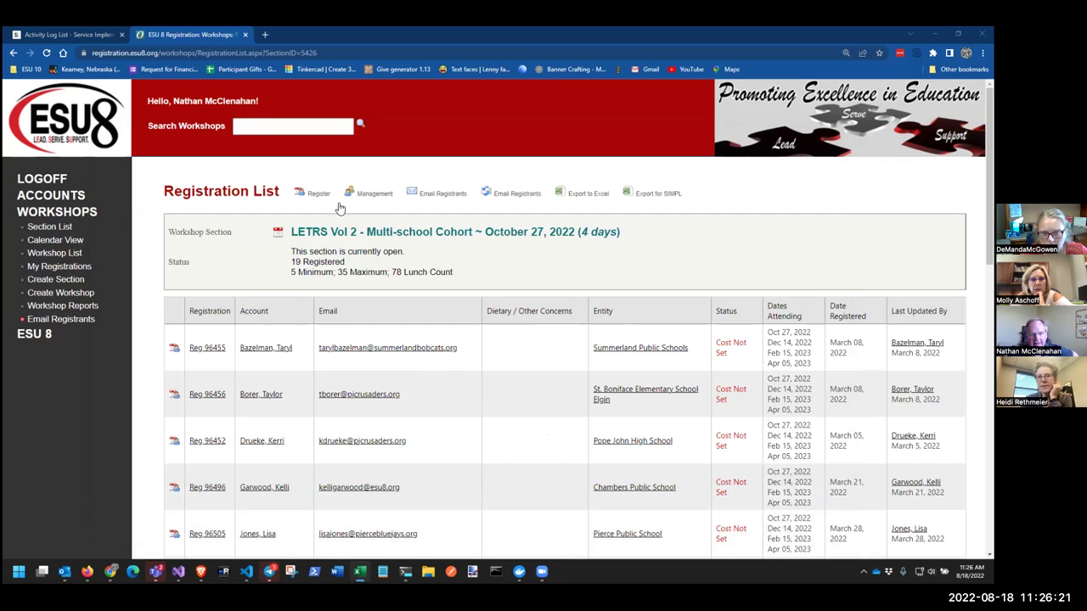
Review LETRS Vol 2 attended checkboxes in Registration Management, then return to the Section List
left_click(375, 195)
scroll(499, 225, "down", 3)
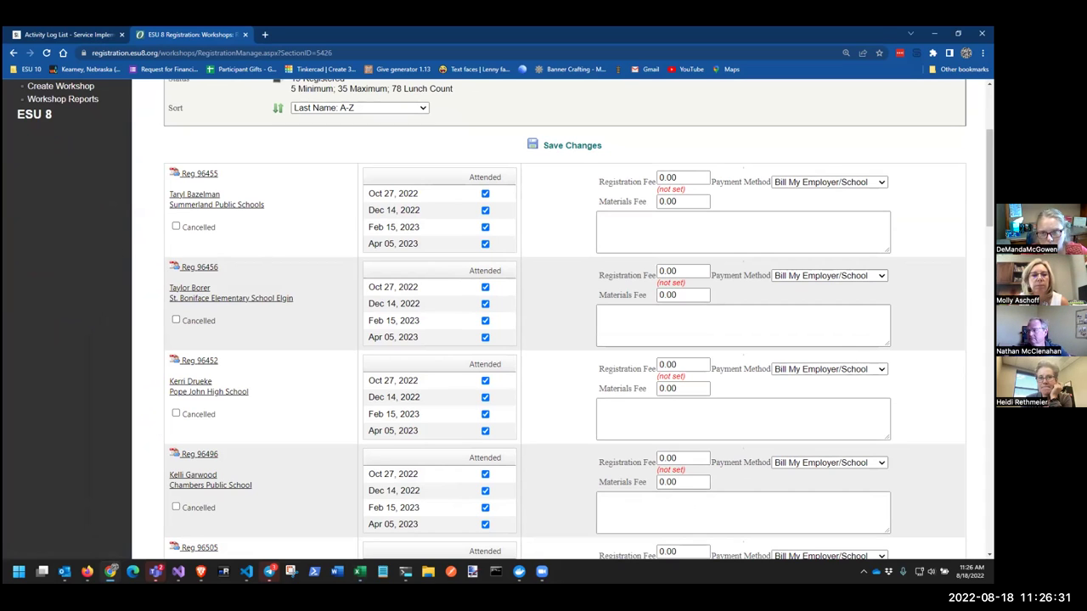
left_click(587, 398)
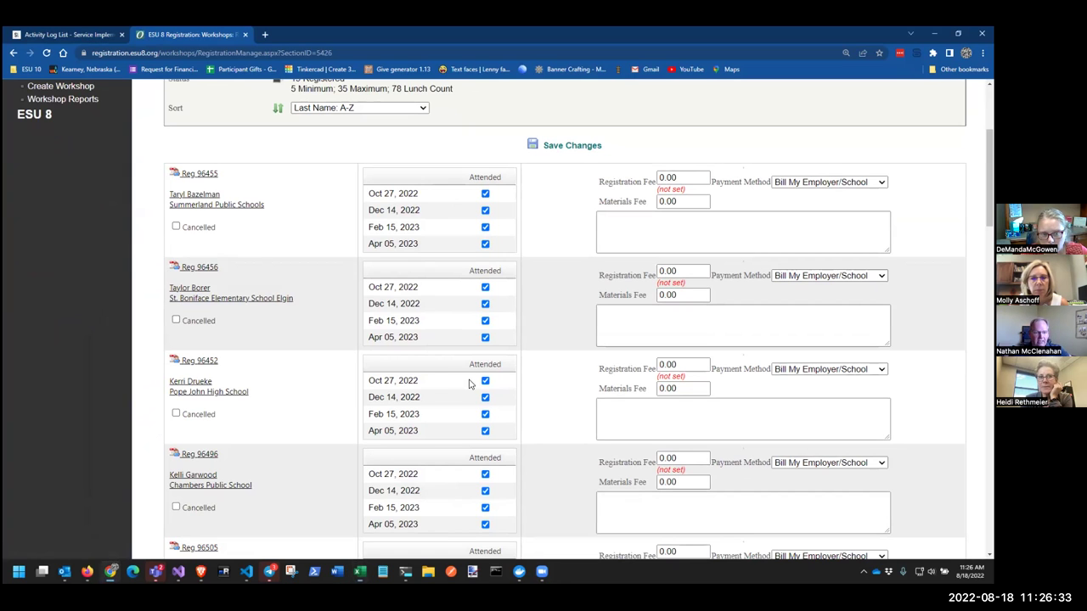
scroll(386, 331, "up", 3)
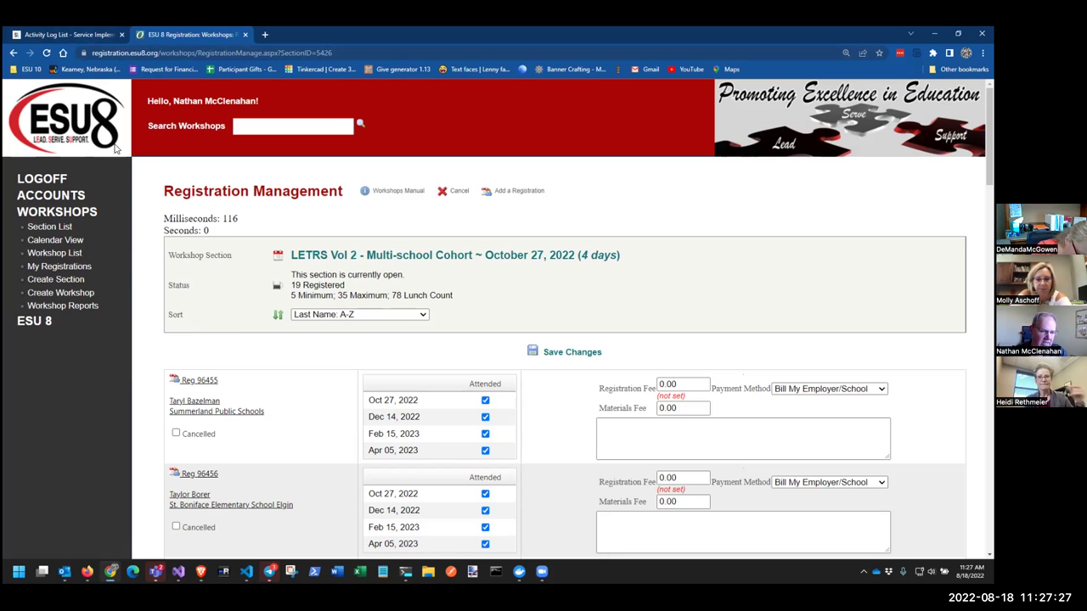
left_click(54, 216)
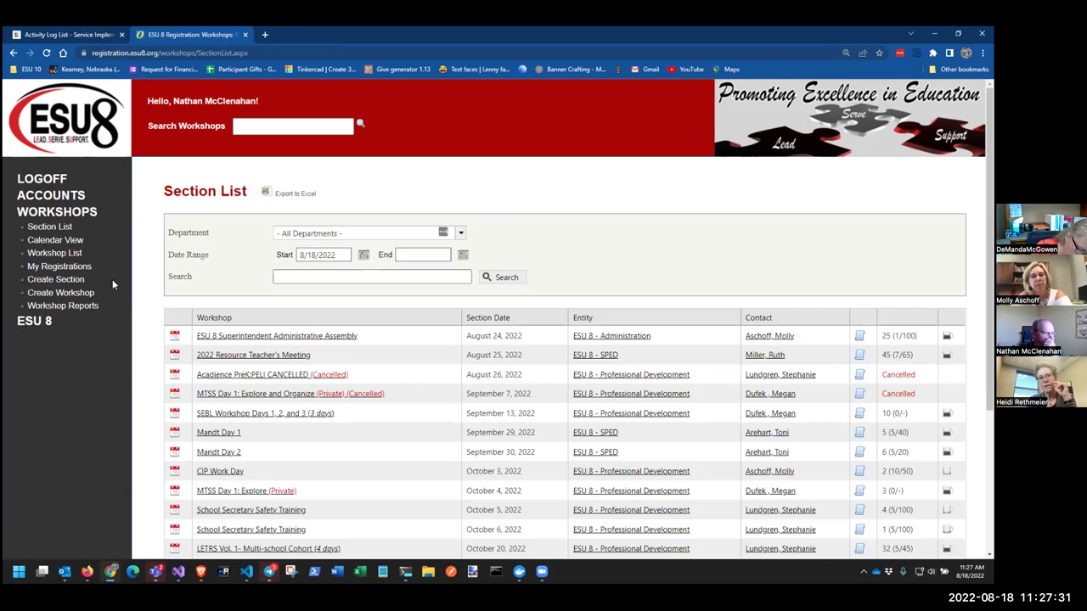